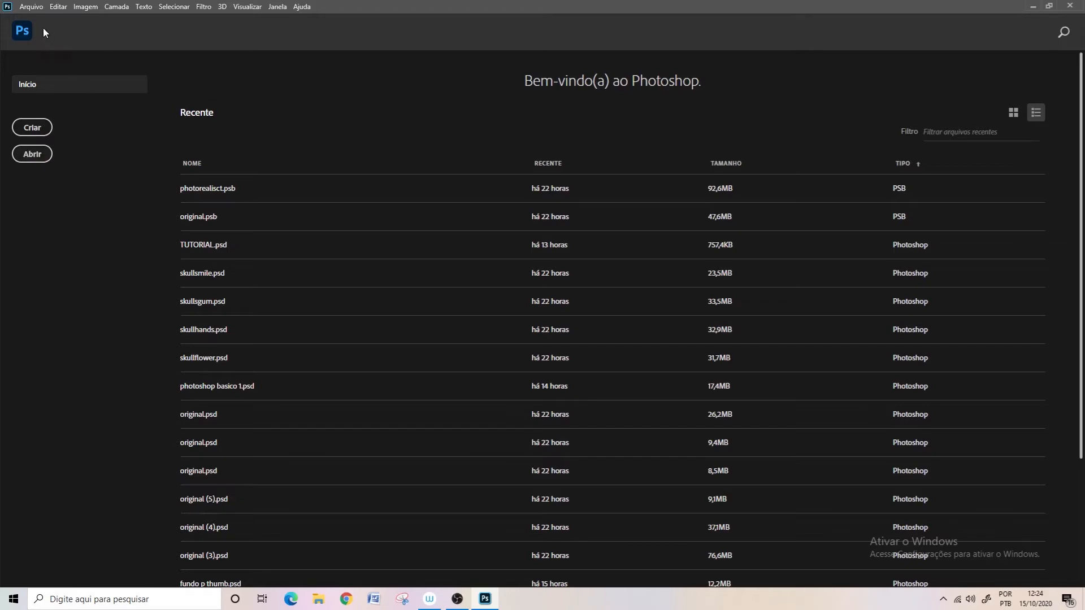
# Start a new document from the Arte e ilustração presets and name it TUTORIAL
pyautogui.click(32, 7)
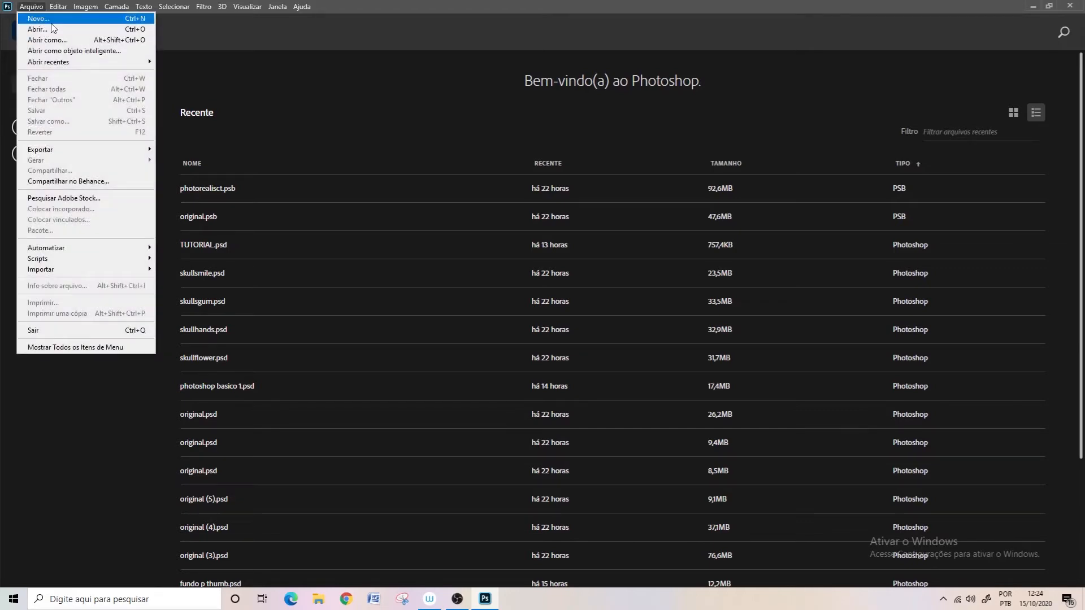
pyautogui.moveTo(88, 64)
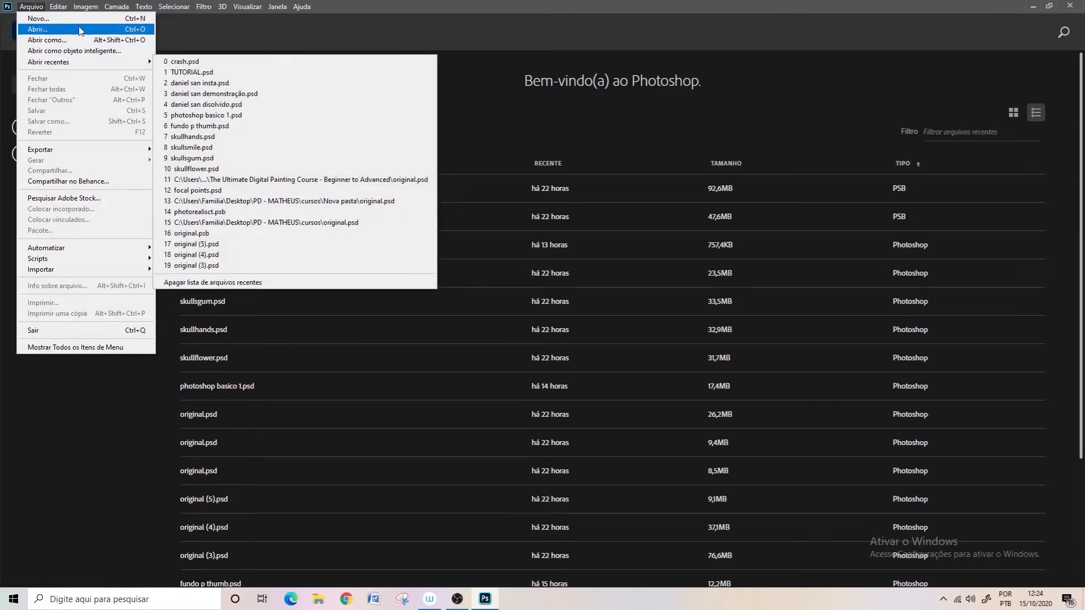
pyautogui.click(80, 21)
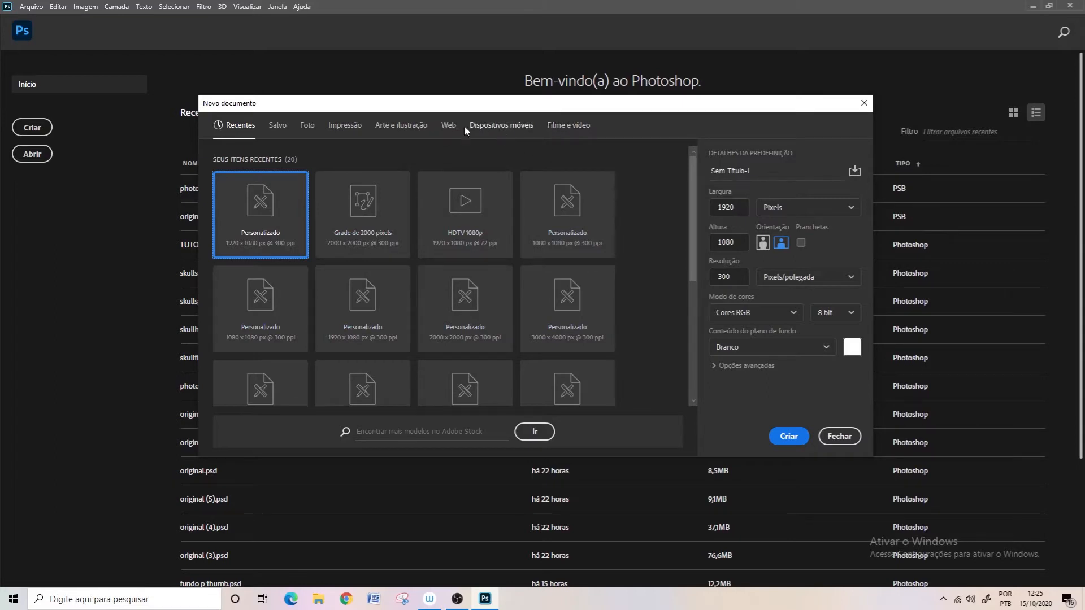
pyautogui.click(407, 127)
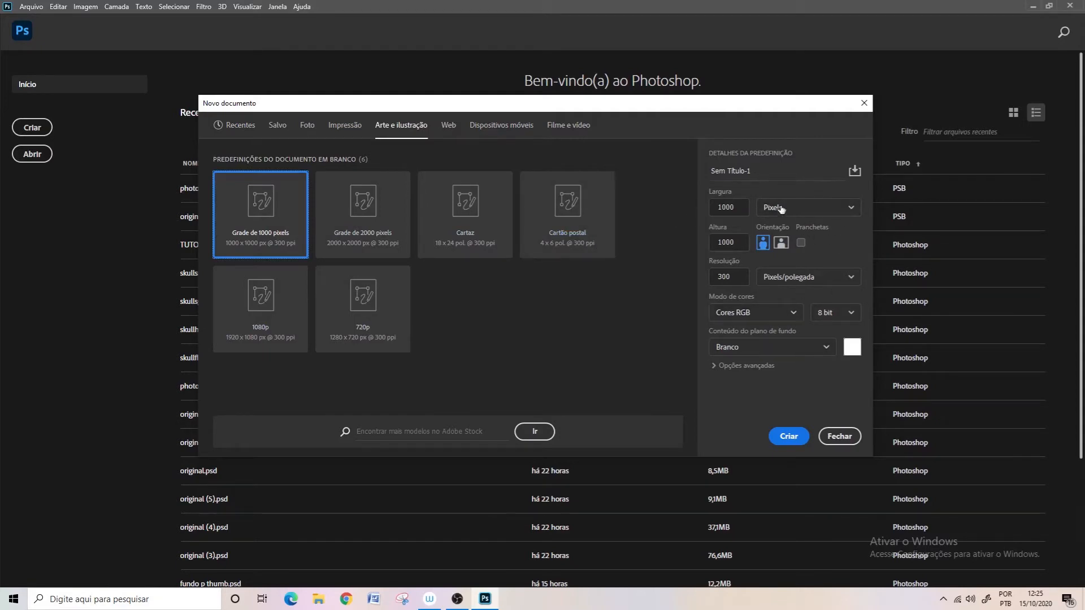
pyautogui.click(713, 171)
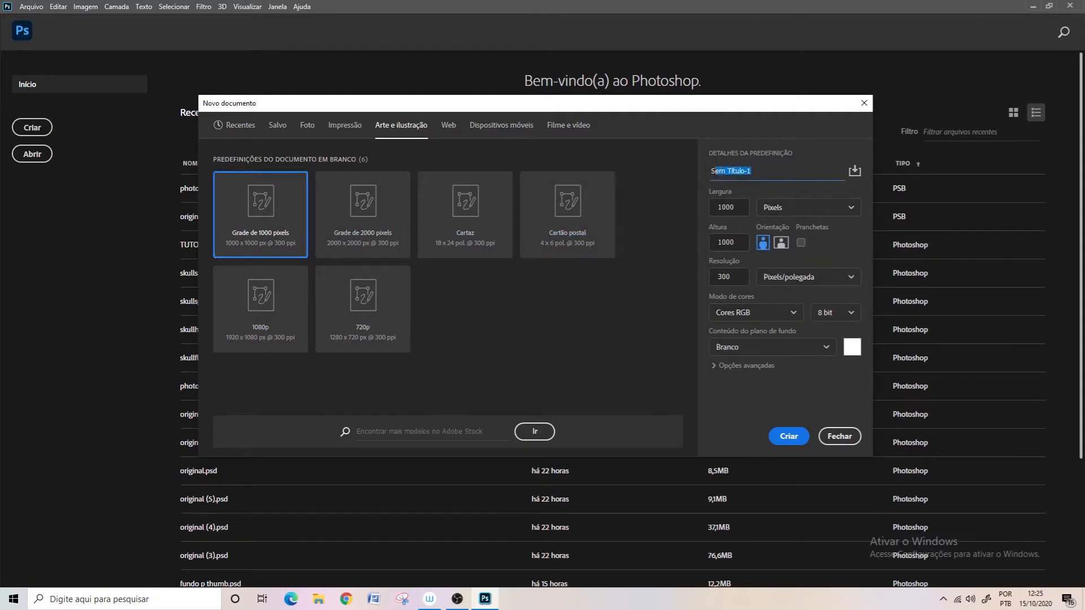
pyautogui.moveTo(711, 171); pyautogui.dragTo(703, 175)
pyautogui.write('TUTOT')
pyautogui.press('BackSpace')
pyautogui.write('RIAL')
# Try centimetres as the new document's size unit, and switch back to pixels
pyautogui.click(772, 218)
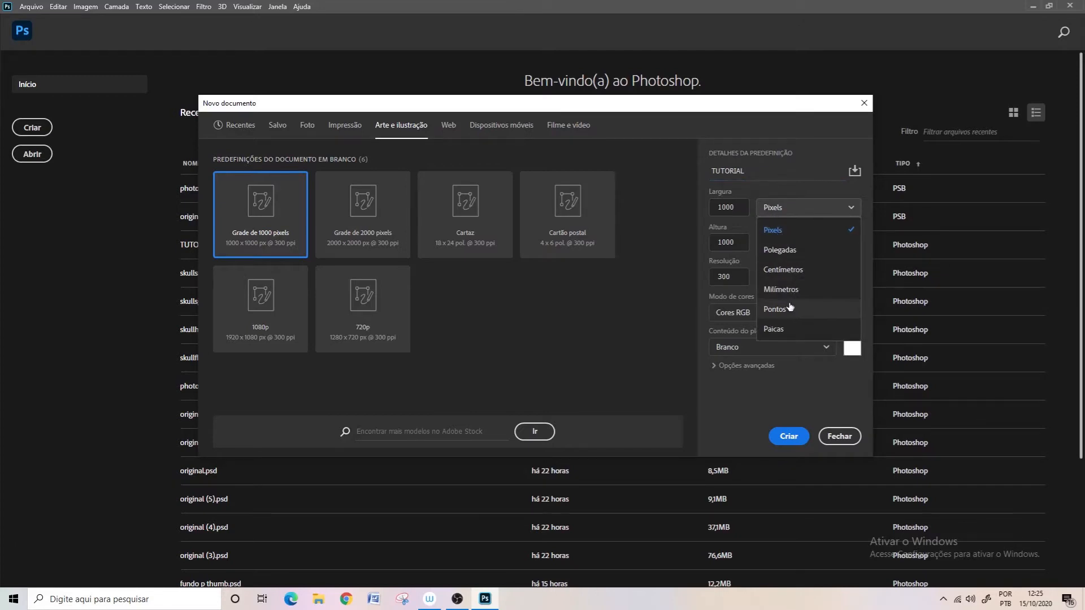
pyautogui.click(790, 271)
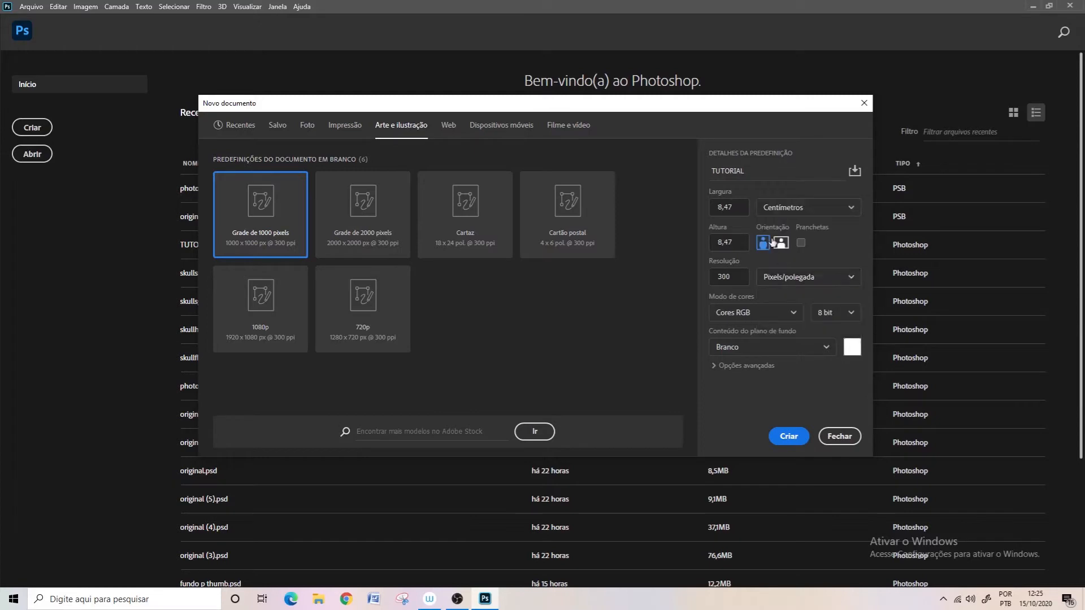
pyautogui.click(788, 209)
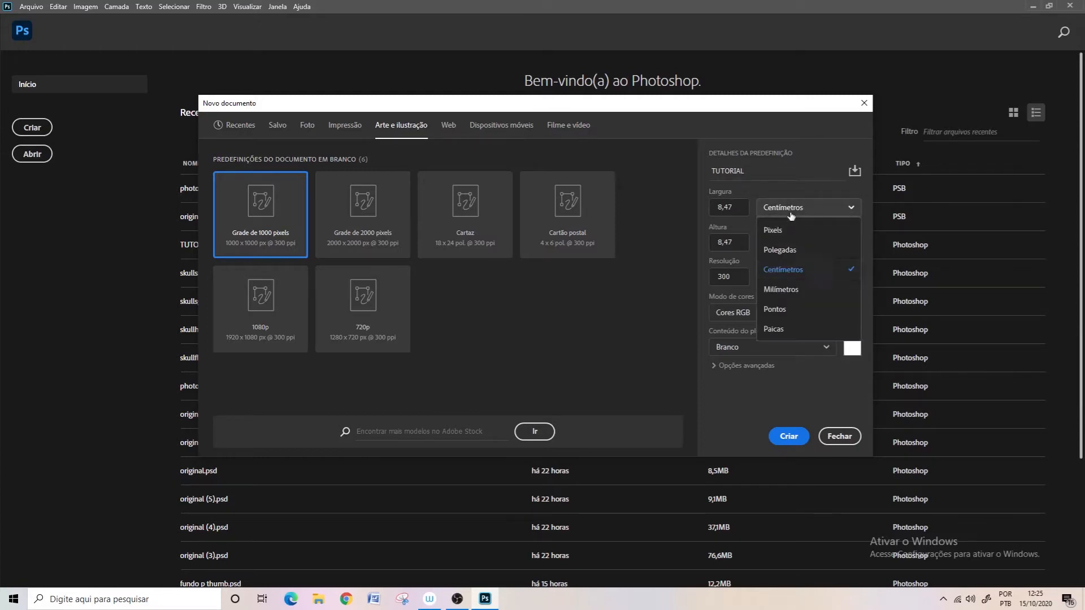
pyautogui.click(782, 229)
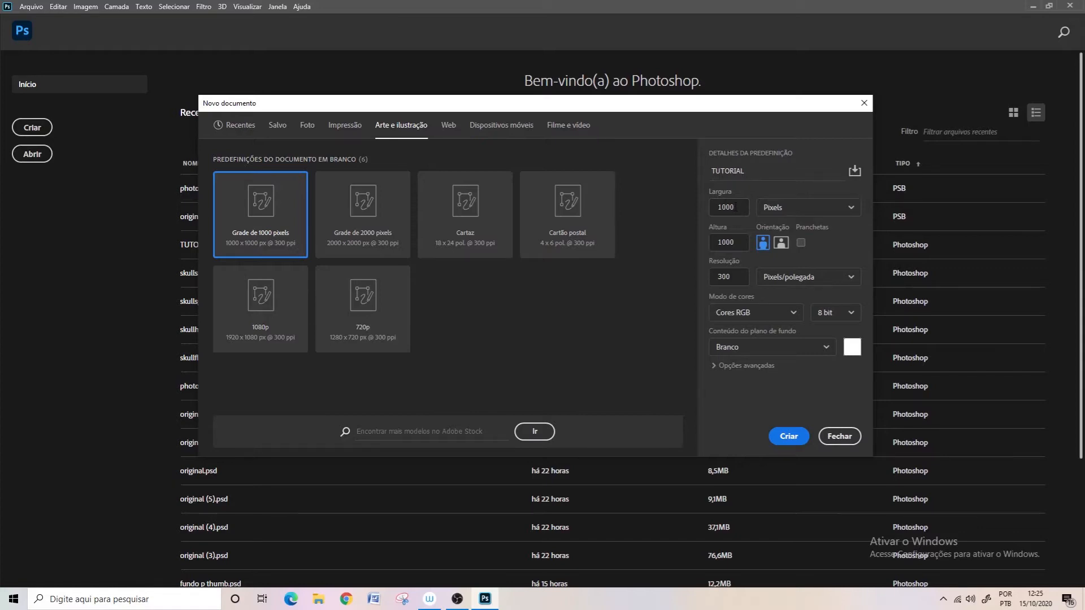
# Set the new document's width to 1920 pixels and its height to 1080 pixels
pyautogui.moveTo(735, 207); pyautogui.dragTo(690, 208)
pyautogui.write('1920')
pyautogui.press('Tab')
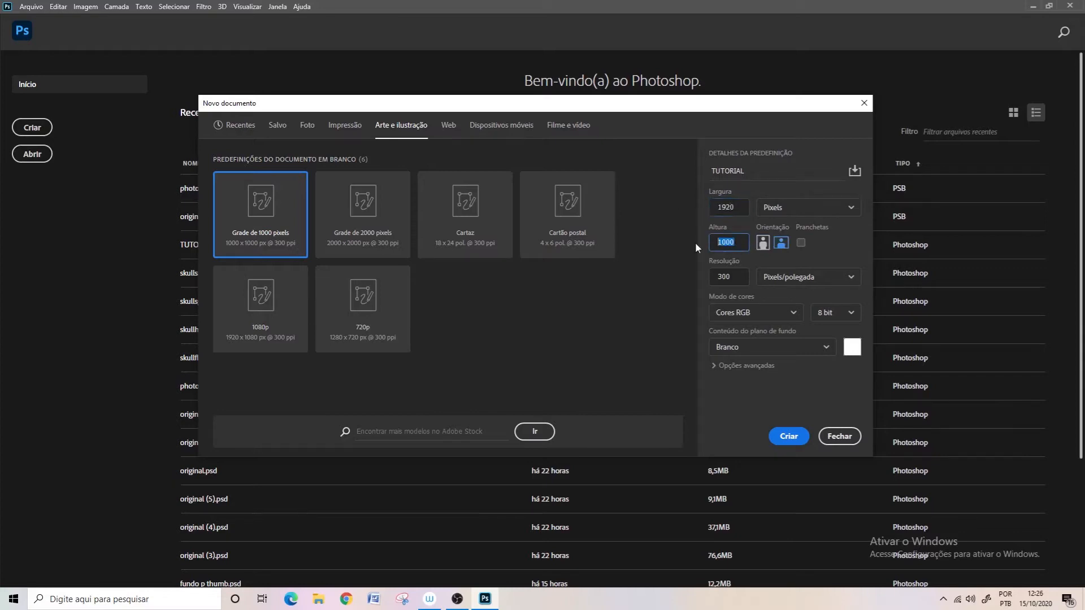
pyautogui.write('1080')
# Try the artboards option and portrait orientation, and restore the landscape layout without artboards
pyautogui.click(801, 242)
pyautogui.click(801, 242)
pyautogui.click(763, 244)
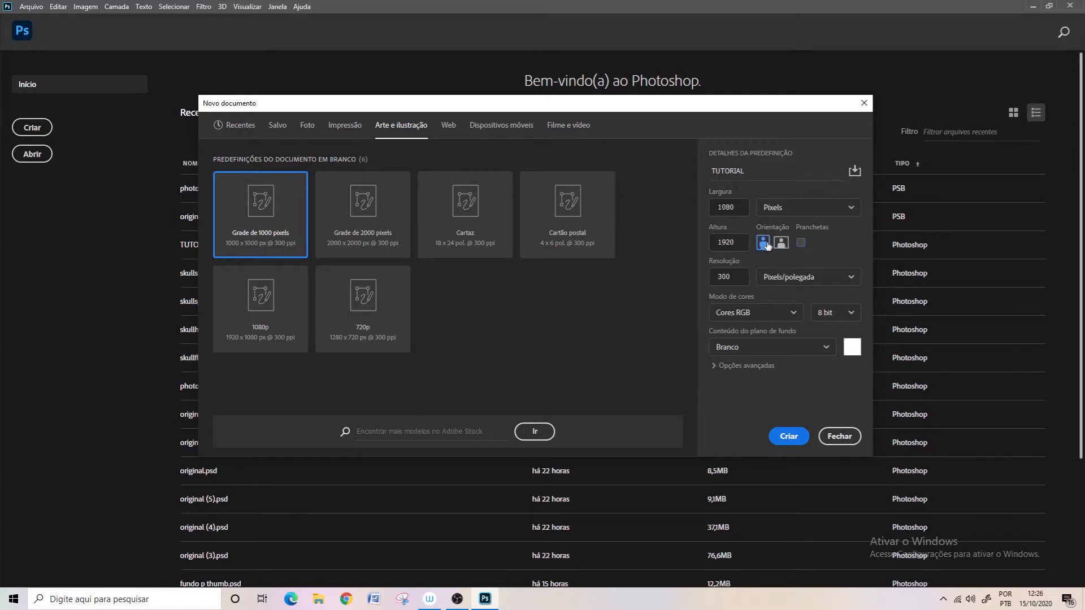
pyautogui.click(781, 242)
# Try a resolution of 72 for the new document, and set it back to 300
pyautogui.click(713, 276)
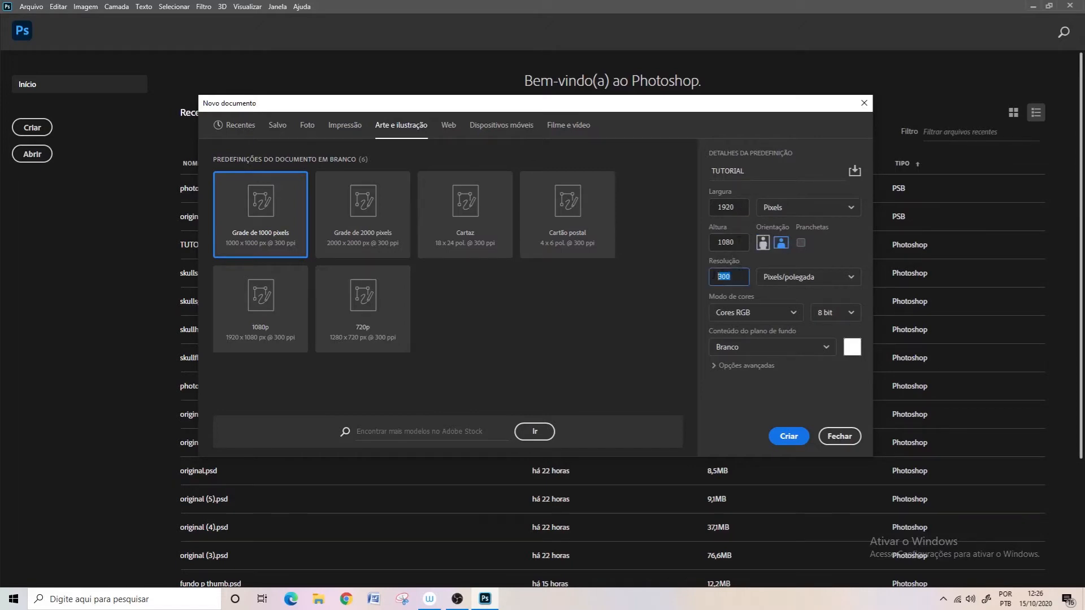
pyautogui.click(705, 277)
pyautogui.doubleClick(710, 278)
pyautogui.write('72')
pyautogui.click(760, 292)
pyautogui.click(737, 280)
pyautogui.write('300')
# Create the document, keeping the resolution in pixels per inch and the RGB colour mode
pyautogui.click(813, 263)
pyautogui.click(809, 280)
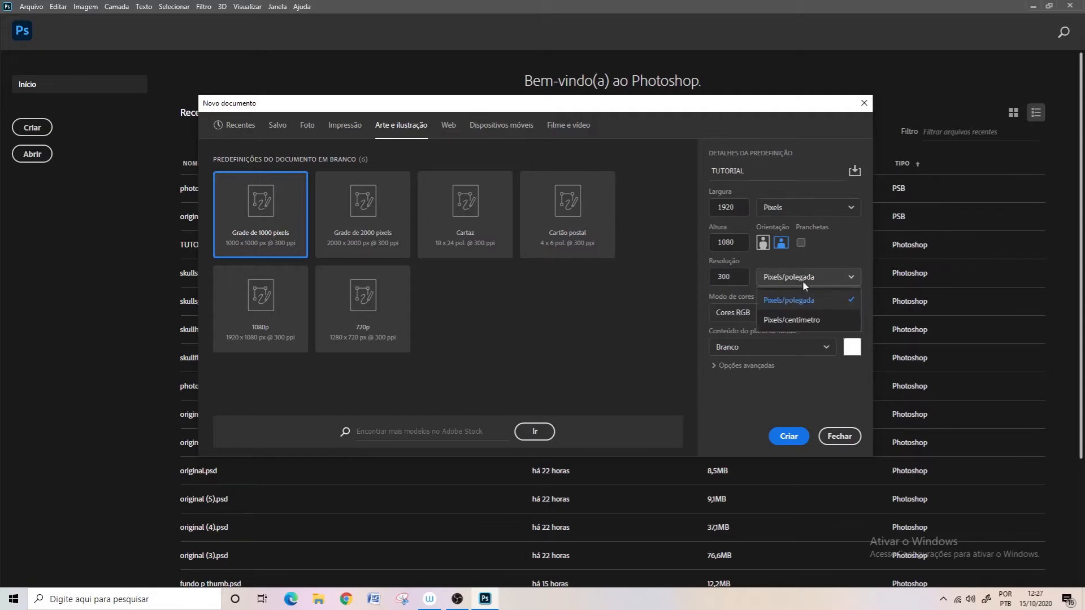
pyautogui.click(803, 280)
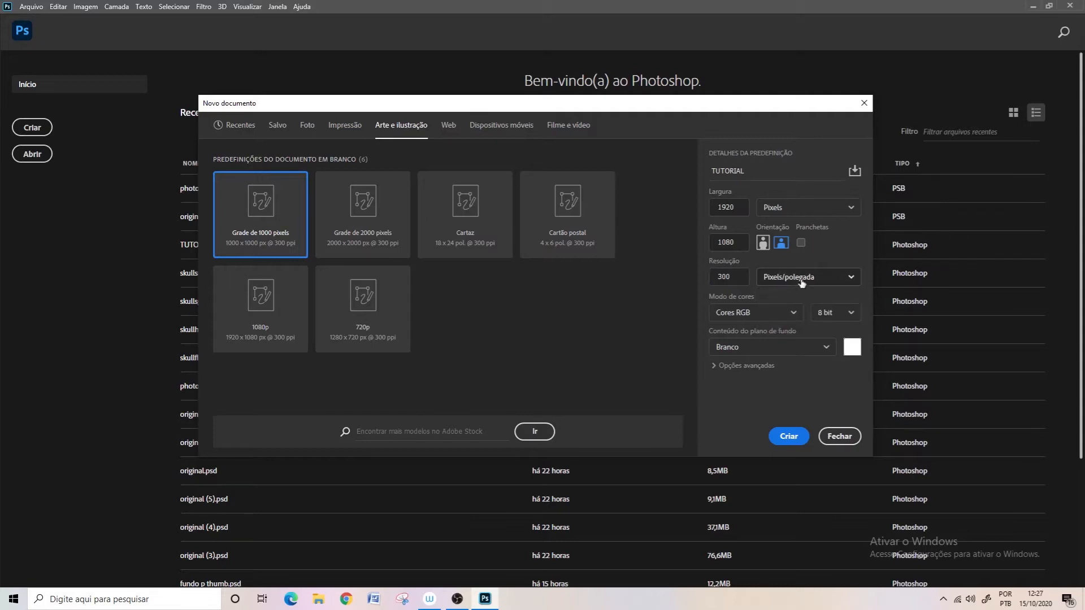
pyautogui.click(763, 320)
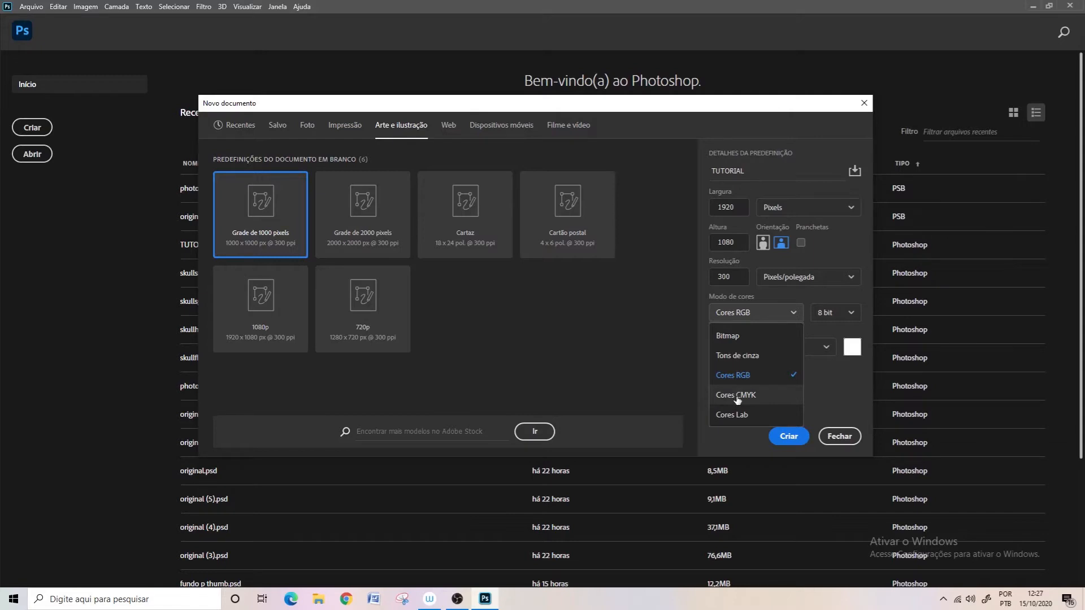
pyautogui.click(845, 389)
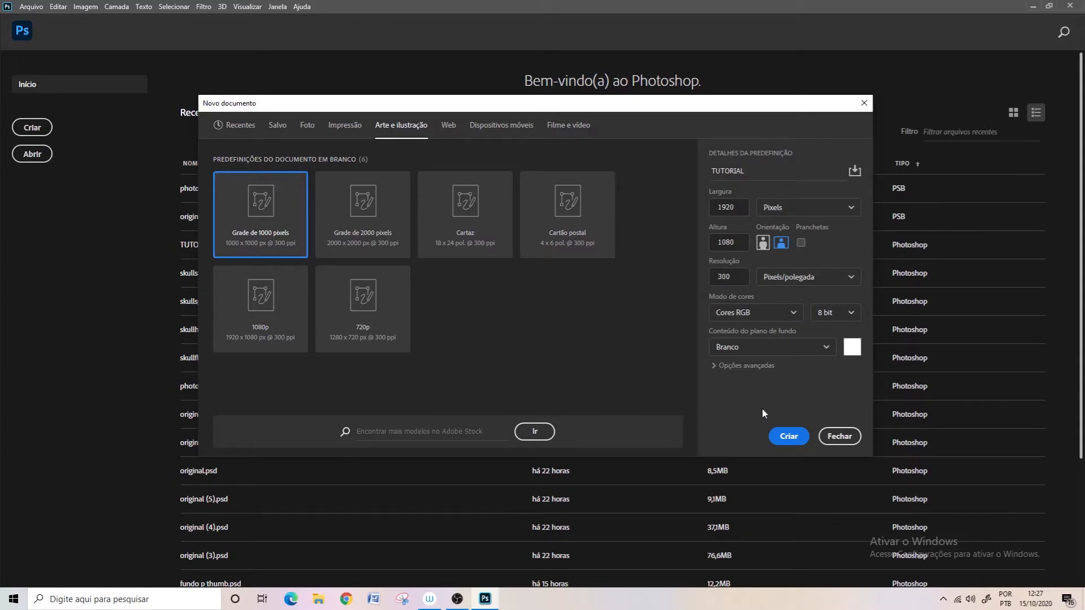
pyautogui.click(787, 436)
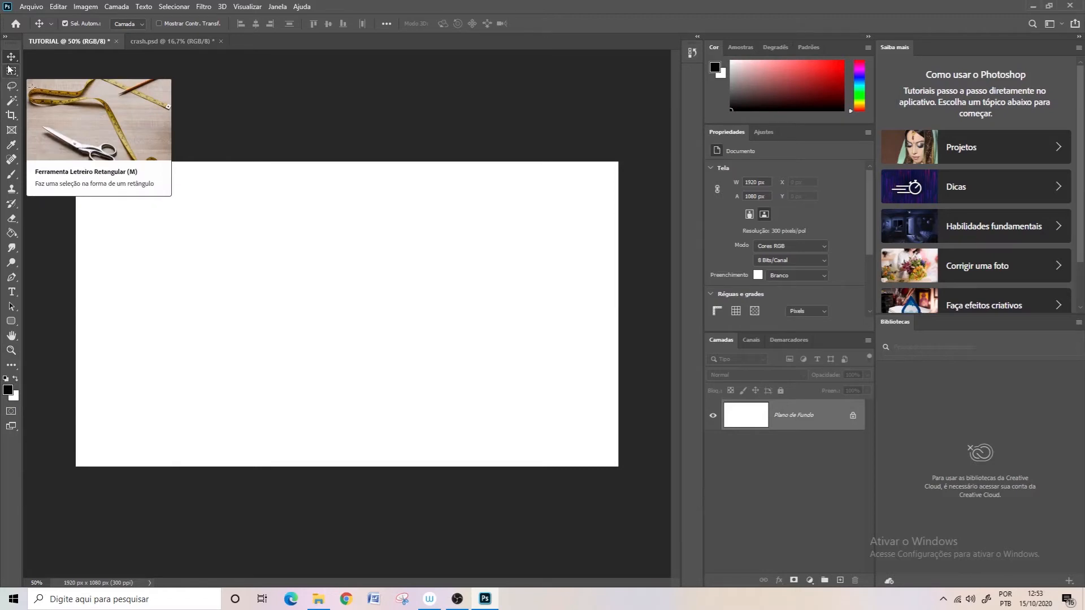
# Review the document's width, height and resolution in the Image Size dialog without changing them
pyautogui.click(43, 8)
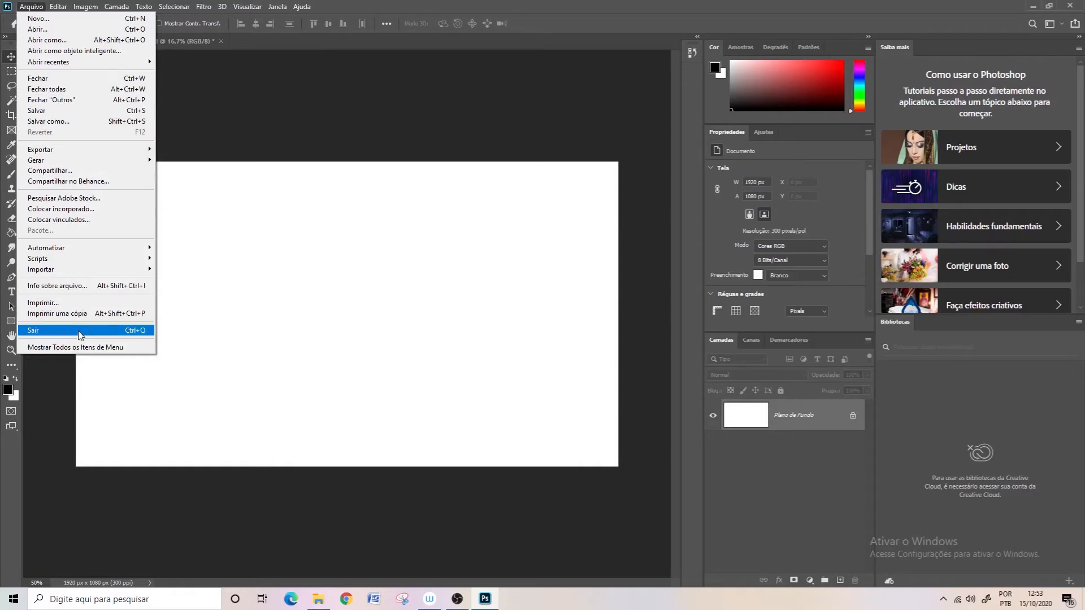
pyautogui.moveTo(63, 7)
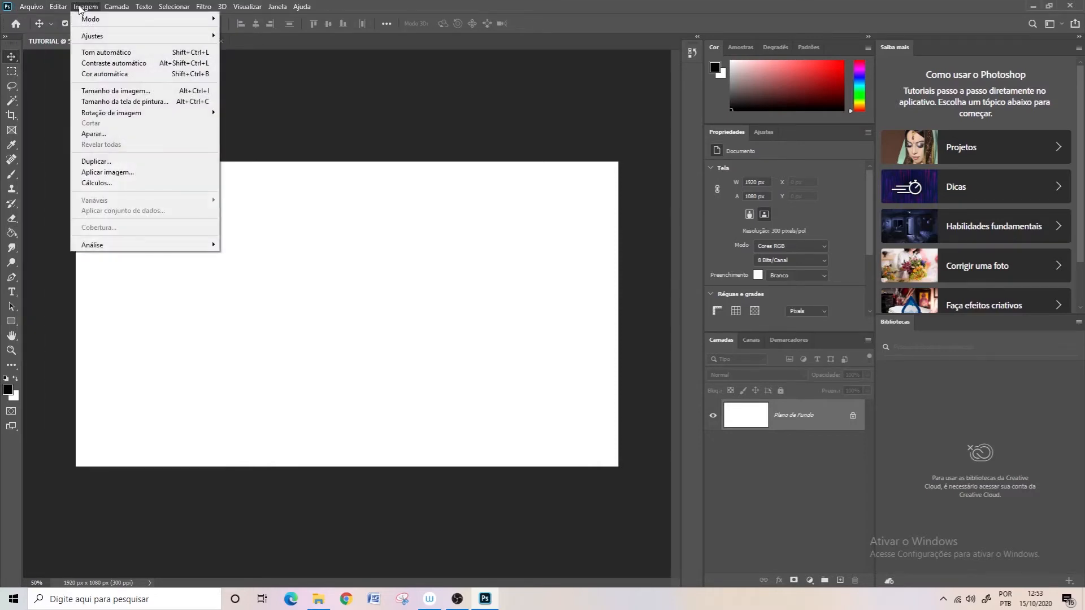
pyautogui.moveTo(114, 19)
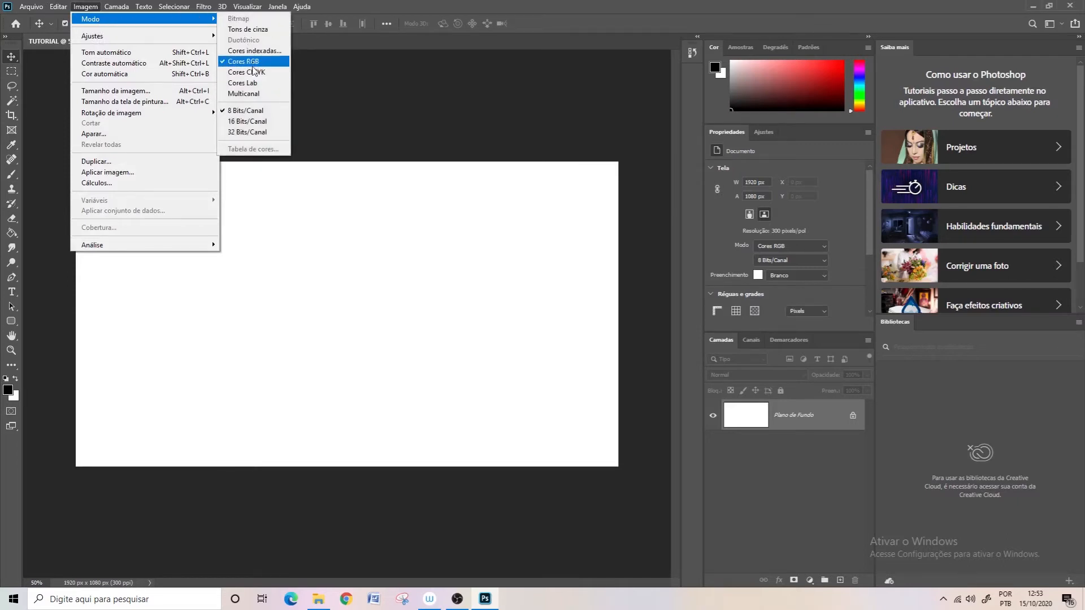
pyautogui.click(132, 94)
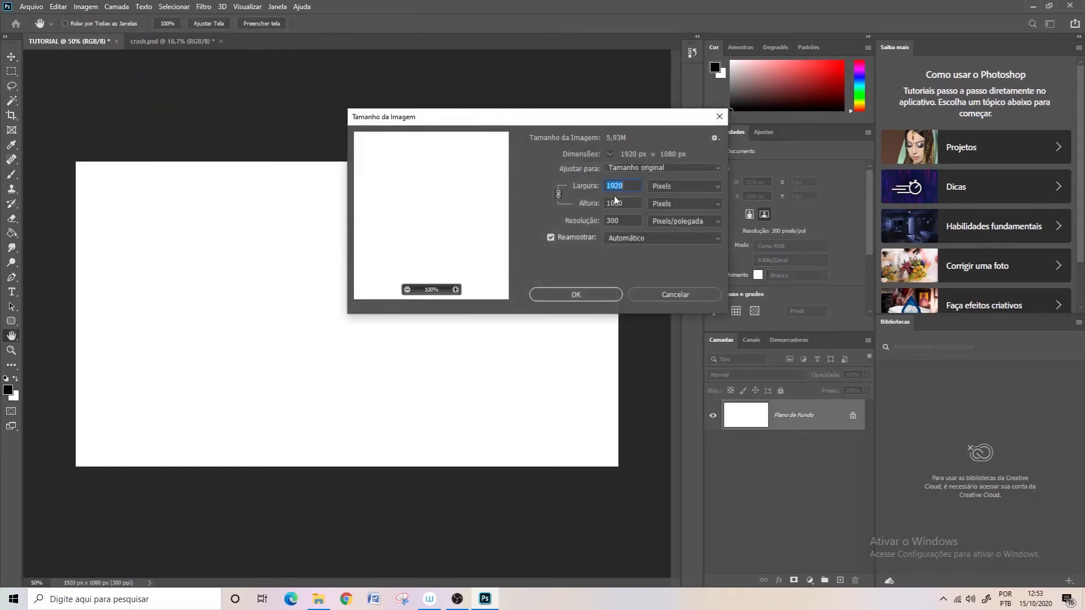
pyautogui.click(628, 204)
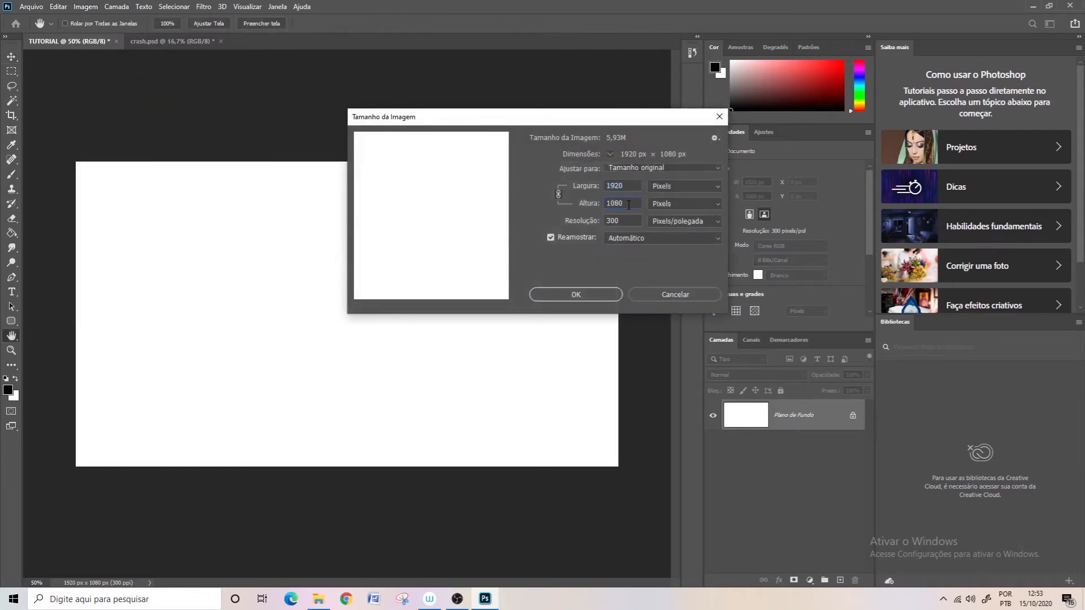
pyautogui.doubleClick(628, 219)
pyautogui.click(654, 290)
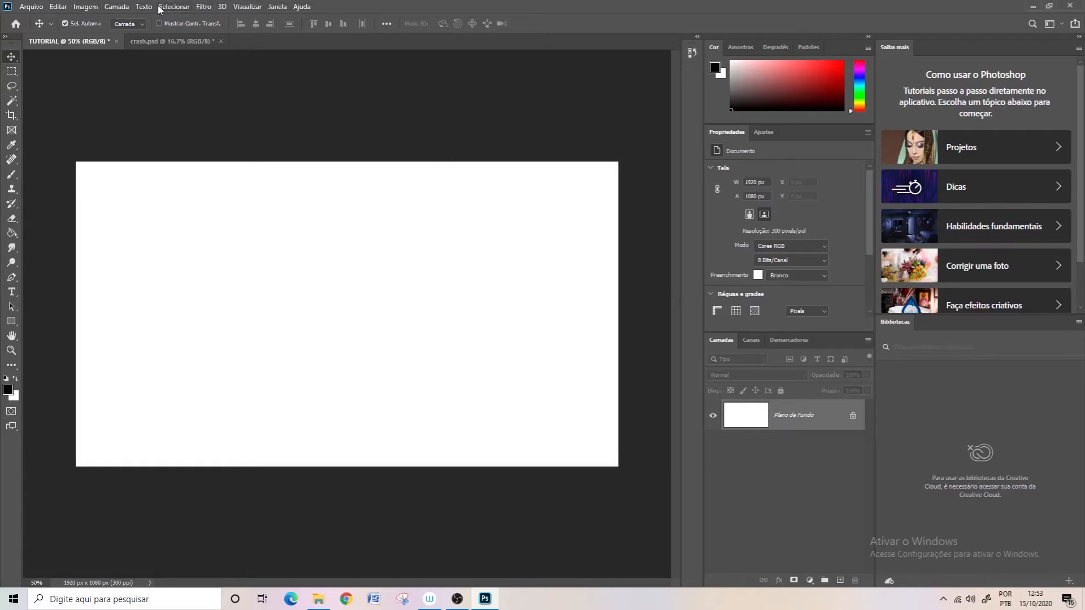
pyautogui.click(117, 6)
pyautogui.click(126, 6)
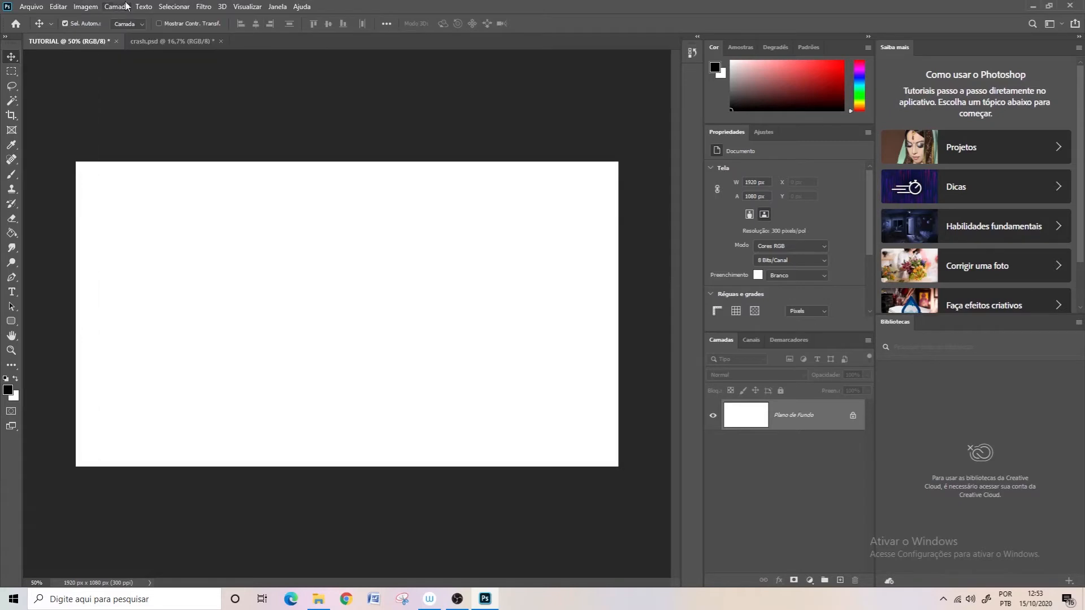
pyautogui.click(205, 6)
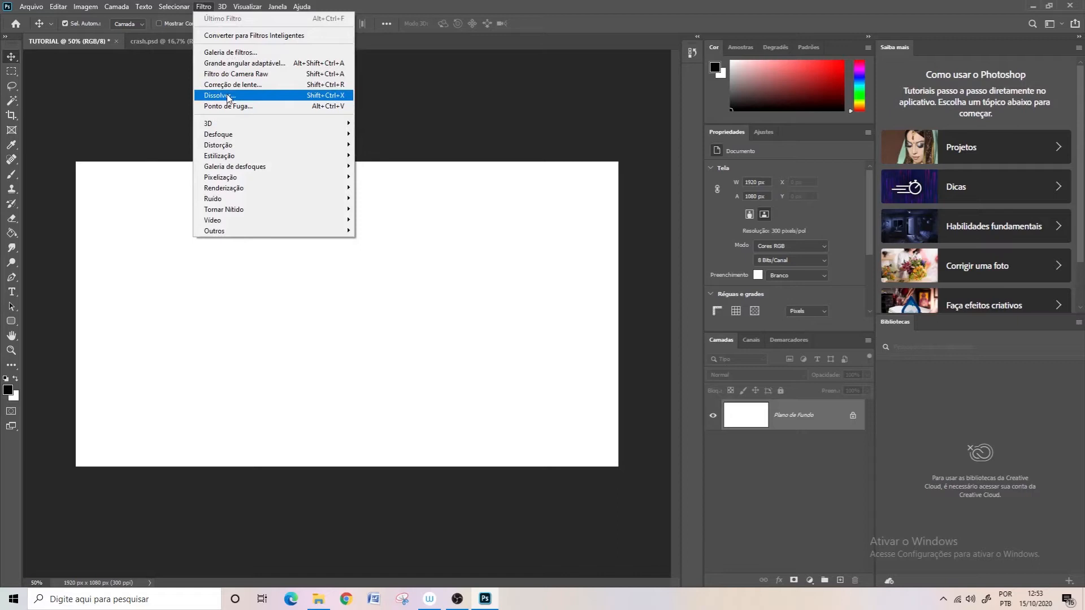
pyautogui.moveTo(232, 137)
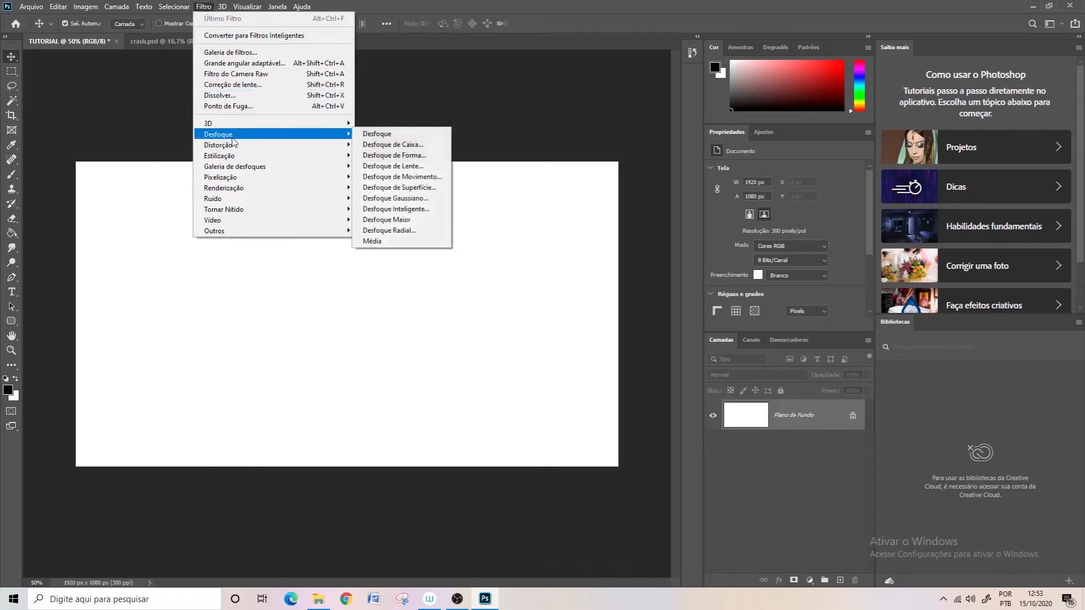
pyautogui.click(301, 6)
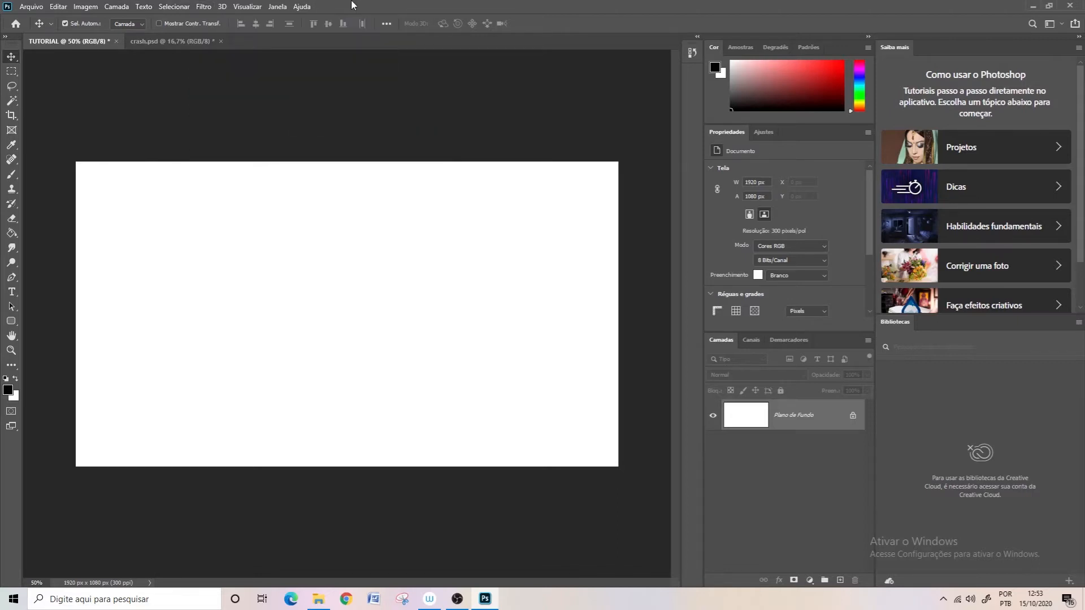
pyautogui.click(277, 7)
pyautogui.click(278, 7)
# Collapse the Saiba mais and Bibliotecas panels into the narrow icon dock beside the canvas
pyautogui.moveTo(907, 50); pyautogui.dragTo(686, 77)
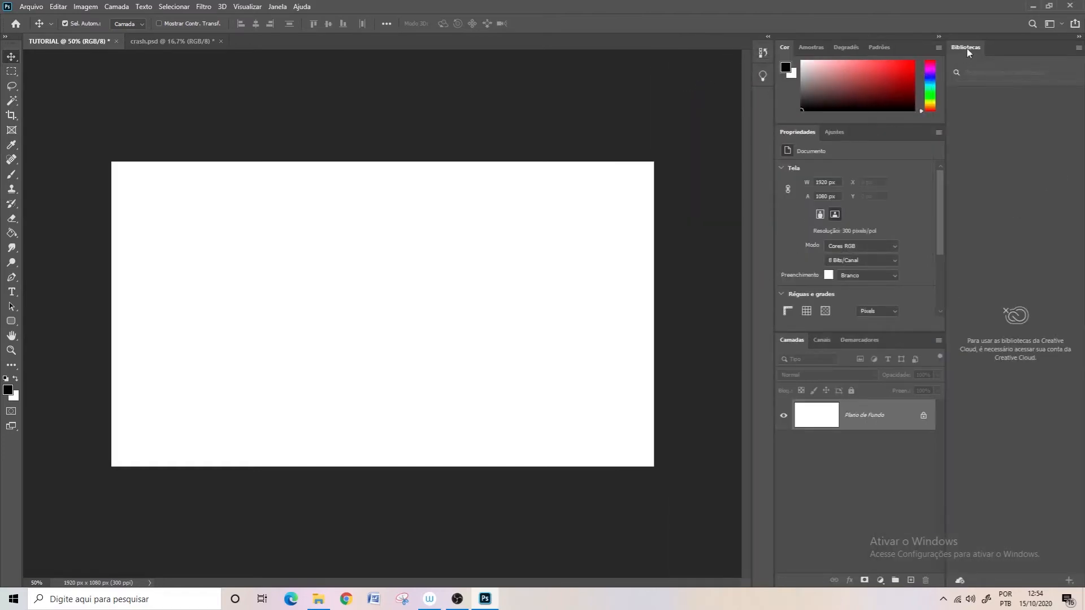
pyautogui.moveTo(964, 50); pyautogui.dragTo(734, 109)
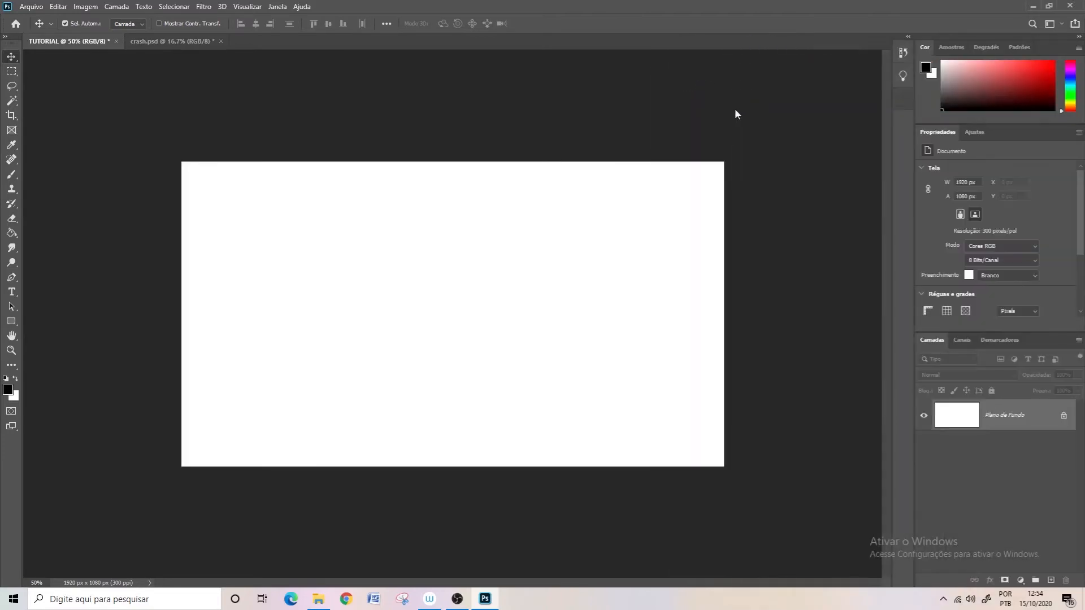
# Hide the Propriedades panel and enlarge the Cor panel by lowering its boundary with the Camadas panel
pyautogui.click(275, 7)
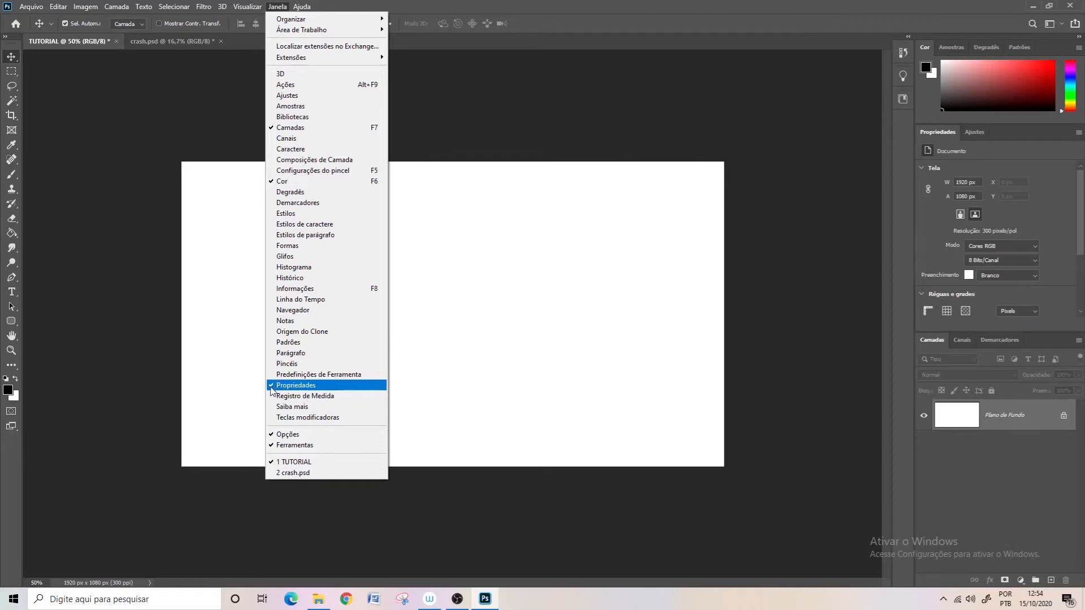
pyautogui.click(294, 385)
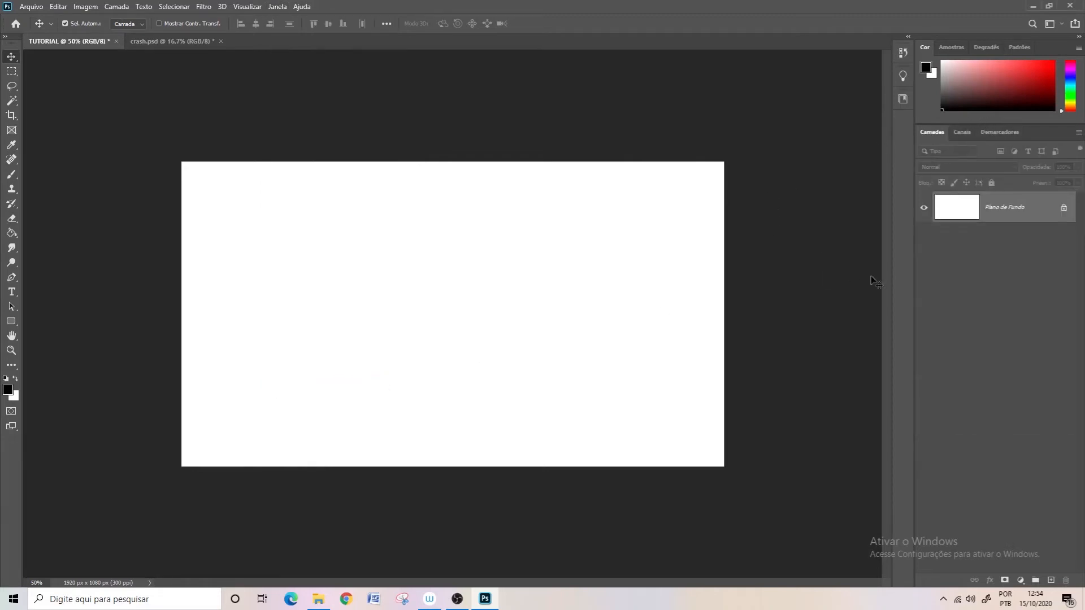
pyautogui.moveTo(1040, 125); pyautogui.dragTo(1034, 255)
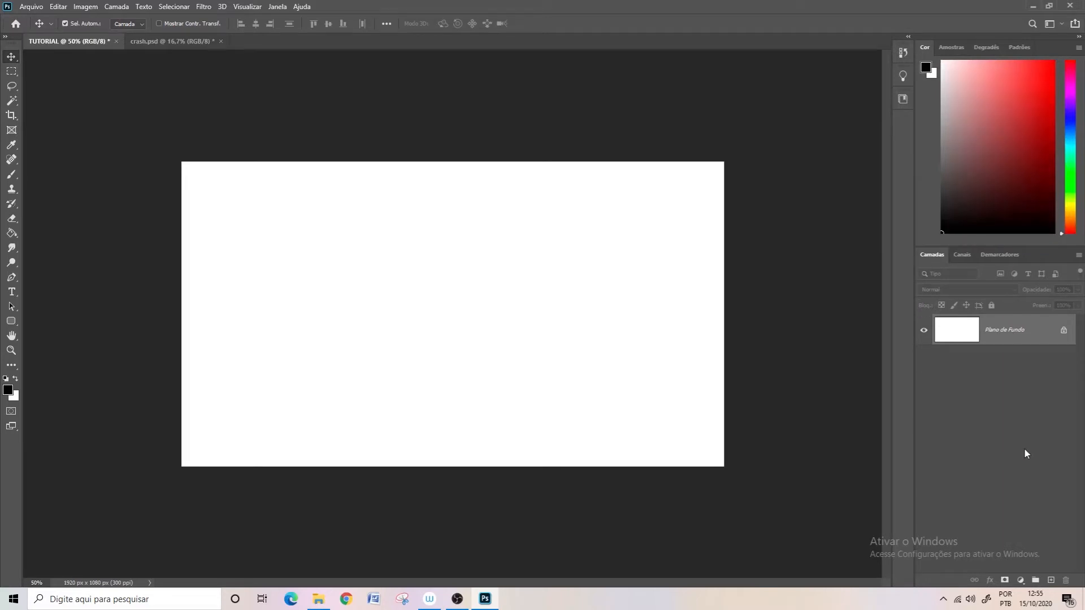
# Add three empty layers above the background and select the lowest of the new layers
pyautogui.click(1051, 582)
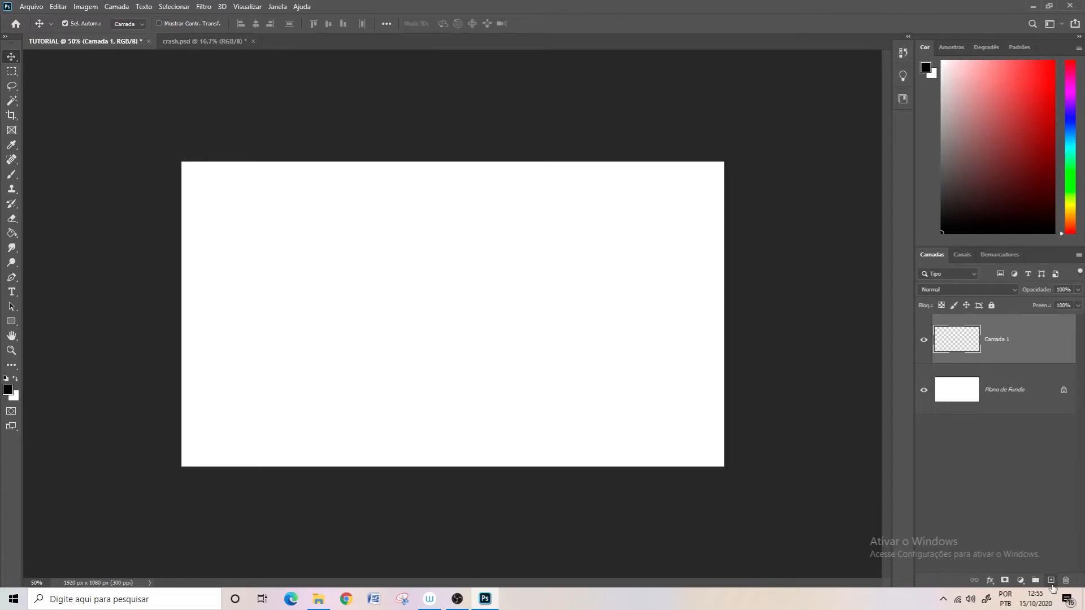
pyautogui.click(1050, 582)
pyautogui.click(1050, 582)
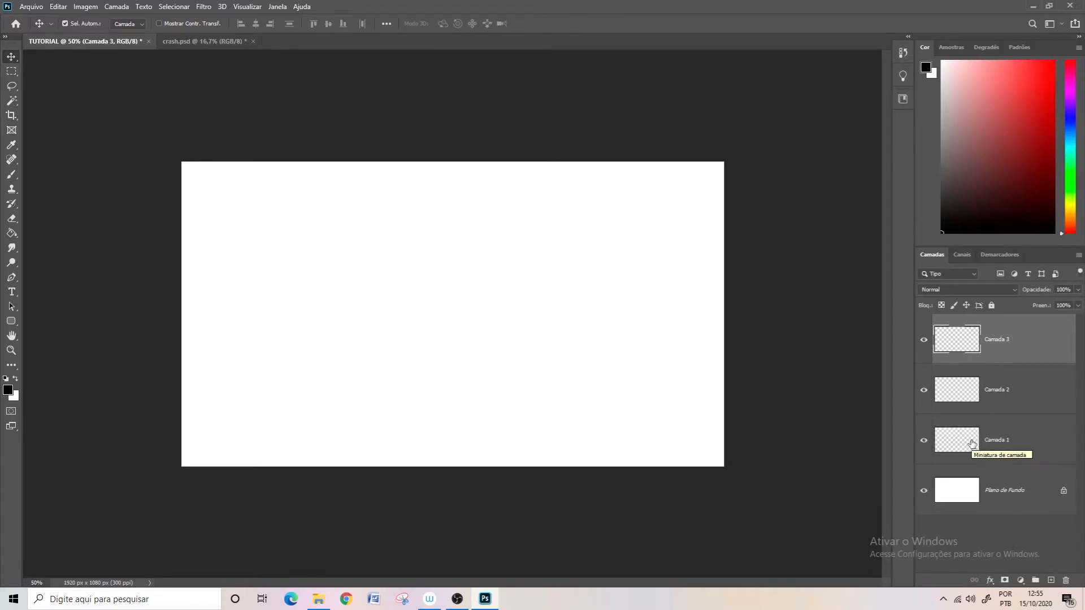
pyautogui.click(997, 452)
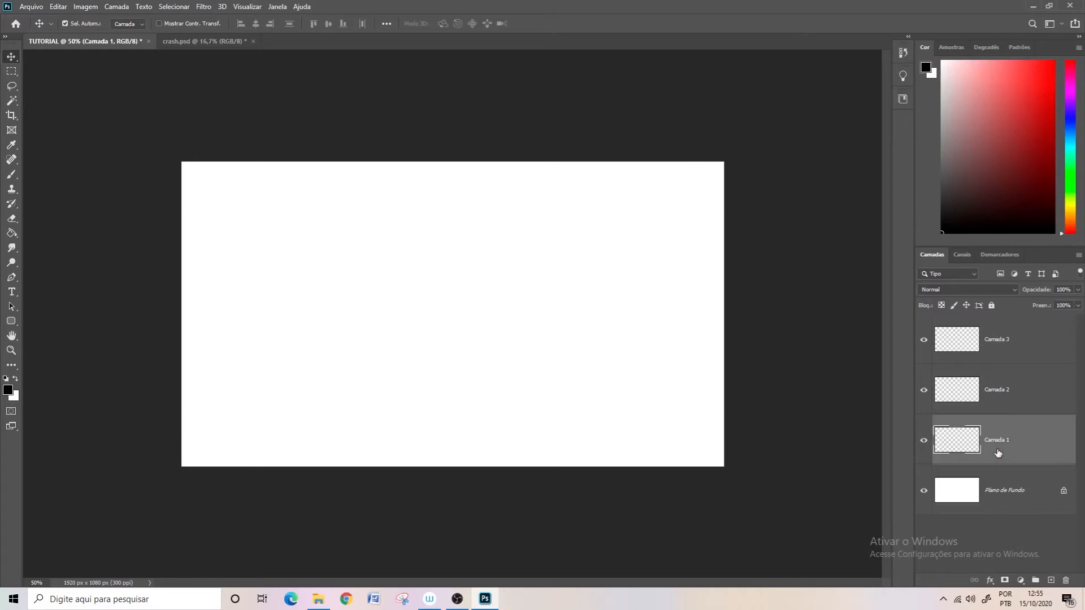
# Rename the lowest new layer, just above the background, as RASCUNHO and deselect it
pyautogui.click(1005, 402)
pyautogui.click(1006, 359)
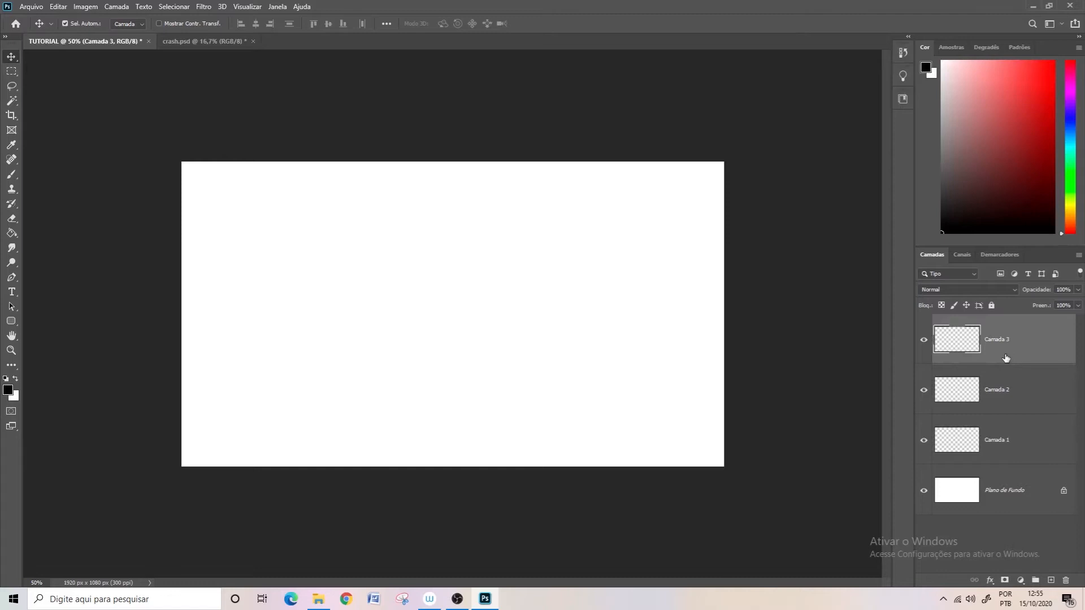
pyautogui.click(1000, 447)
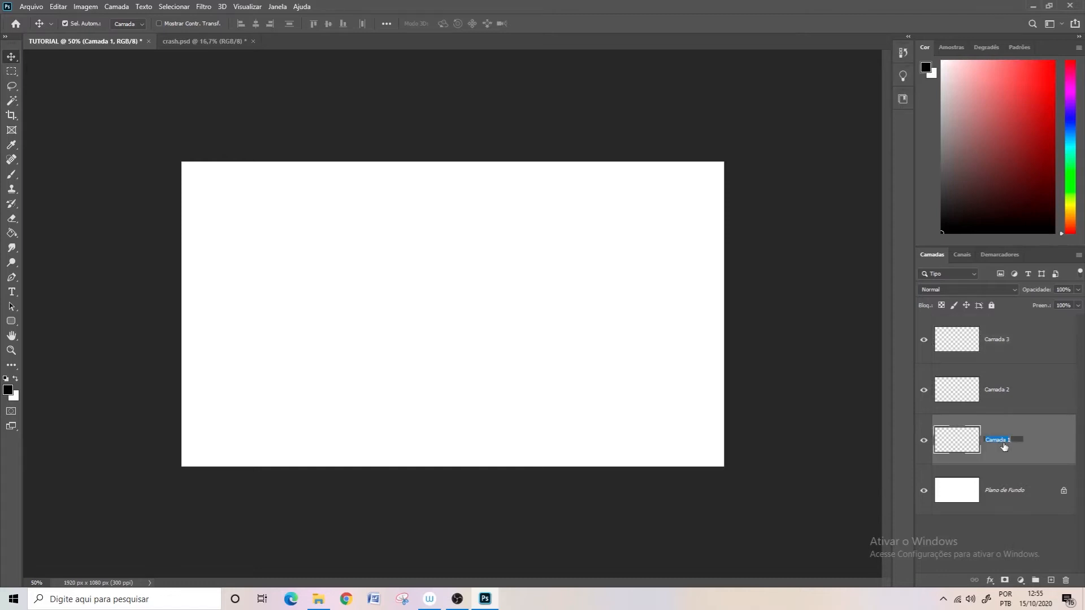
pyautogui.write('RASCUNHO')
pyautogui.click(996, 528)
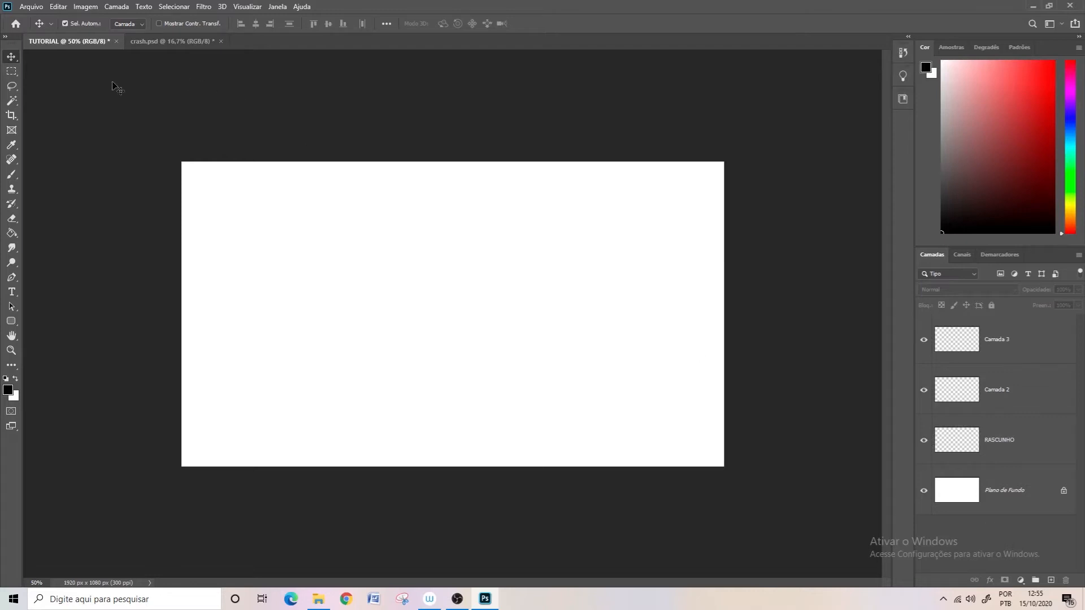
# Activate the Brush tool and select the RASCUNHO layer for painting
pyautogui.click(10, 178)
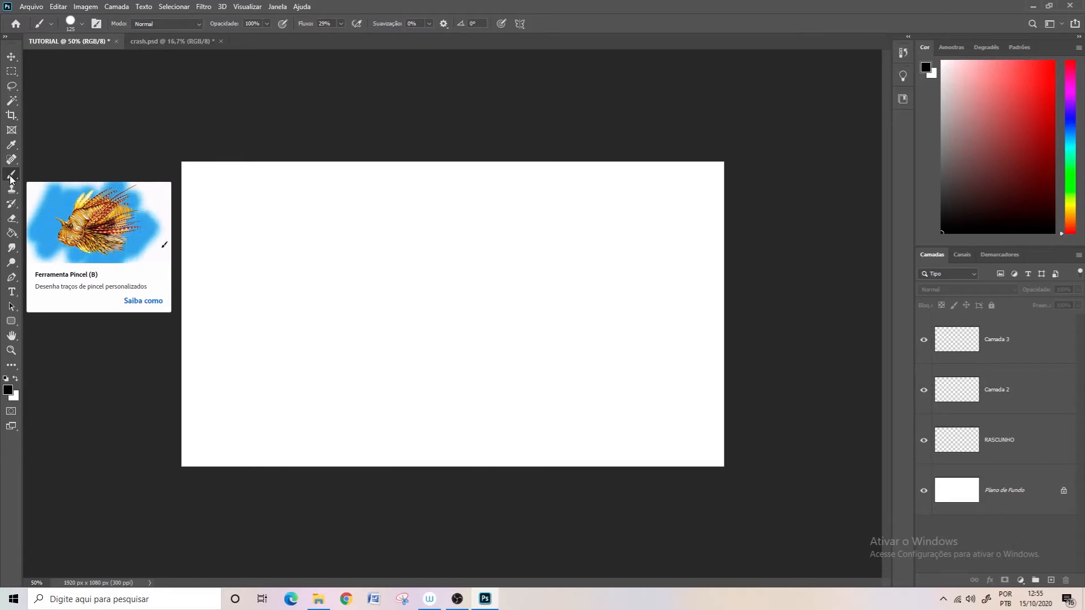
pyautogui.click(12, 220)
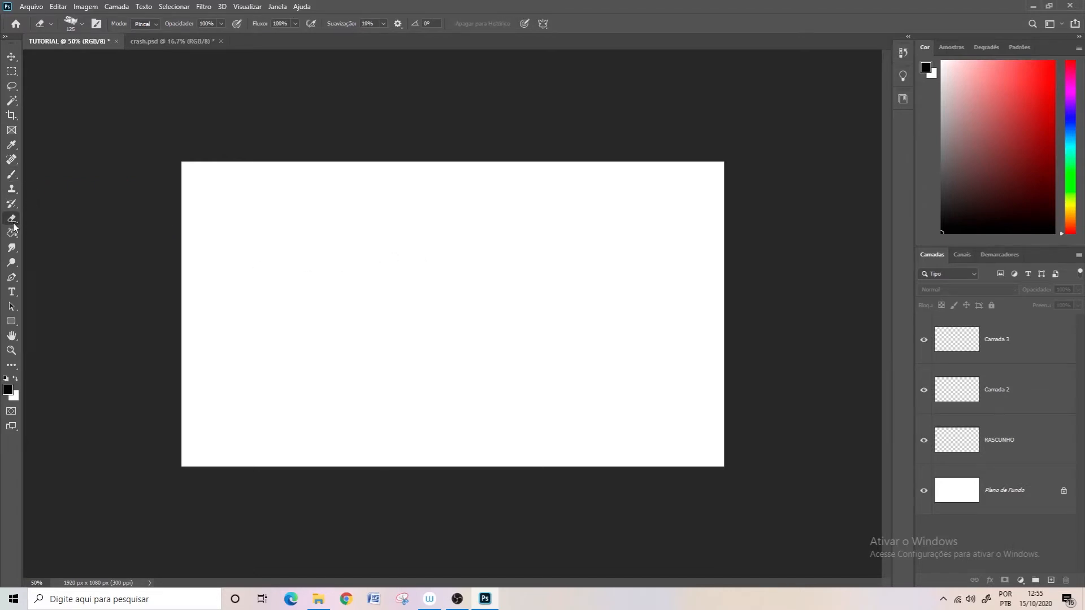
pyautogui.click(11, 174)
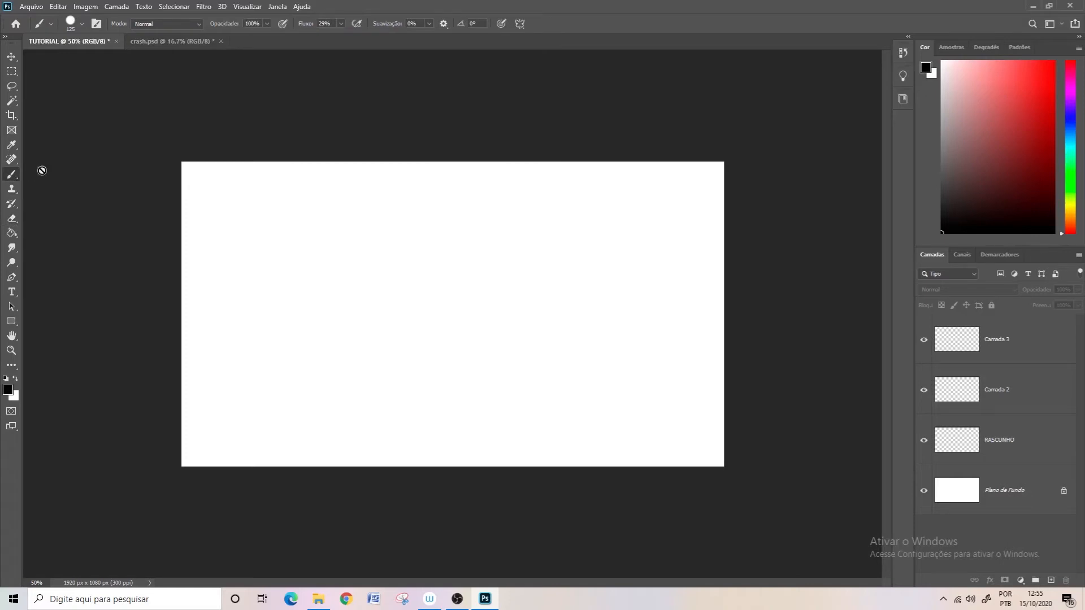
pyautogui.click(1003, 446)
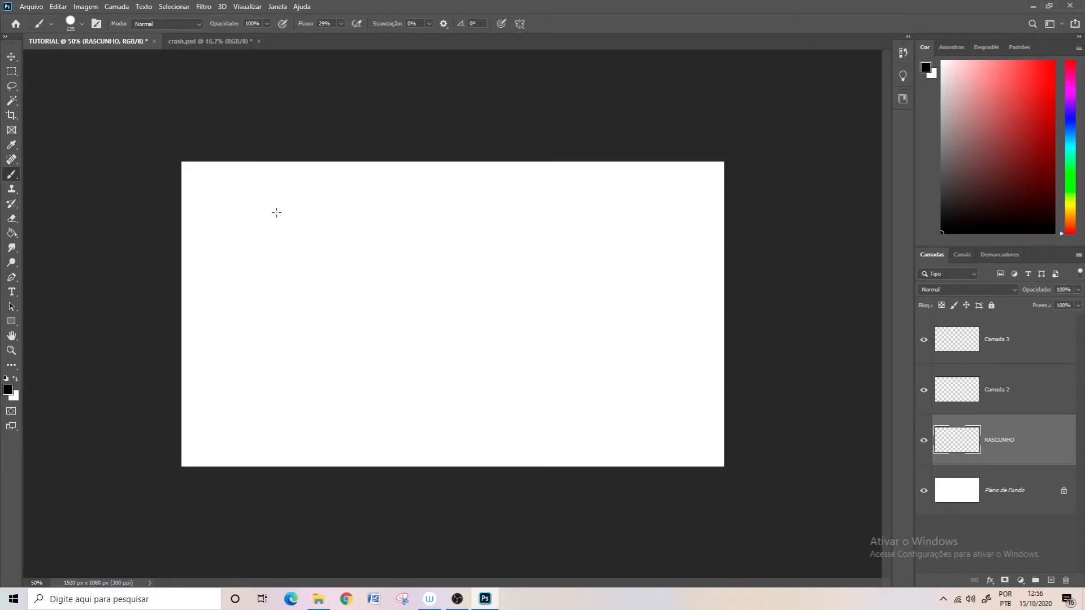
# Set the hard round brush to 181 px and paint a black diagonal stroke across the middle of the canvas
pyautogui.click(73, 25)
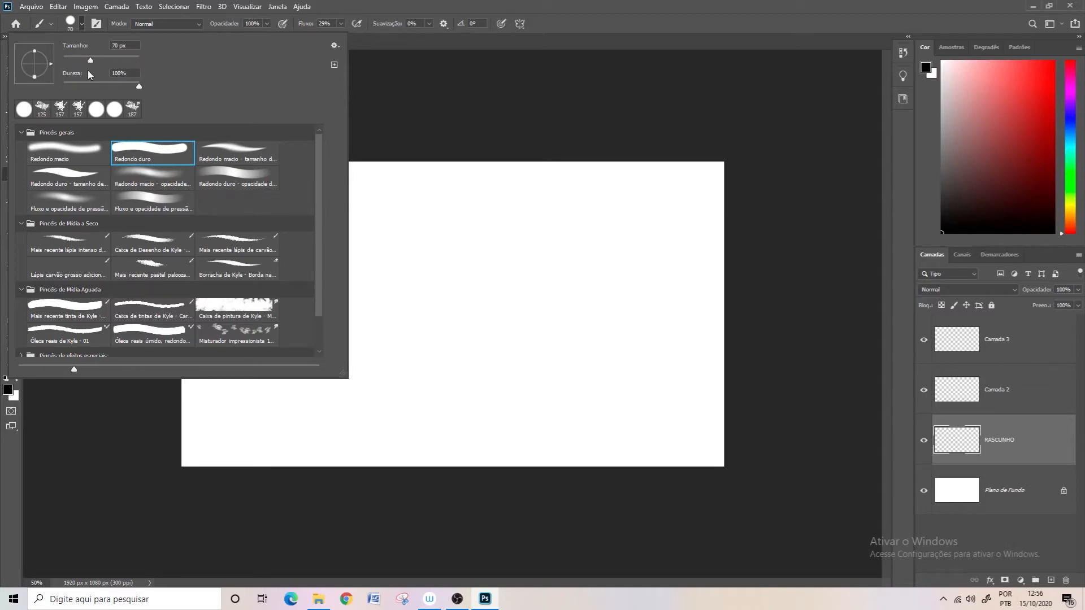
pyautogui.moveTo(125, 61)
pyautogui.mouseDown()
pyautogui.moveTo(110, 74)
pyautogui.moveTo(137, 86)
pyautogui.moveTo(59, 100)
pyautogui.moveTo(140, 87)
pyautogui.moveTo(135, 98)
pyautogui.mouseUp()
pyautogui.moveTo(112, 63); pyautogui.dragTo(117, 62)
pyautogui.click(494, 192)
pyautogui.moveTo(493, 191); pyautogui.dragTo(391, 390)
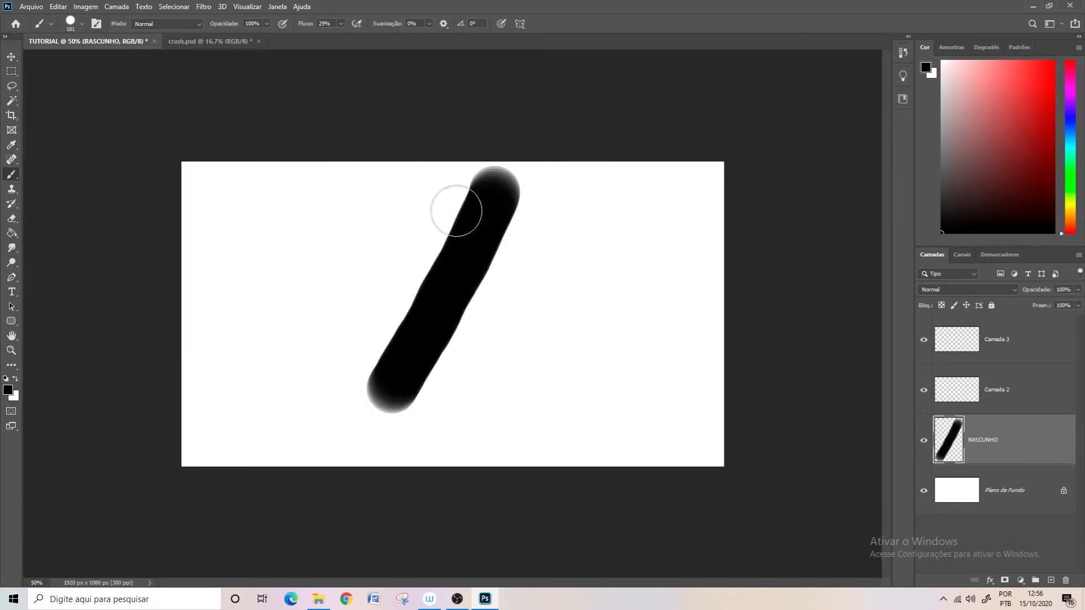
# Lower the brush hardness, paint a soft parallel diagonal stroke, and undo both strokes
pyautogui.click(83, 24)
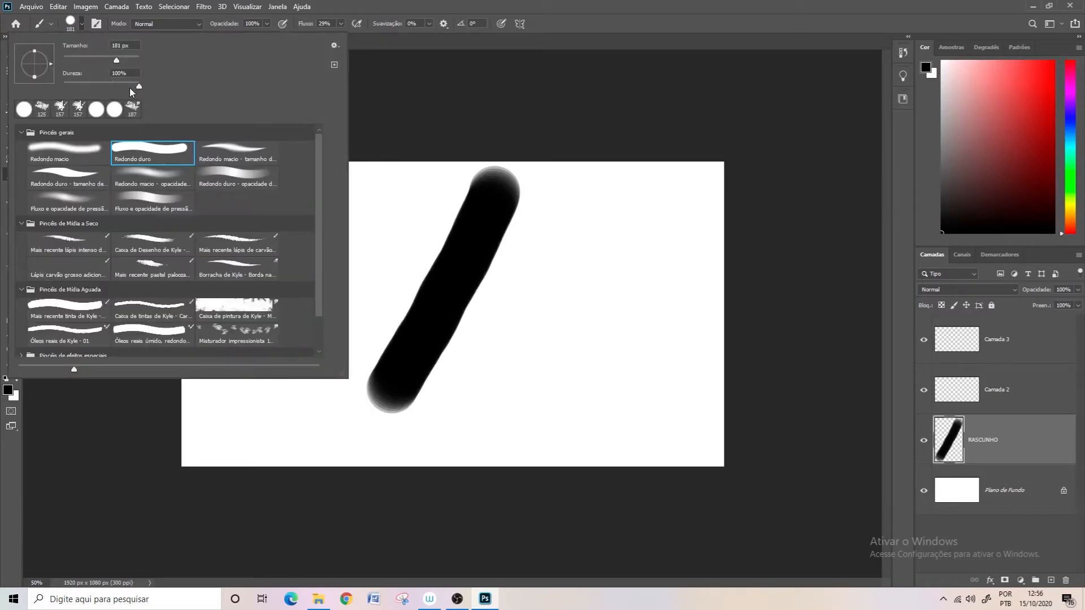
pyautogui.moveTo(131, 87); pyautogui.dragTo(62, 101)
pyautogui.moveTo(599, 201); pyautogui.dragTo(460, 406)
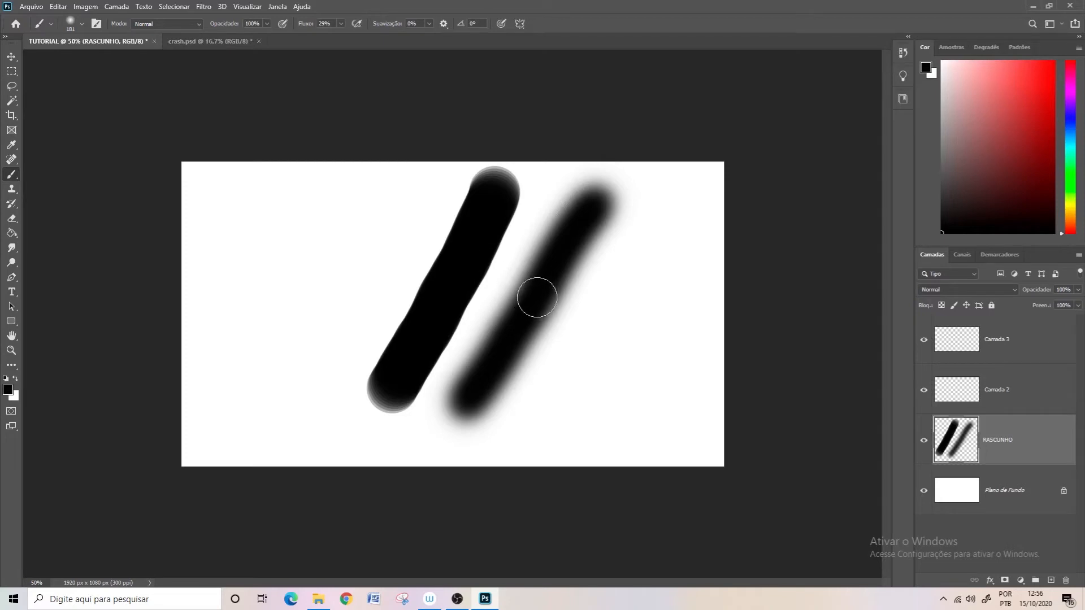
pyautogui.hotkey('ctrl', 'z')
pyautogui.hotkey('ctrl', 'z')
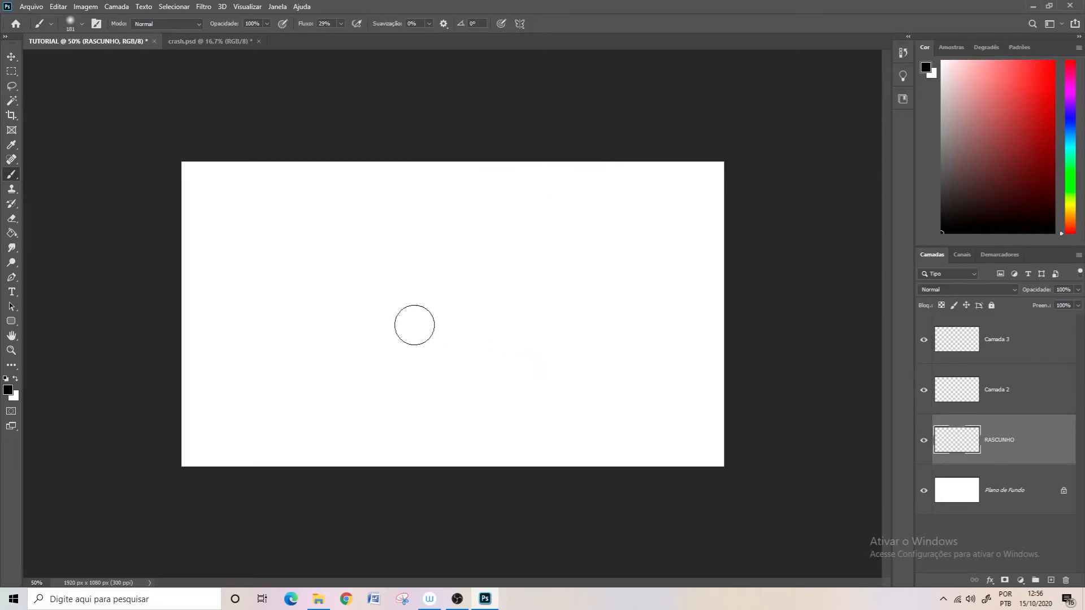
# Try rotating the brush tip and the intense pencil preset, and paint a black vertical stroke with the 25 px hard round brush
pyautogui.click(70, 23)
pyautogui.moveTo(90, 82)
pyautogui.mouseDown()
pyautogui.moveTo(125, 84)
pyautogui.moveTo(87, 70)
pyautogui.mouseUp()
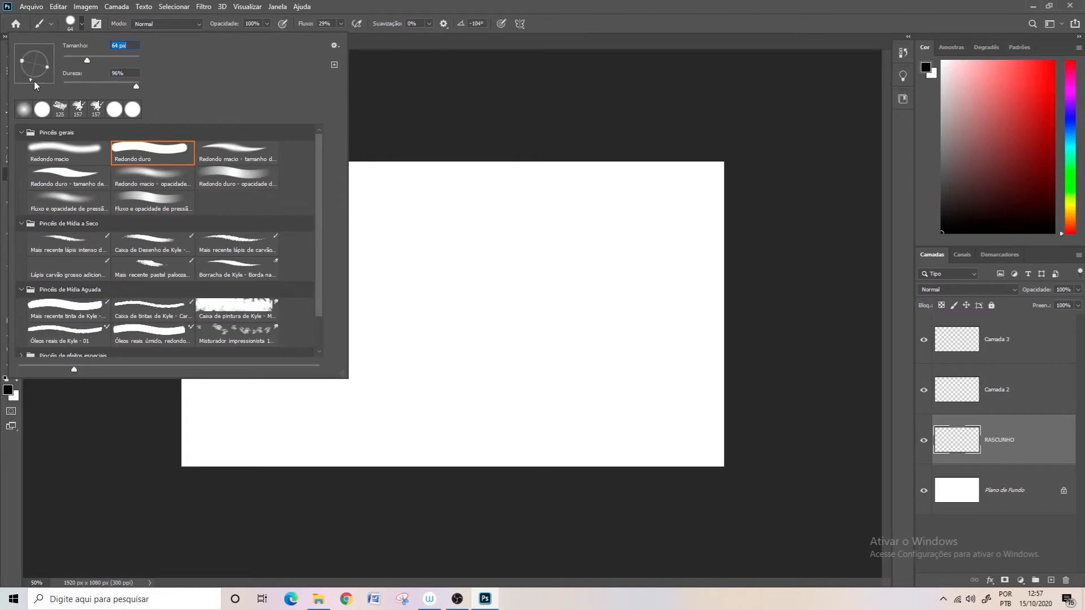
pyautogui.click(77, 246)
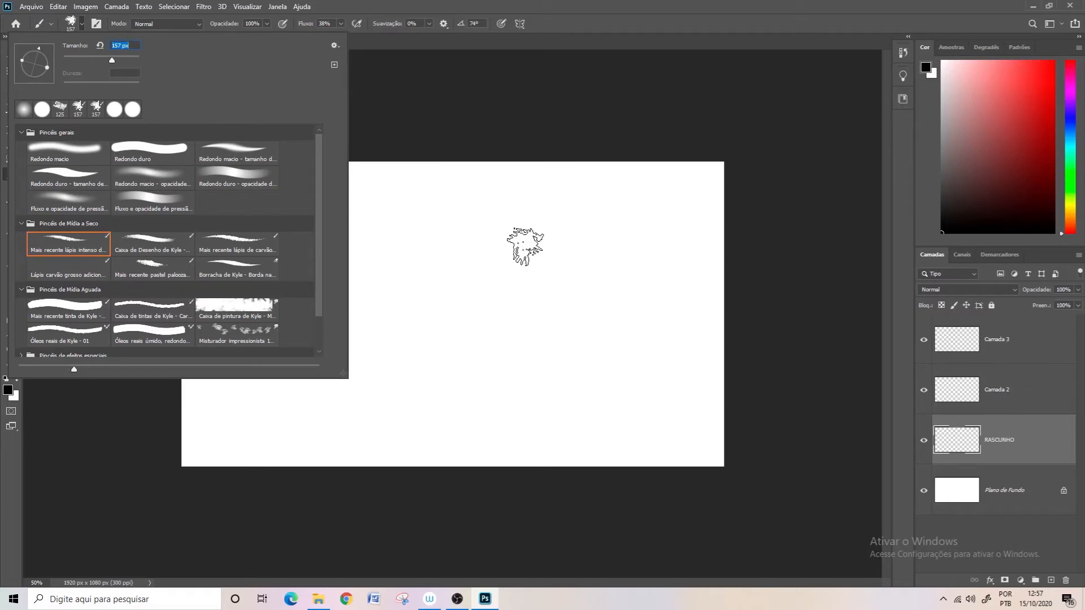
pyautogui.moveTo(38, 49)
pyautogui.mouseDown()
pyautogui.moveTo(47, 54)
pyautogui.moveTo(33, 89)
pyautogui.mouseUp()
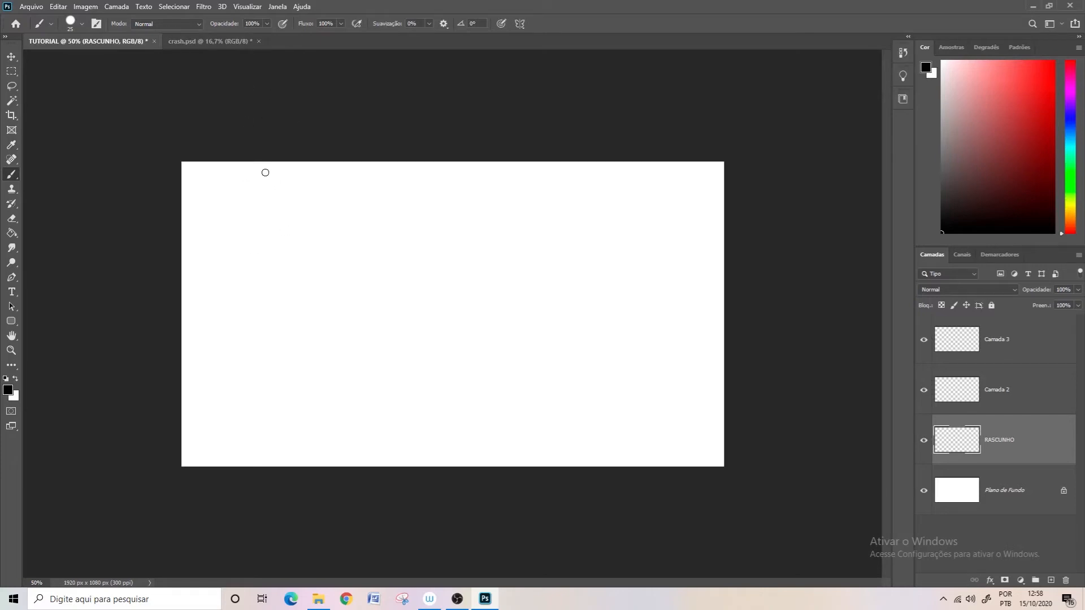
pyautogui.moveTo(264, 171); pyautogui.dragTo(268, 422)
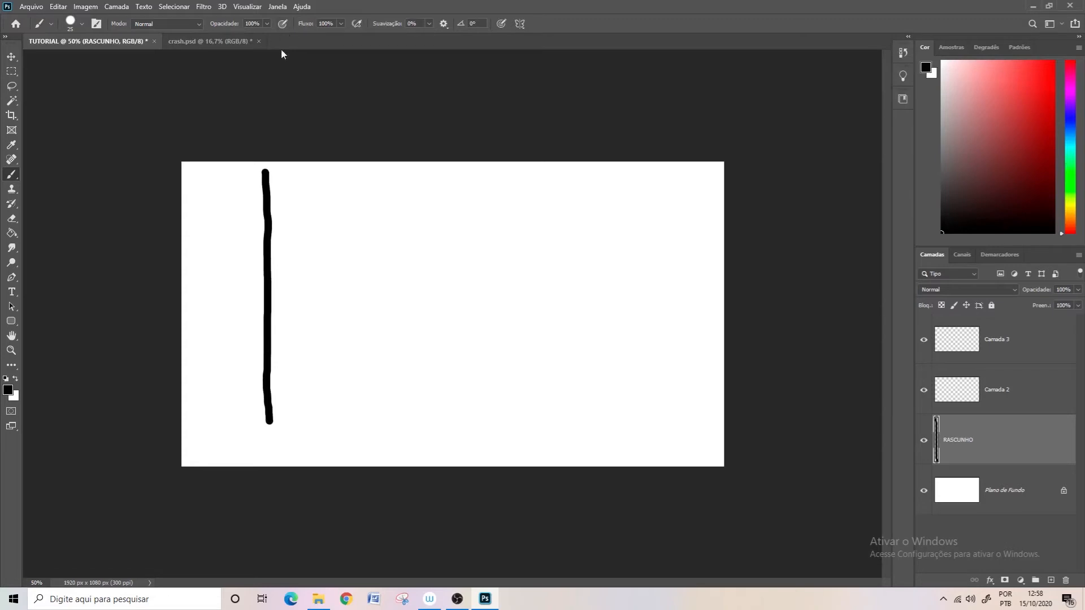
# Set the foreground colour to pure, fully saturated red
pyautogui.click(1027, 154)
pyautogui.moveTo(1027, 154)
pyautogui.mouseDown()
pyautogui.moveTo(1015, 113)
pyautogui.moveTo(1028, 92)
pyautogui.moveTo(1019, 140)
pyautogui.moveTo(1010, 128)
pyautogui.mouseUp()
pyautogui.click(16, 377)
pyautogui.click(16, 377)
pyautogui.click(1051, 60)
# Paint three red vertical strokes beside the black one: full opacity, reduced opacity, and 100% opacity with pen-pressure opacity enabled
pyautogui.moveTo(290, 171); pyautogui.dragTo(301, 413)
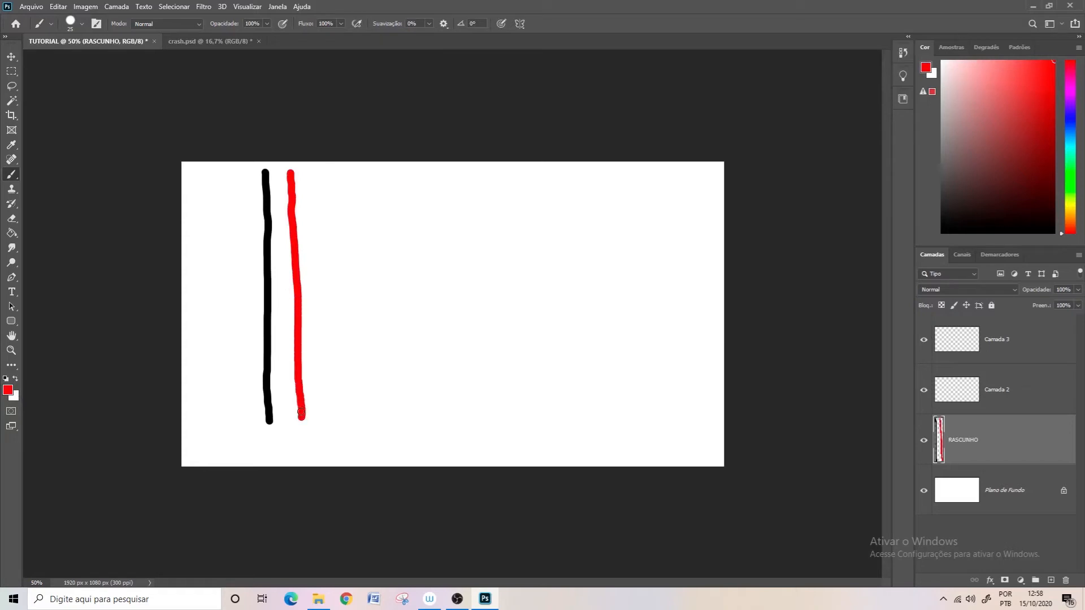
pyautogui.moveTo(232, 24); pyautogui.dragTo(206, 49)
pyautogui.moveTo(320, 173); pyautogui.dragTo(320, 421)
pyautogui.press('0')
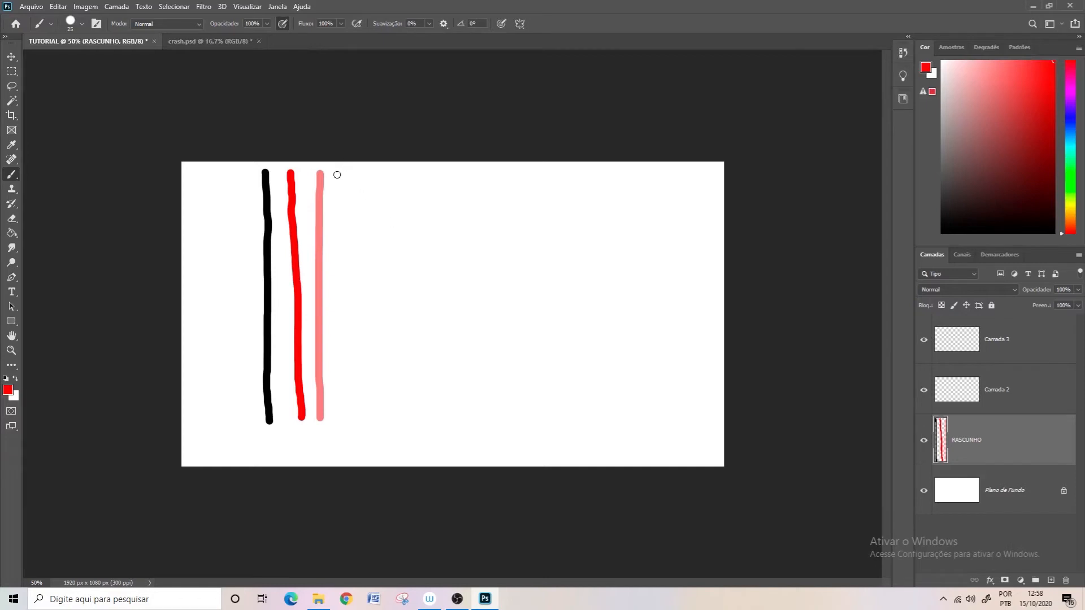
pyautogui.moveTo(346, 176); pyautogui.dragTo(355, 420)
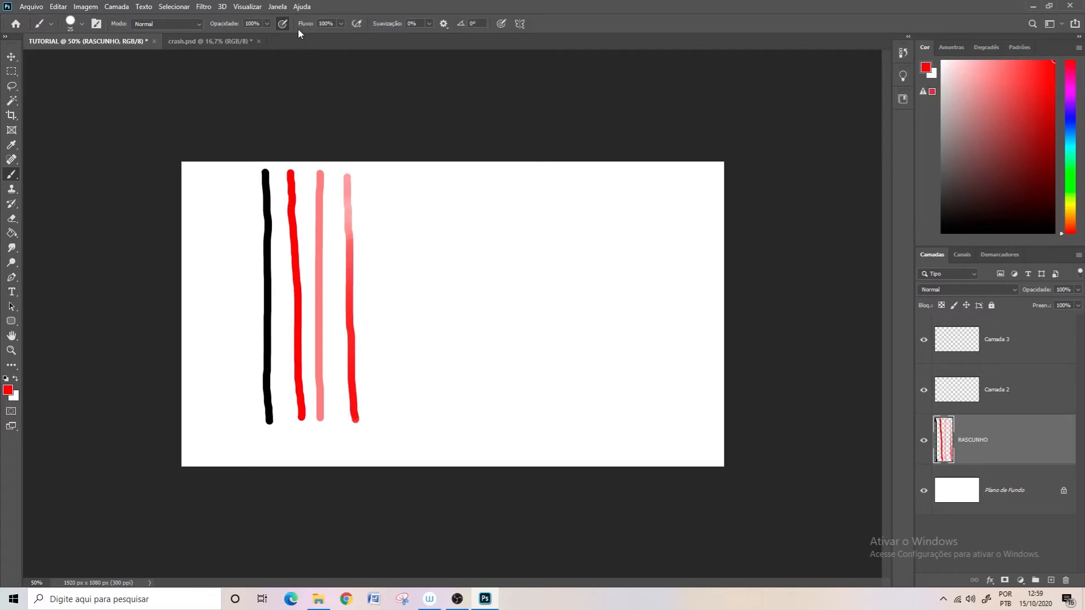
# Paint a textured red vertical stroke using the charcoal pencil preset at 200 px and 100% flow
pyautogui.click(70, 24)
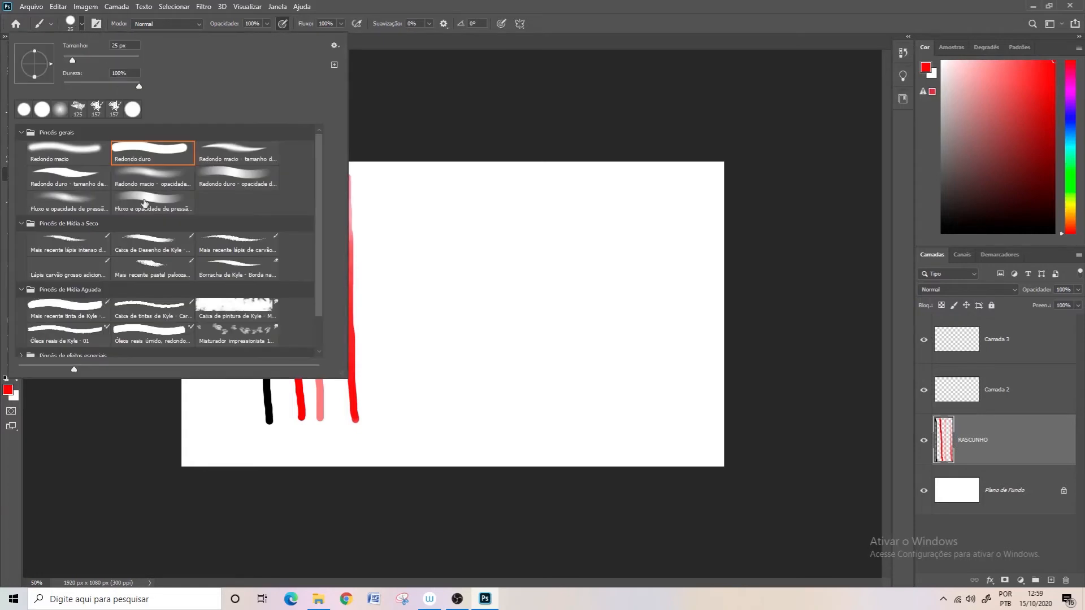
pyautogui.click(215, 252)
pyautogui.click(563, 24)
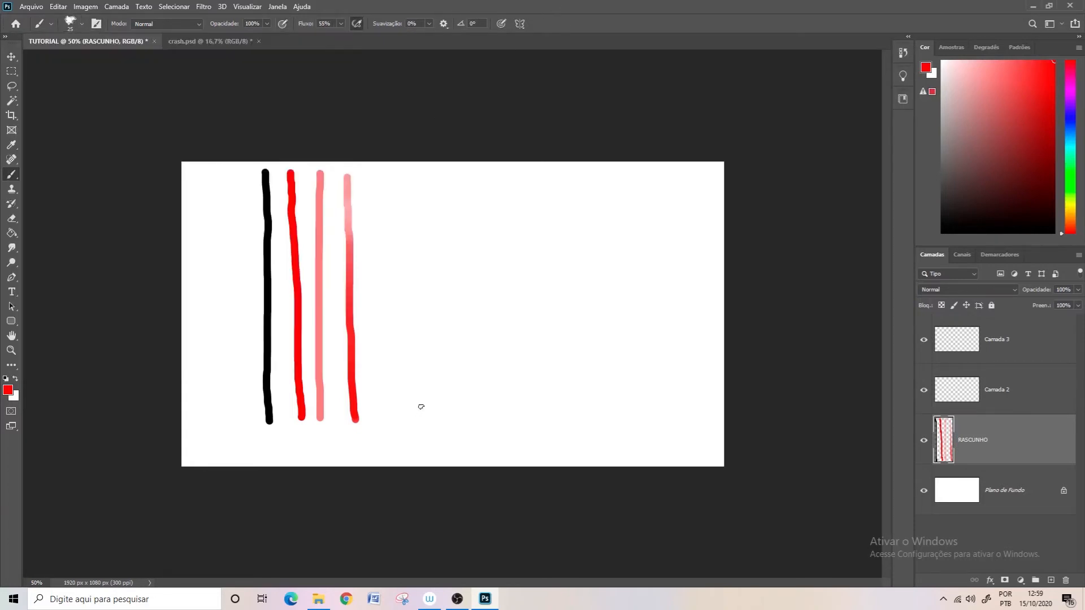
pyautogui.press(']')
pyautogui.press(']')
pyautogui.press(']')
pyautogui.press(']')
pyautogui.press(']')
pyautogui.press(']')
pyautogui.press(']')
pyautogui.press(']')
pyautogui.press(']')
pyautogui.press(']')
pyautogui.moveTo(305, 25); pyautogui.dragTo(361, 28)
pyautogui.moveTo(412, 188); pyautogui.dragTo(413, 429)
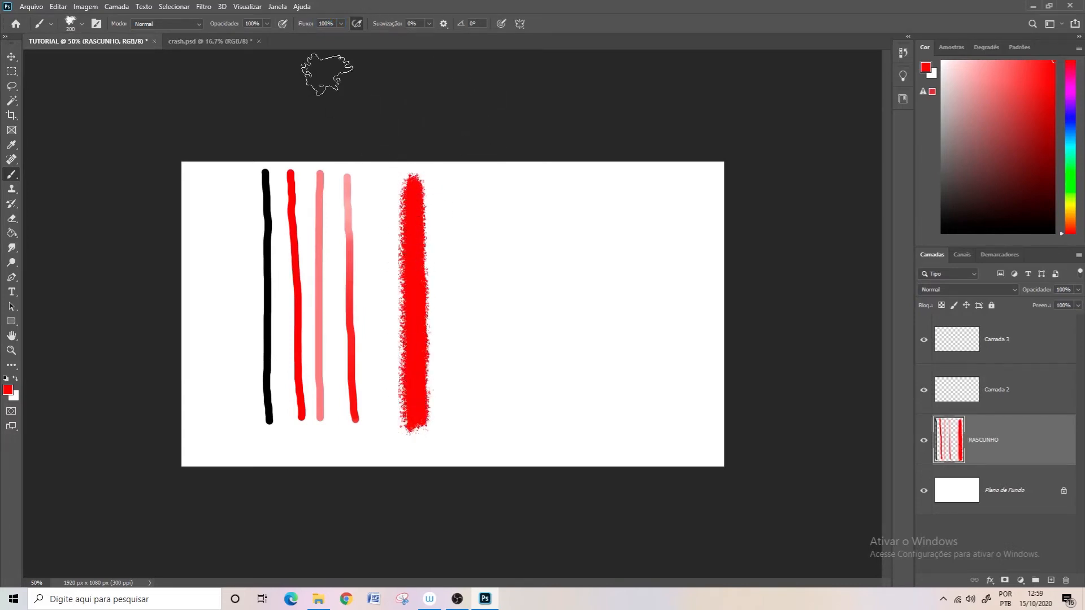
# Lower the brush flow to 11% and paint another charcoal stroke parallel to the previous one
pyautogui.click(306, 25)
pyautogui.moveTo(292, 39); pyautogui.dragTo(268, 84)
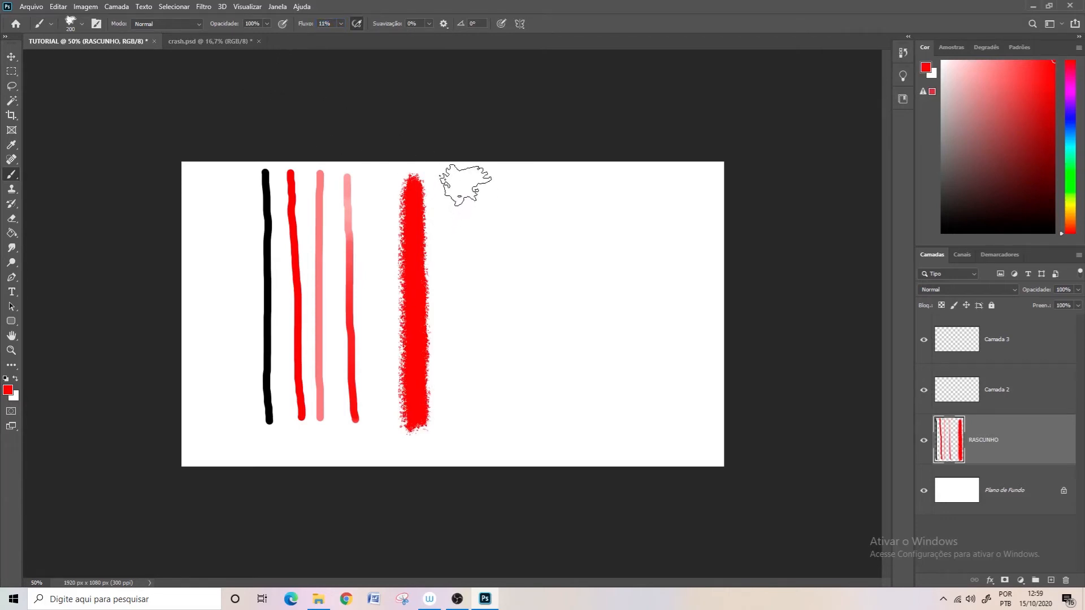
pyautogui.moveTo(468, 184); pyautogui.dragTo(462, 422)
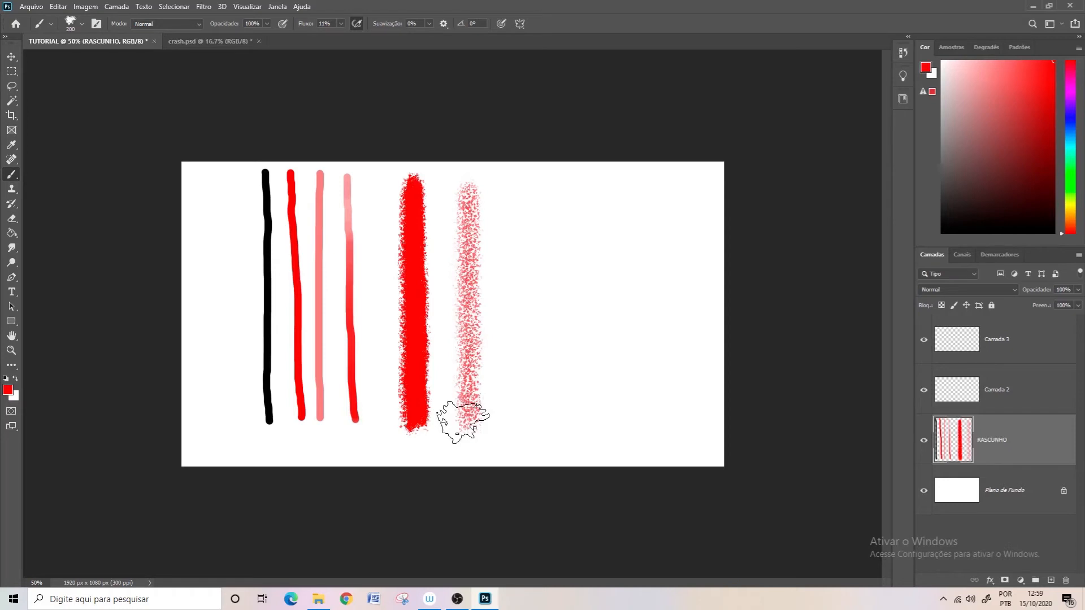
# Restore the brush flow to 100% and undo all the test strokes on the RASCUNHO layer
pyautogui.moveTo(305, 24); pyautogui.dragTo(667, 61)
pyautogui.hotkey('ctrl', 'z')
pyautogui.hotkey('ctrl', 'z')
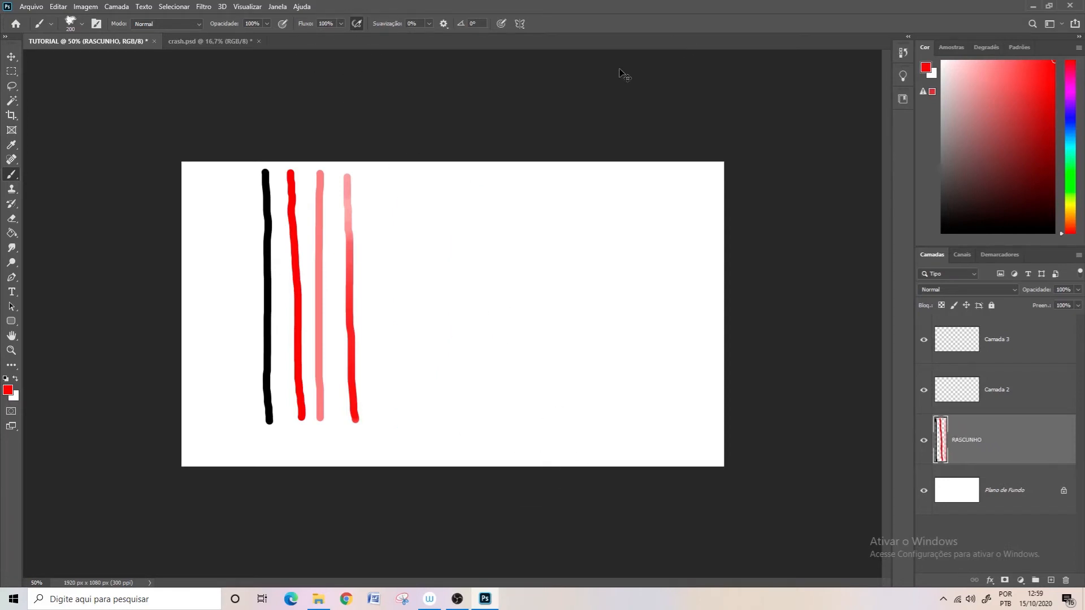
pyautogui.hotkey('ctrl', 'z')
pyautogui.hotkey('ctrl', 'z')
pyautogui.hotkey('ctrl', 'z')
pyautogui.hotkey('ctrl', 'z')
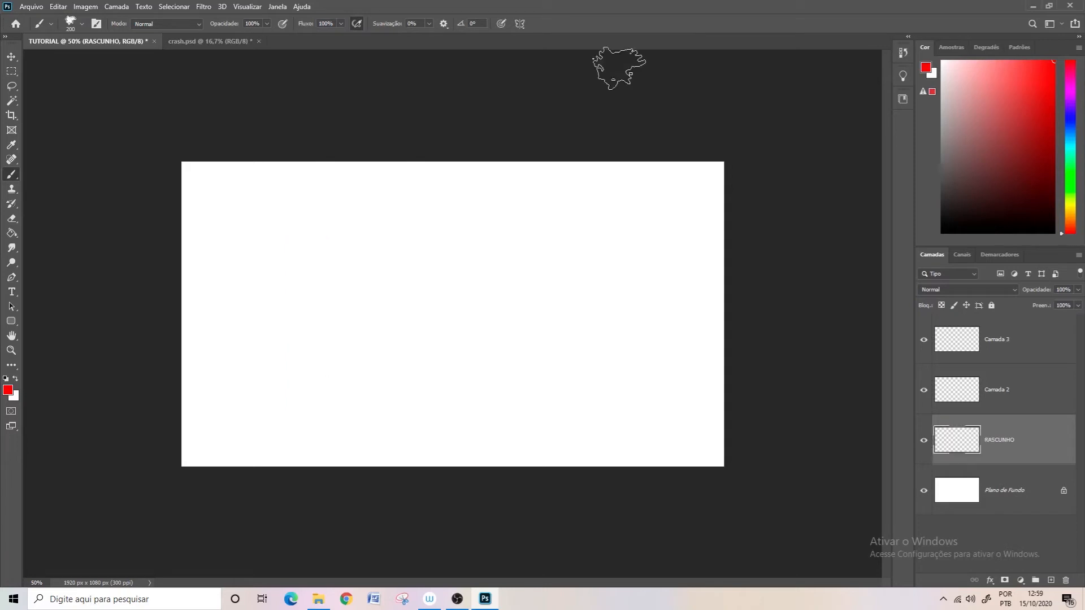
# Choose the hard round pressure-size brush preset and reduce its size to 100 px
pyautogui.click(81, 27)
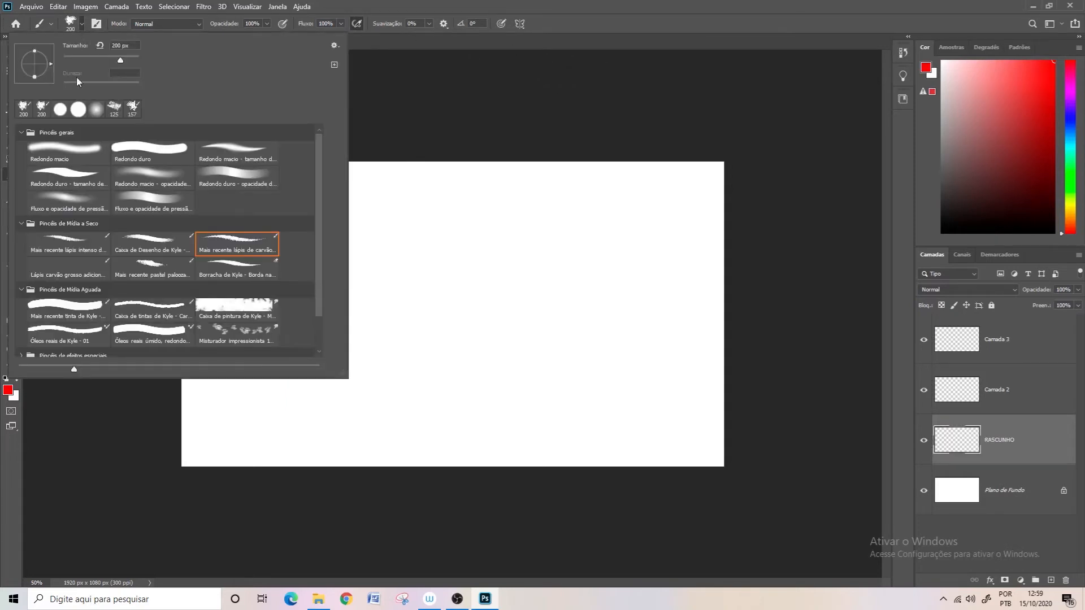
pyautogui.click(64, 185)
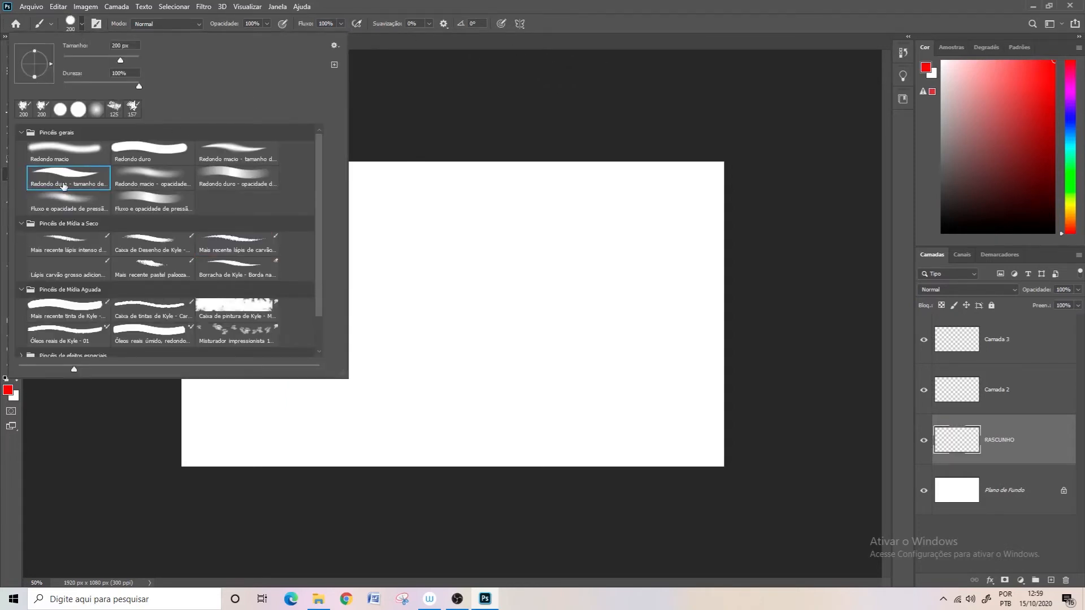
pyautogui.click(551, 24)
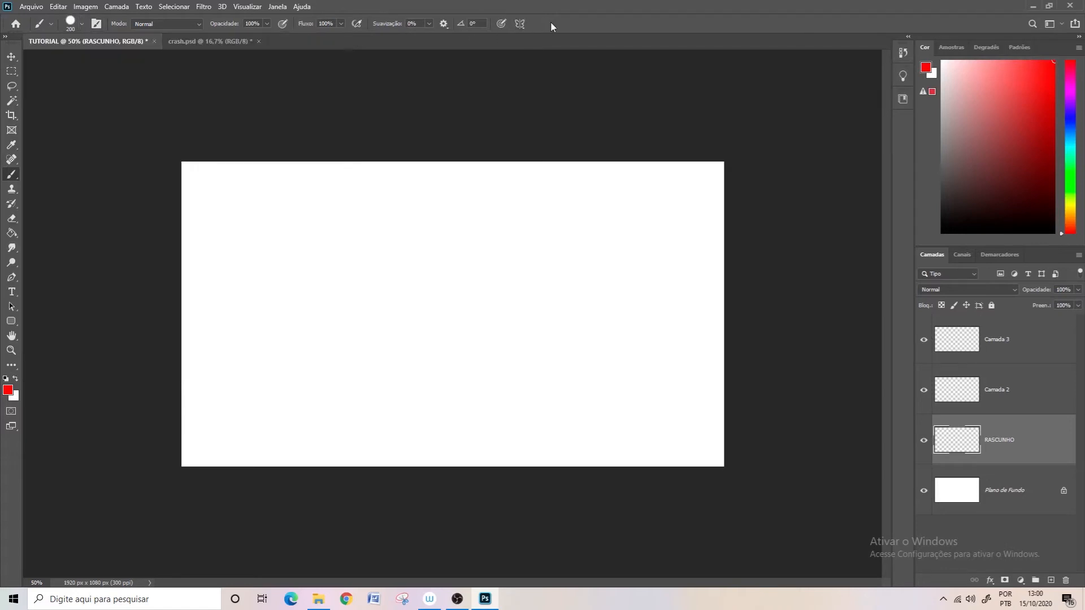
pyautogui.press('[')
pyautogui.press('[')
pyautogui.press('[')
pyautogui.press('[')
# Paint a red vertical stroke of varying width, check the minimum diameter in the brush's Shape Dynamics settings, and undo the stroke
pyautogui.moveTo(281, 211); pyautogui.dragTo(300, 406)
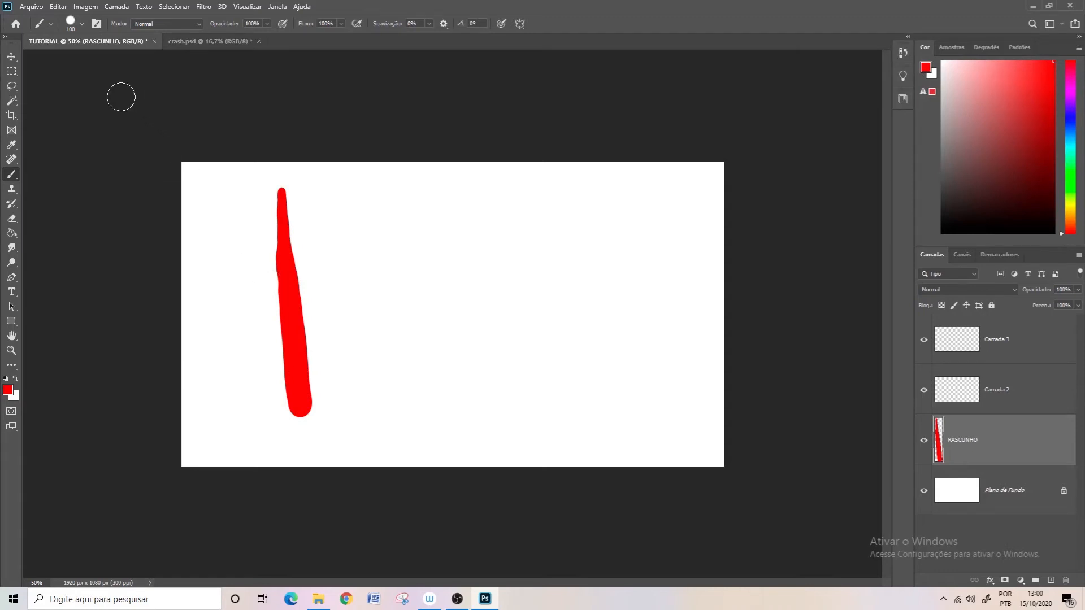
pyautogui.click(95, 24)
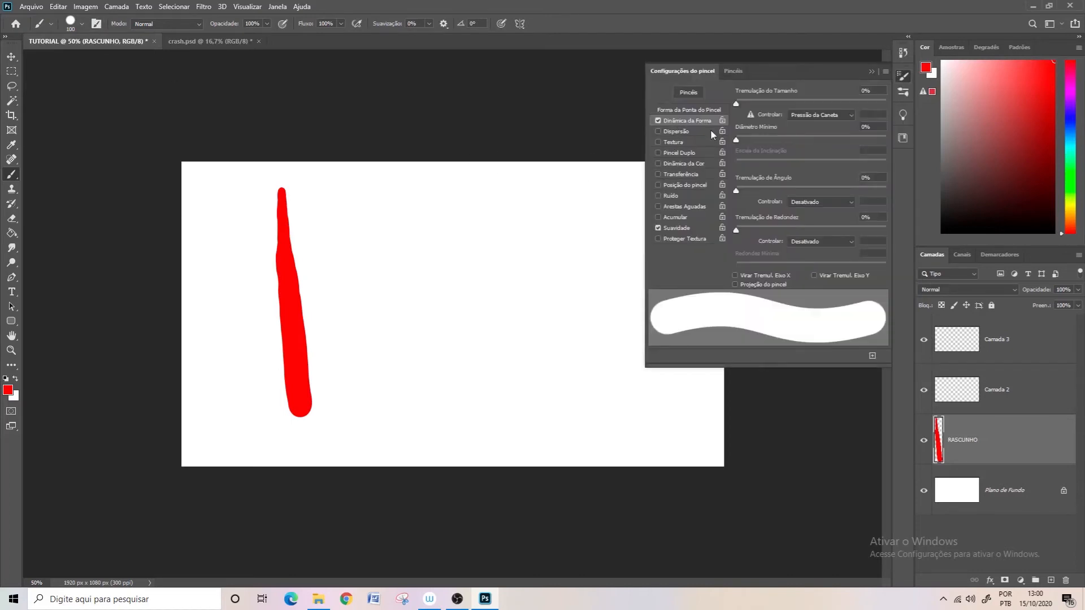
pyautogui.moveTo(736, 140)
pyautogui.mouseDown()
pyautogui.moveTo(796, 140)
pyautogui.moveTo(720, 145)
pyautogui.mouseUp()
pyautogui.click(872, 71)
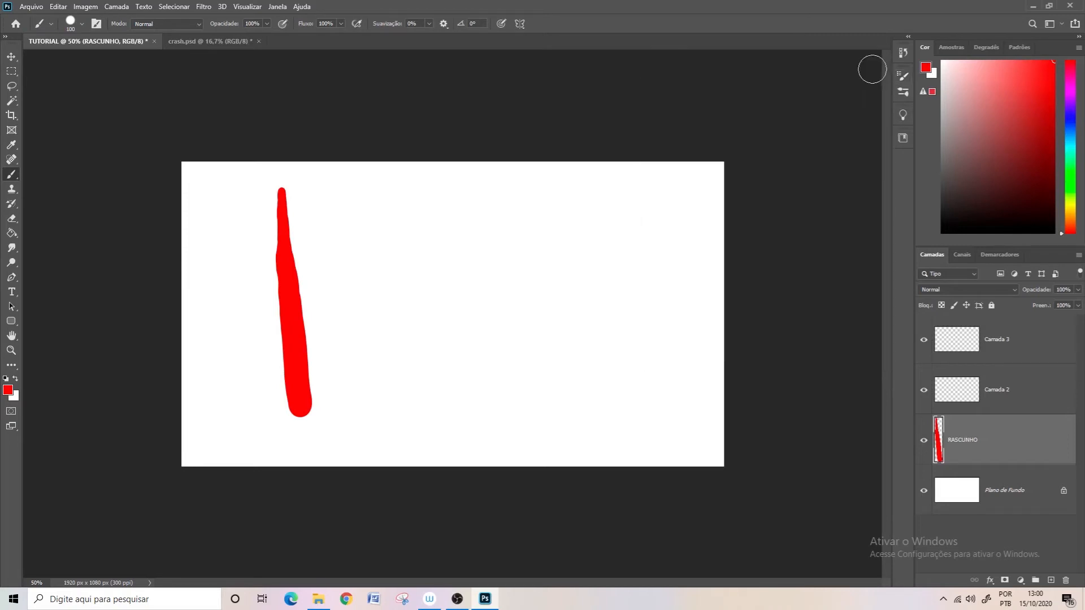
pyautogui.hotkey('ctrl', 'z')
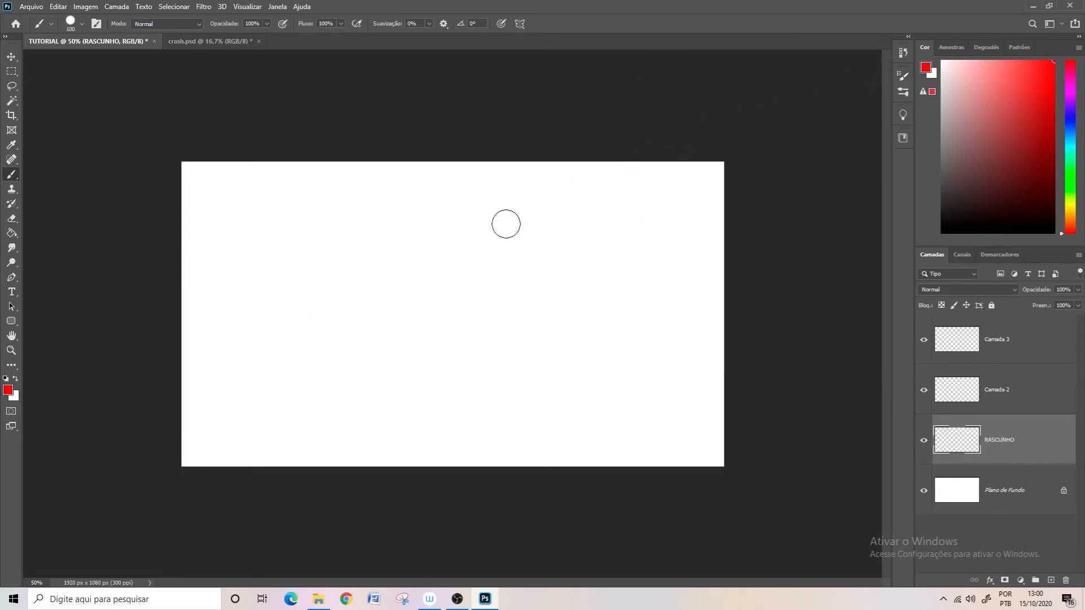
# Switch to the Eraser tool and back to the Brush tool
pyautogui.press('e')
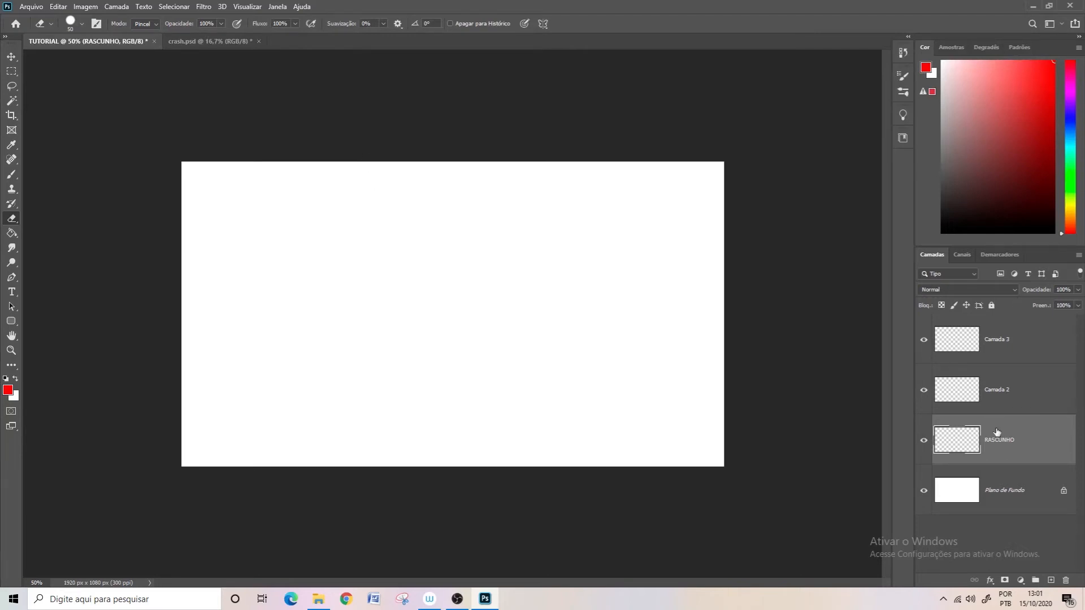
pyautogui.click(12, 173)
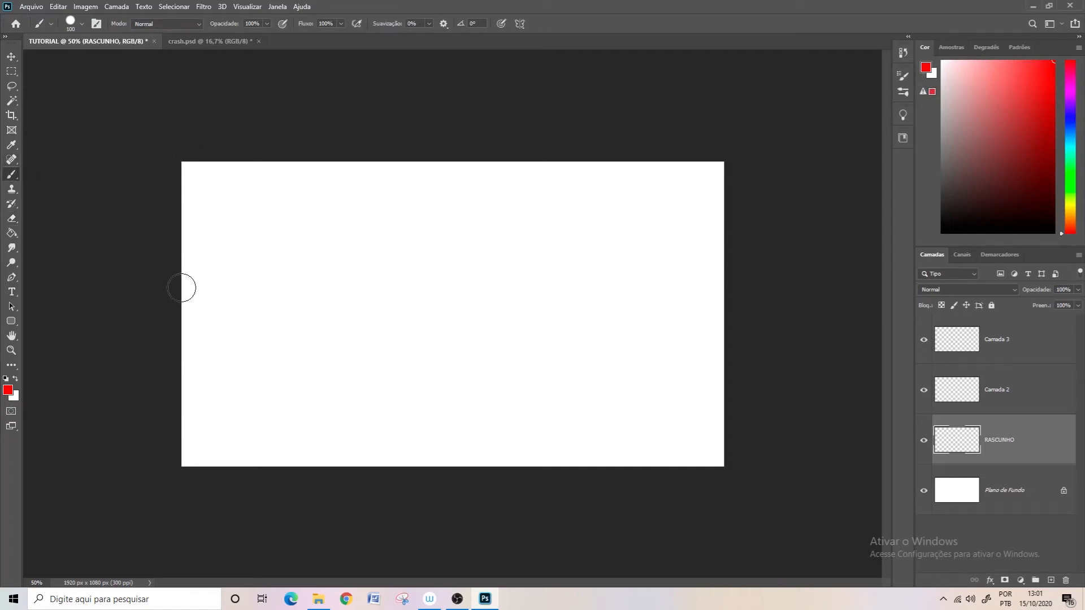
# Reduce the brush size to 15 px
pyautogui.press('[')
pyautogui.press('[')
pyautogui.press('[')
pyautogui.press('[')
pyautogui.press('[')
pyautogui.press('[')
pyautogui.press('[')
pyautogui.press('[')
pyautogui.press('[')
pyautogui.press('[')
pyautogui.press('[')
pyautogui.press('[')
# Test the brush smoothing at 43% with a long winding red stroke and undo the stroke
pyautogui.moveTo(381, 24); pyautogui.dragTo(400, 23)
pyautogui.moveTo(330, 188); pyautogui.dragTo(351, 172)
pyautogui.moveTo(309, 211)
pyautogui.mouseDown()
pyautogui.moveTo(268, 301)
pyautogui.moveTo(273, 354)
pyautogui.moveTo(305, 377)
pyautogui.moveTo(340, 352)
pyautogui.moveTo(353, 256)
pyautogui.moveTo(403, 213)
pyautogui.moveTo(427, 242)
pyautogui.moveTo(366, 338)
pyautogui.moveTo(364, 384)
pyautogui.moveTo(383, 388)
pyautogui.moveTo(434, 282)
pyautogui.mouseUp()
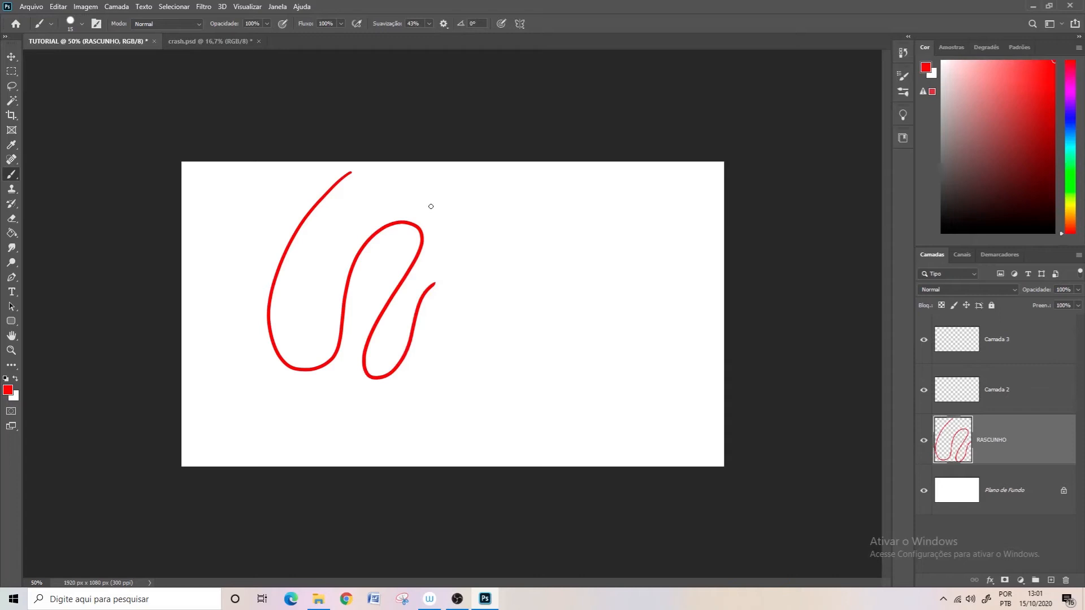
pyautogui.hotkey('ctrl', 'z')
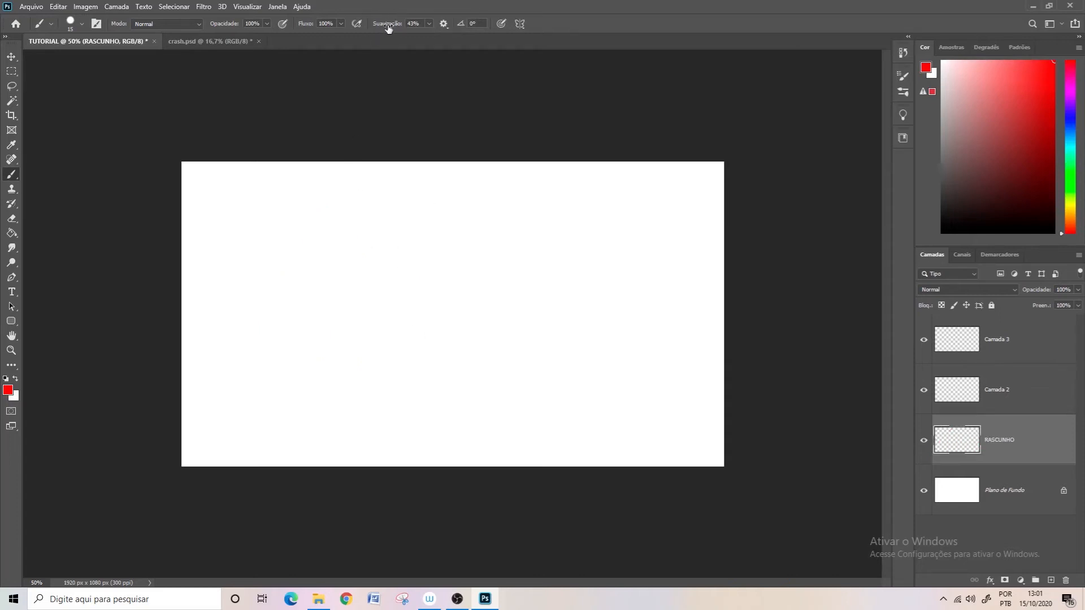
# Set the brush smoothing to 0% and paint two diagonal red lines across the canvas's upper-left corner
pyautogui.moveTo(388, 26); pyautogui.dragTo(326, 78)
pyautogui.moveTo(287, 146)
pyautogui.mouseDown()
pyautogui.moveTo(149, 304)
pyautogui.moveTo(171, 319)
pyautogui.moveTo(148, 341)
pyautogui.mouseUp()
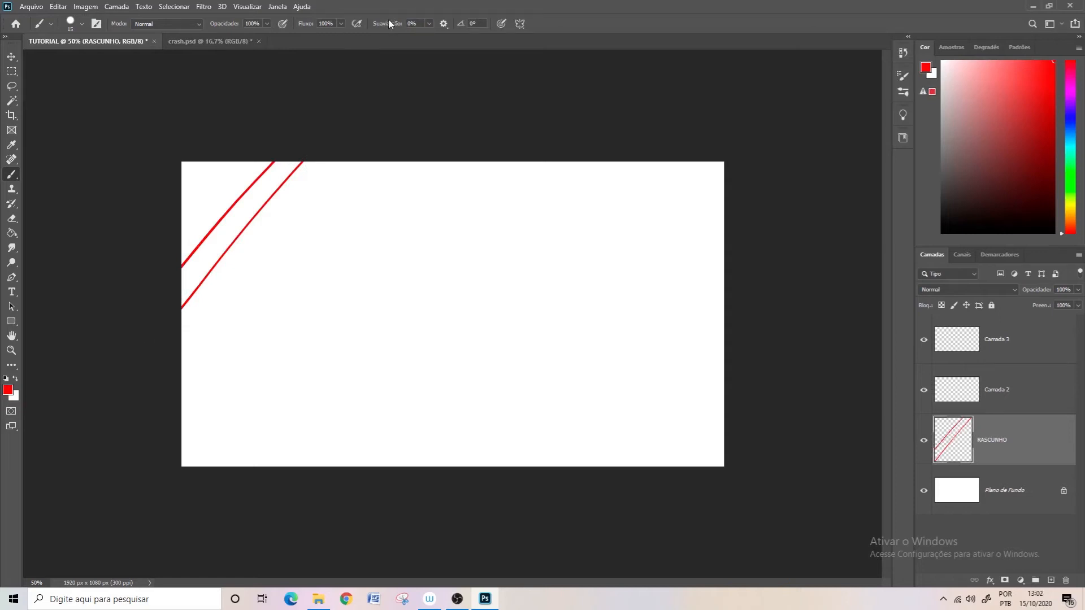
# Set the brush smoothing to 18% and draw a character's round head with the ear on its right side
pyautogui.moveTo(389, 21); pyautogui.dragTo(397, 24)
pyautogui.moveTo(442, 188)
pyautogui.mouseDown()
pyautogui.moveTo(369, 222)
pyautogui.moveTo(452, 310)
pyautogui.moveTo(481, 212)
pyautogui.moveTo(440, 187)
pyautogui.mouseUp()
pyautogui.moveTo(486, 228); pyautogui.dragTo(488, 264)
pyautogui.moveTo(490, 232); pyautogui.dragTo(493, 248)
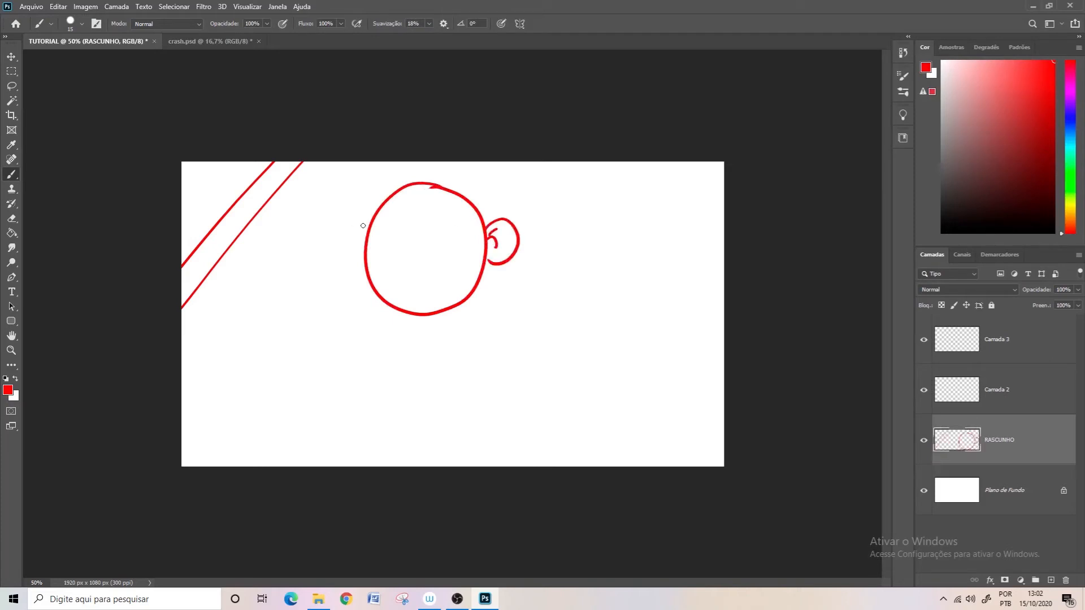
# Draw the other ear, dot eyes, nose, frowning mouth and angry eyebrows on the red head
pyautogui.moveTo(368, 224); pyautogui.dragTo(366, 261)
pyautogui.click(455, 234)
pyautogui.click(399, 235)
pyautogui.moveTo(409, 289); pyautogui.dragTo(441, 292)
pyautogui.moveTo(394, 217); pyautogui.dragTo(417, 232)
pyautogui.moveTo(465, 214)
pyautogui.mouseDown()
pyautogui.moveTo(445, 230)
pyautogui.moveTo(444, 264)
pyautogui.mouseUp()
# Draw the character's torso, short sleeves and arms below the head, closing the figure with a bottom line
pyautogui.moveTo(409, 315); pyautogui.dragTo(384, 421)
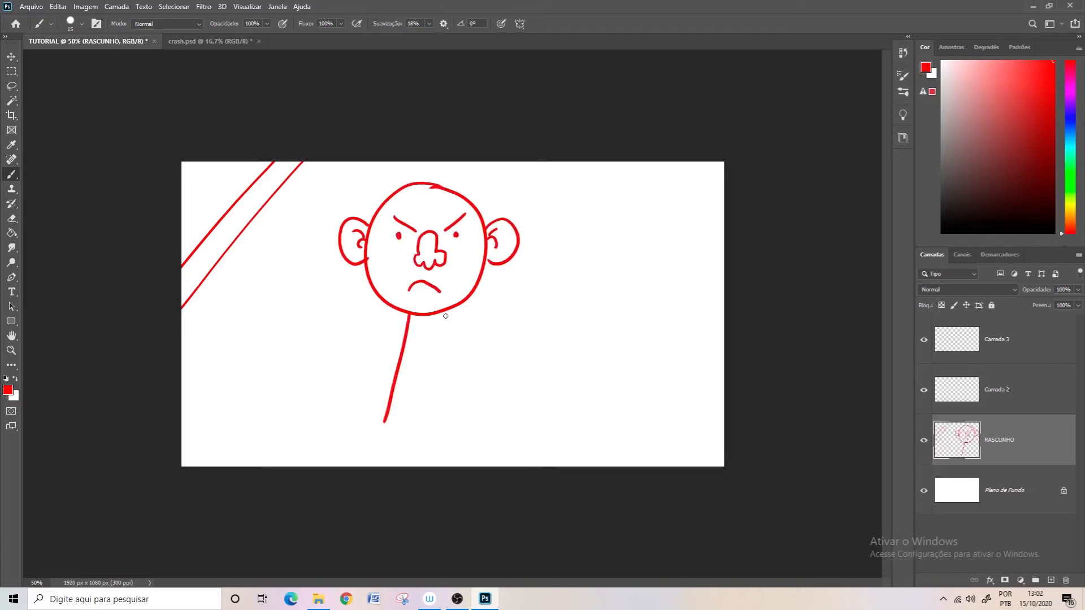
pyautogui.moveTo(446, 312); pyautogui.dragTo(468, 419)
pyautogui.moveTo(384, 421); pyautogui.dragTo(468, 418)
pyautogui.moveTo(446, 312); pyautogui.dragTo(455, 355)
pyautogui.moveTo(408, 315)
pyautogui.mouseDown()
pyautogui.moveTo(400, 355)
pyautogui.moveTo(355, 415)
pyautogui.mouseUp()
pyautogui.moveTo(468, 349); pyautogui.dragTo(501, 421)
pyautogui.moveTo(355, 415); pyautogui.dragTo(500, 419)
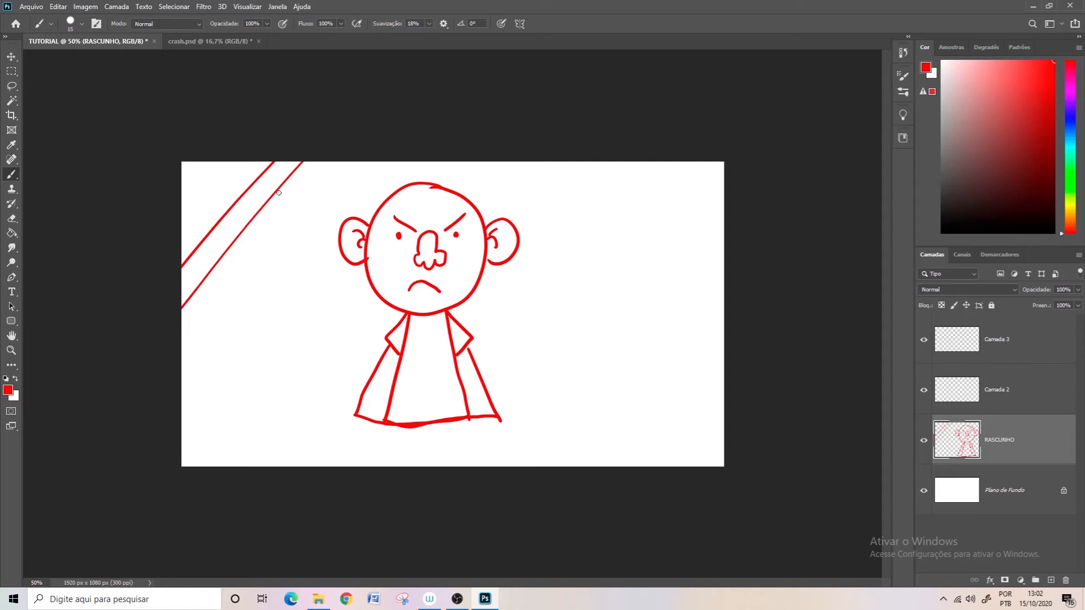
# Erase the two diagonal red lines in the canvas's upper-left corner
pyautogui.press('e')
pyautogui.moveTo(310, 149)
pyautogui.mouseDown()
pyautogui.moveTo(161, 334)
pyautogui.moveTo(186, 271)
pyautogui.moveTo(284, 147)
pyautogui.mouseUp()
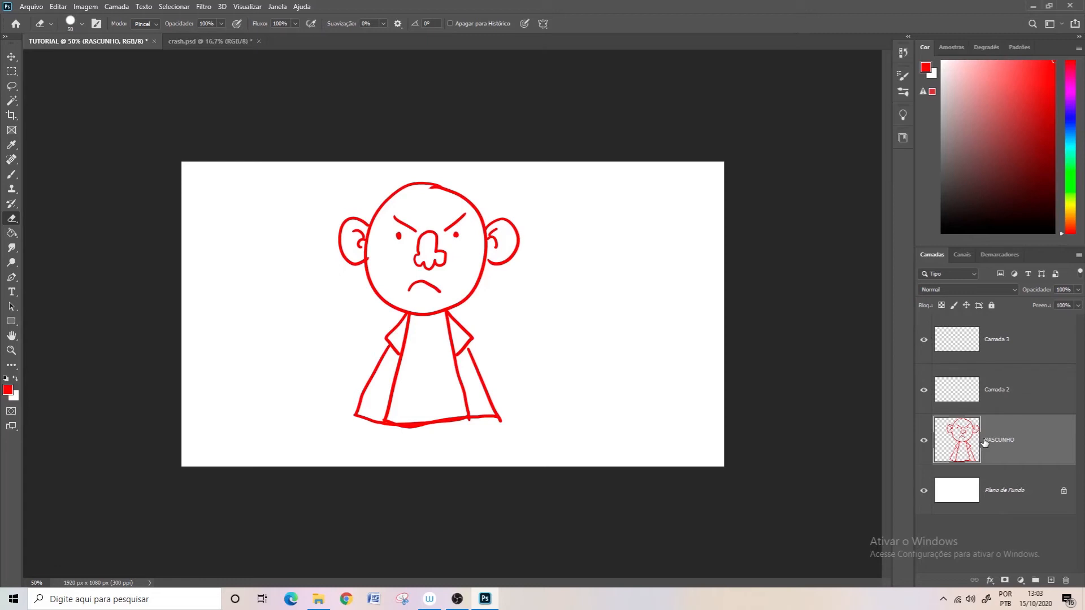
# Try erasing across the character and deleting the RASCUNHO layer, undoing each change
pyautogui.moveTo(486, 208)
pyautogui.mouseDown()
pyautogui.moveTo(409, 257)
pyautogui.moveTo(375, 311)
pyautogui.moveTo(387, 337)
pyautogui.moveTo(442, 346)
pyautogui.mouseUp()
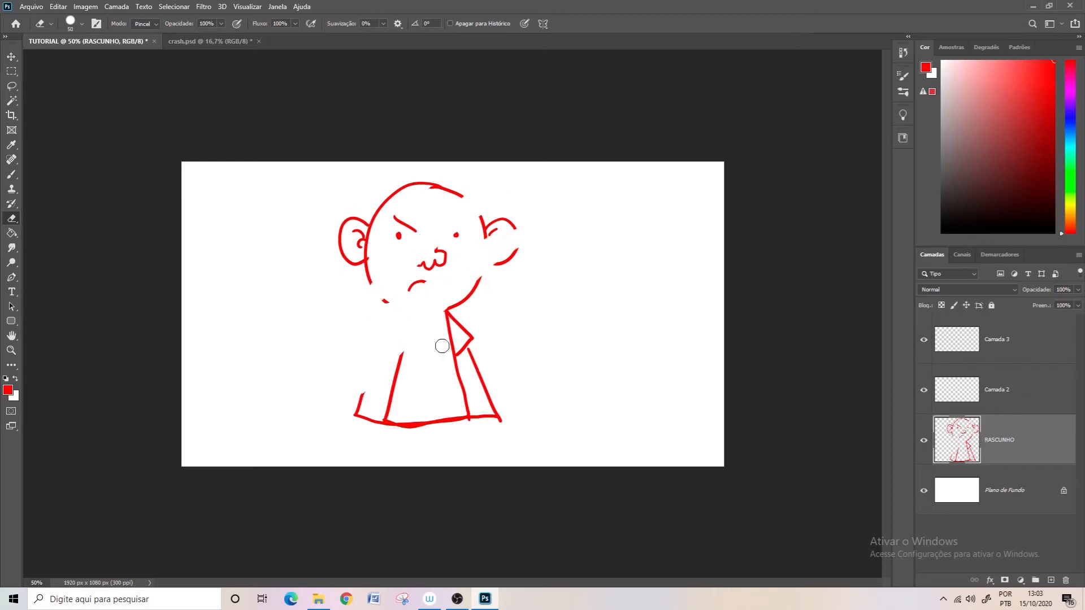
pyautogui.hotkey('ctrl', 'z')
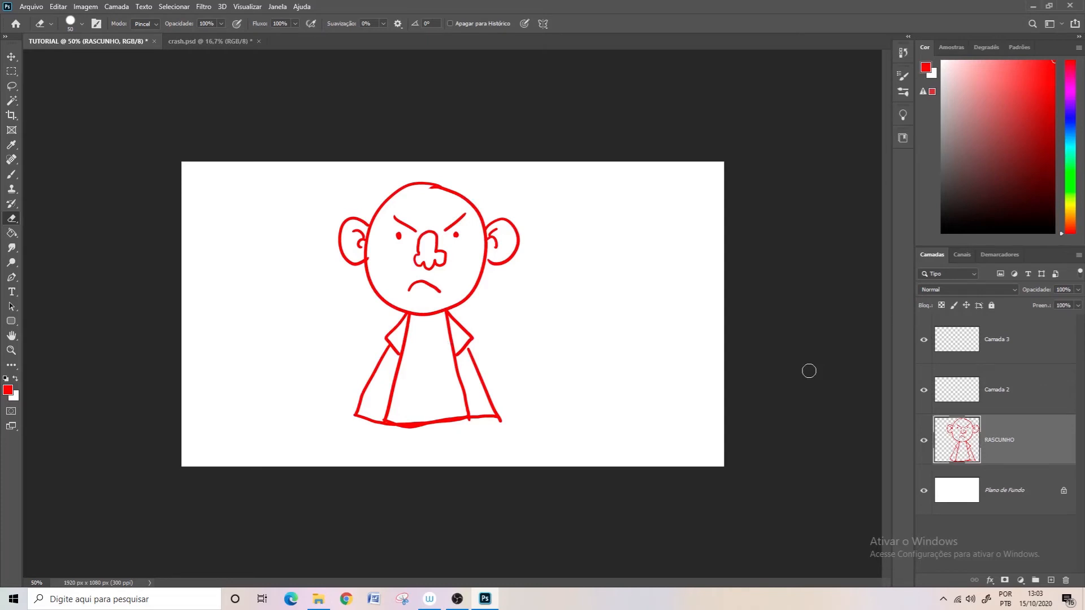
pyautogui.moveTo(1001, 446); pyautogui.dragTo(1066, 583)
pyautogui.press('Delete')
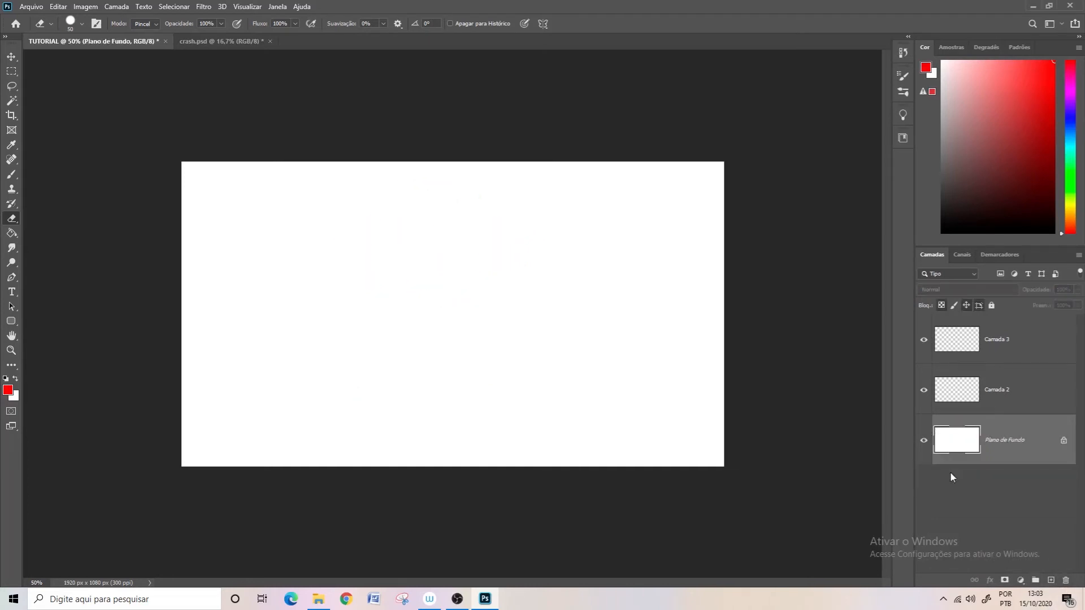
pyautogui.hotkey('ctrl', 'z')
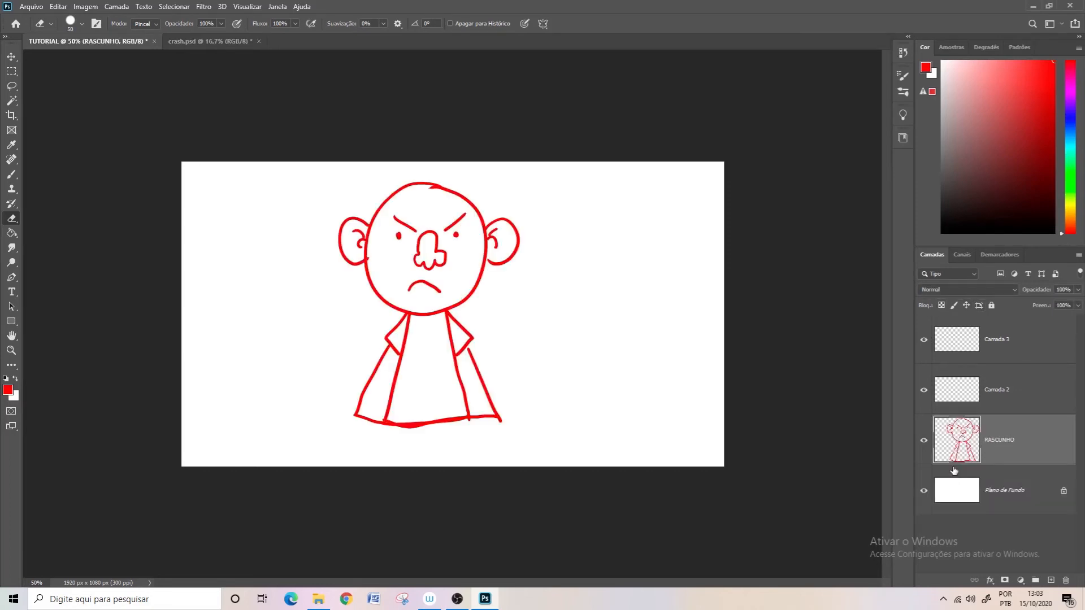
# Hide and show the RASCUNHO layer twice to demonstrate layer visibility
pyautogui.click(925, 444)
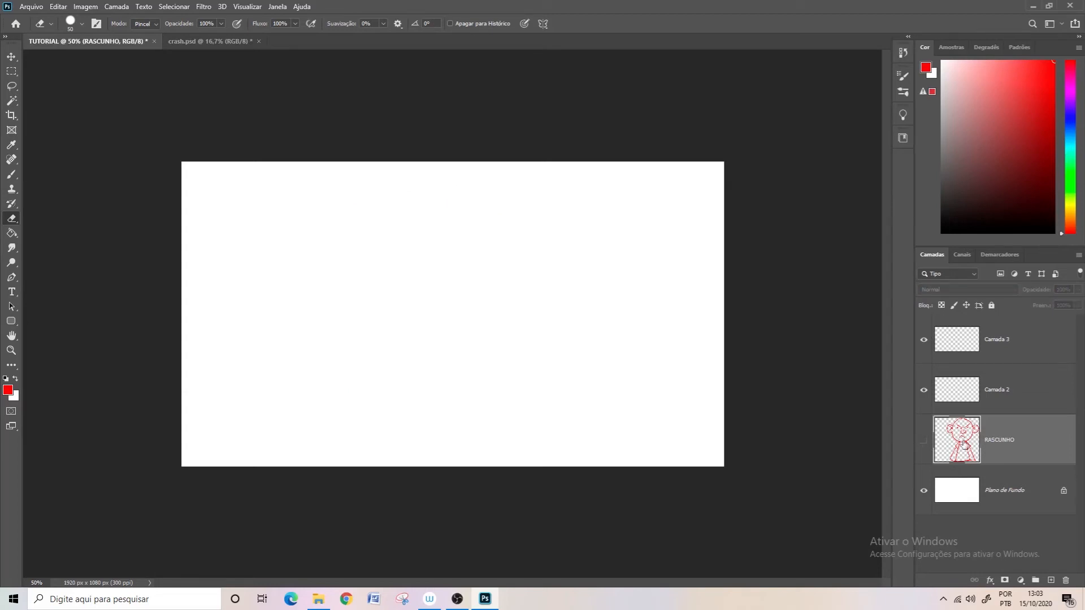
pyautogui.click(925, 444)
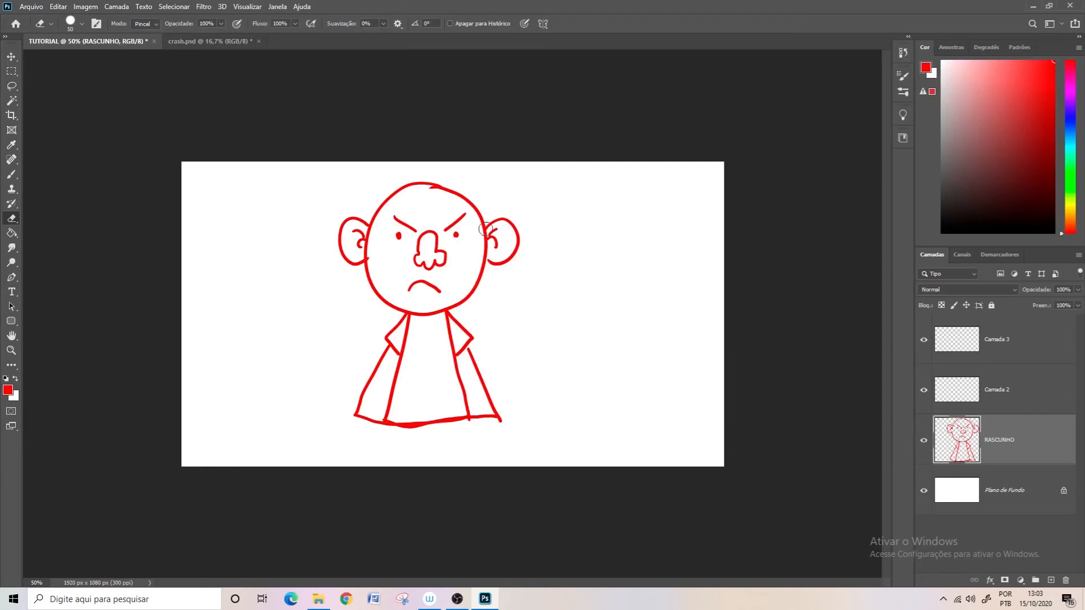
pyautogui.click(924, 447)
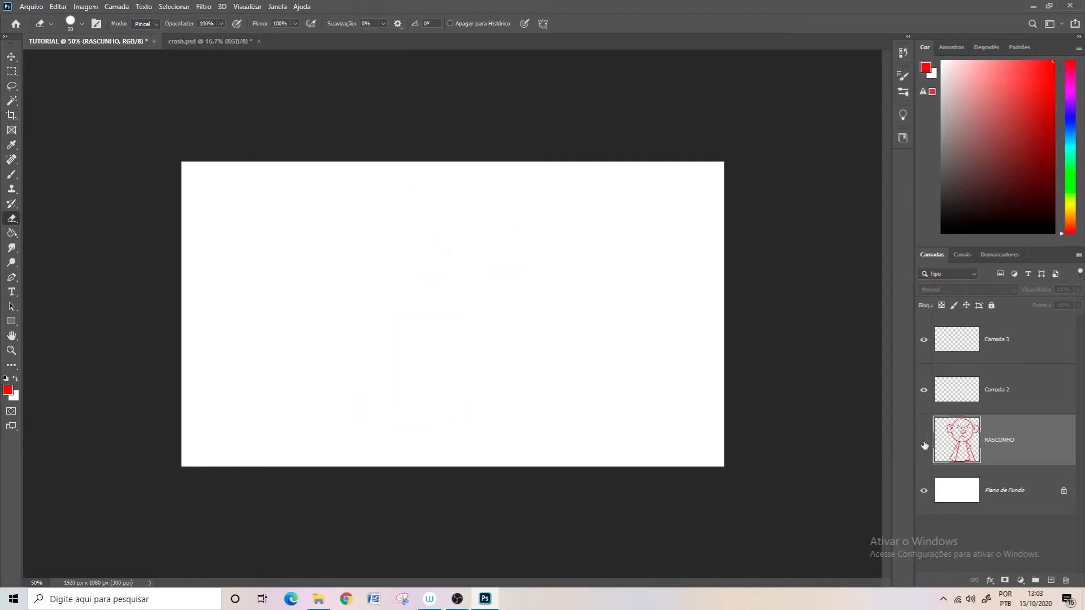
pyautogui.click(924, 446)
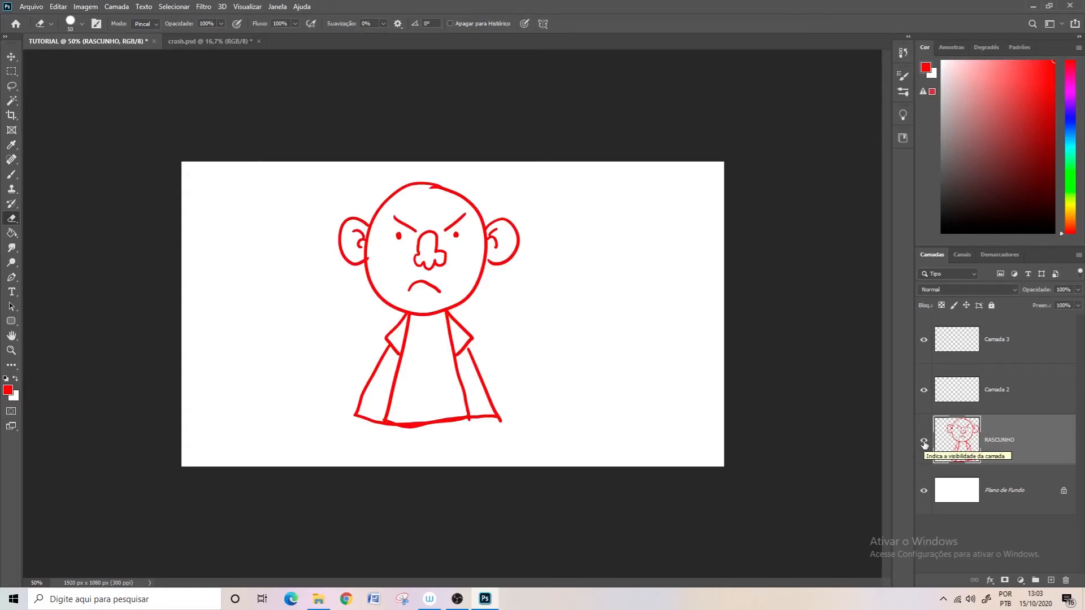
# Rename the Camada 2 layer as pintura
pyautogui.click(1013, 406)
pyautogui.doubleClick(996, 389)
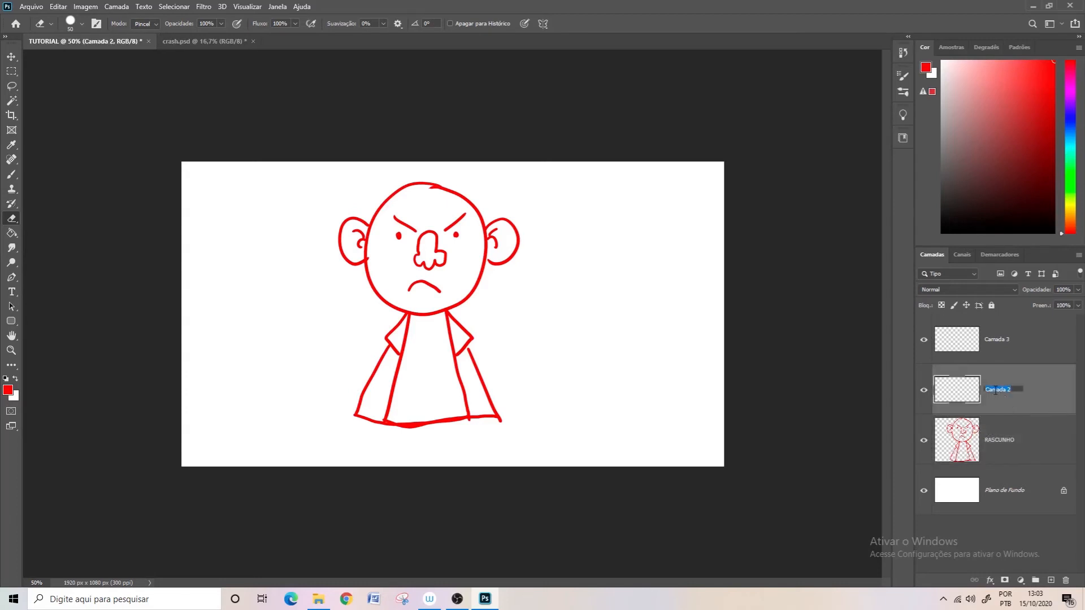
pyautogui.write('pintura')
pyautogui.click(1015, 523)
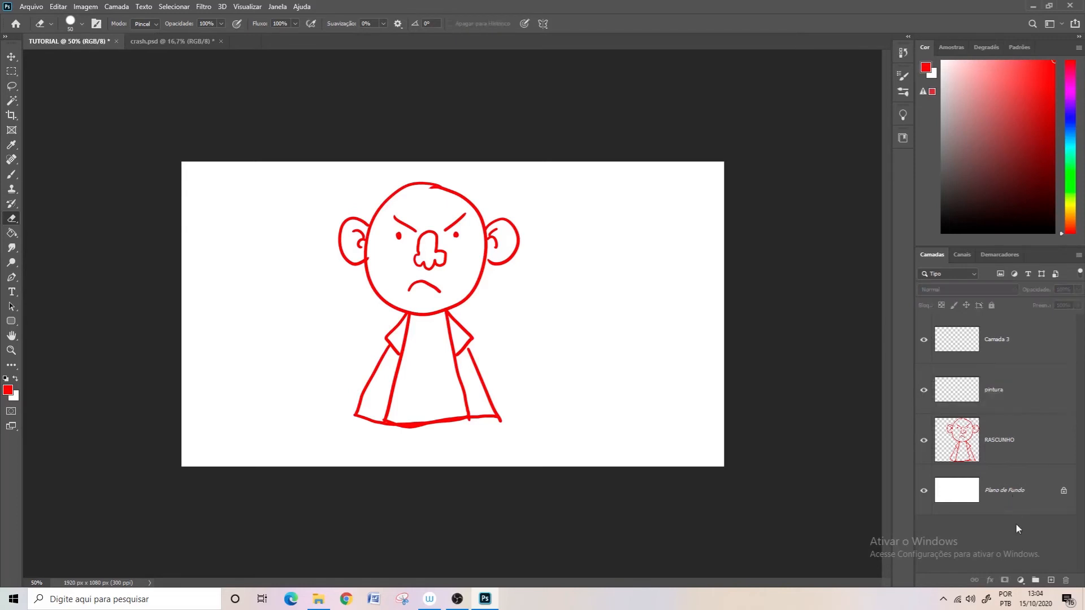
# Switch to the Brush tool and move the pintura layer below RASCUNHO
pyautogui.click(996, 395)
pyautogui.press('b')
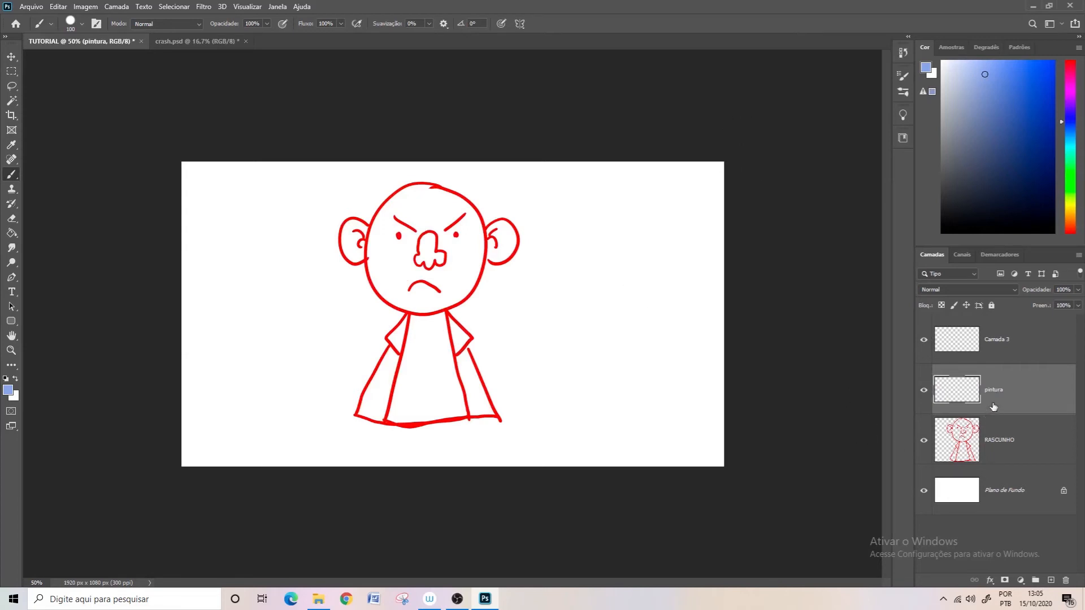
pyautogui.moveTo(994, 400); pyautogui.dragTo(997, 461)
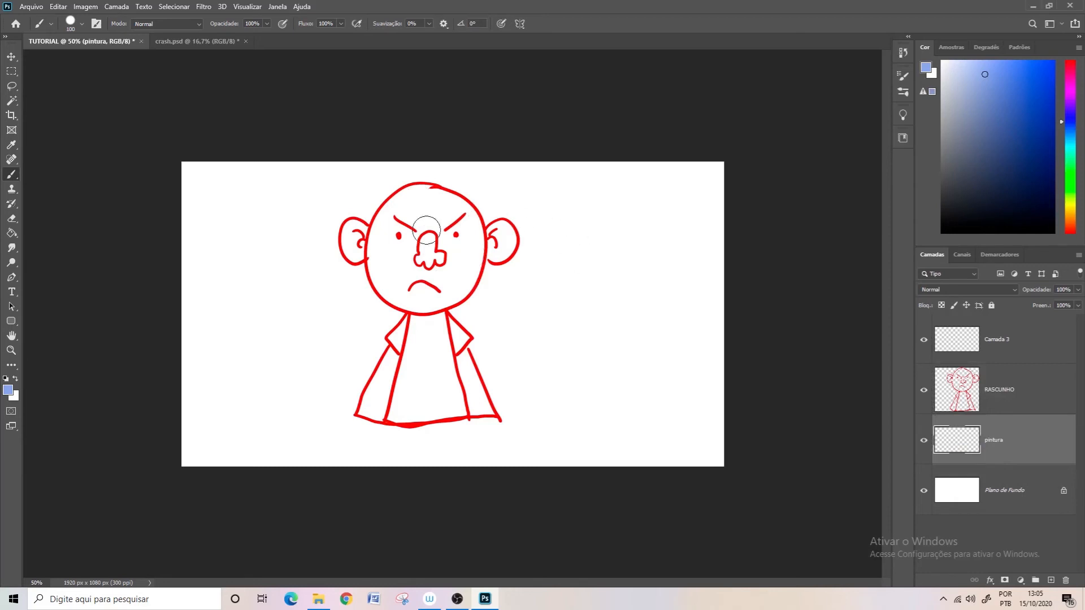
# Paint a light blue test patch over the face on the pintura layer and undo it
pyautogui.moveTo(455, 200)
pyautogui.mouseDown()
pyautogui.moveTo(437, 214)
pyautogui.moveTo(446, 252)
pyautogui.moveTo(426, 270)
pyautogui.moveTo(448, 258)
pyautogui.moveTo(441, 240)
pyautogui.moveTo(454, 271)
pyautogui.moveTo(423, 288)
pyautogui.moveTo(388, 269)
pyautogui.moveTo(438, 283)
pyautogui.mouseUp()
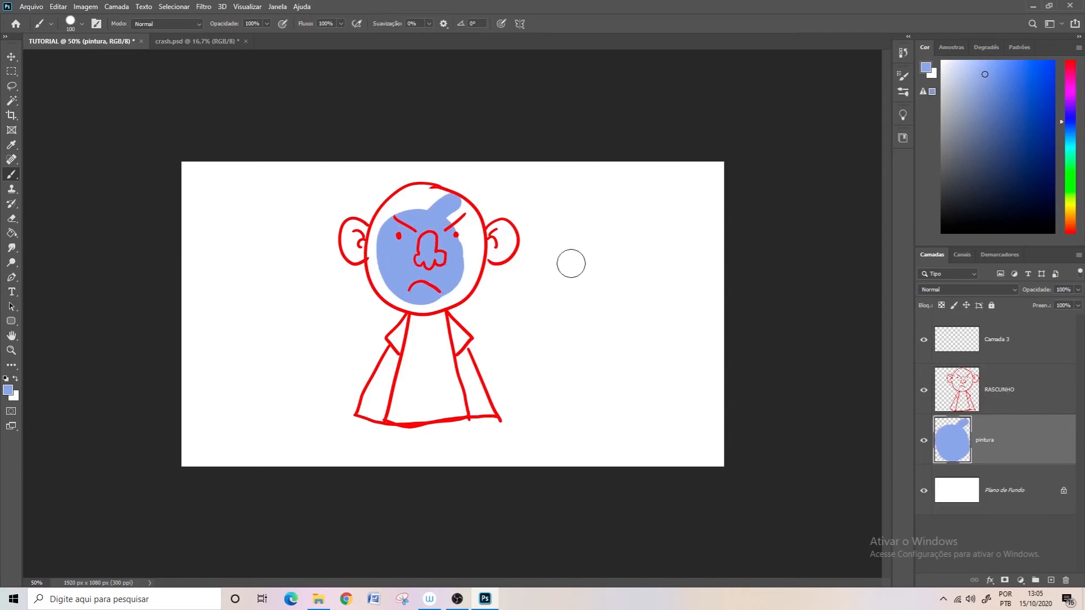
pyautogui.moveTo(1010, 452)
pyautogui.mouseDown()
pyautogui.moveTo(996, 370)
pyautogui.moveTo(1016, 435)
pyautogui.moveTo(1009, 454)
pyautogui.mouseUp()
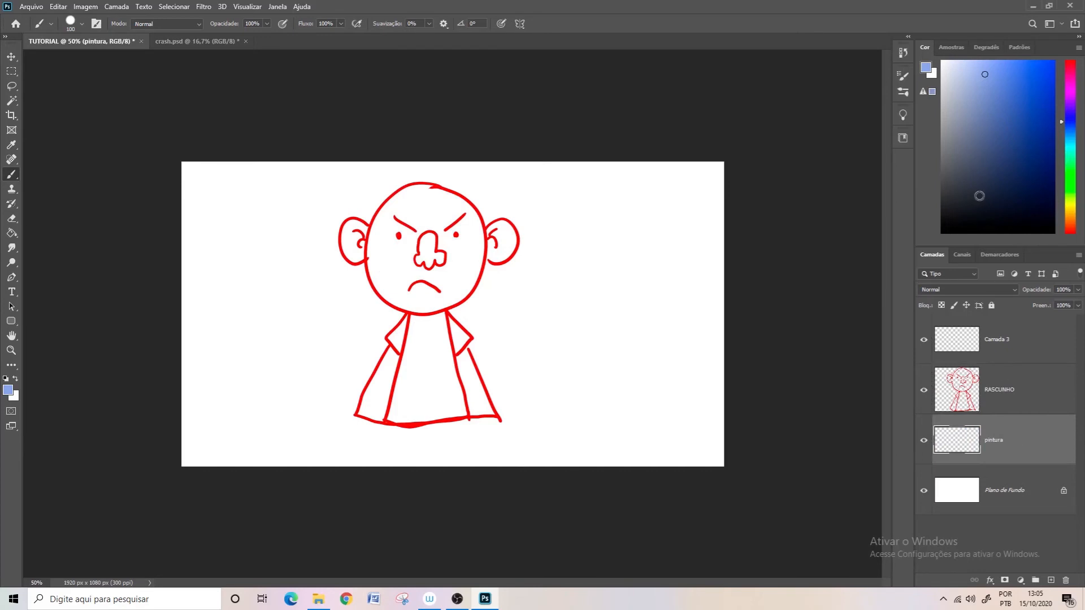
# Choose a light yellow skin colour, enlarge the brush and paint the head on the pintura layer
pyautogui.click(1069, 210)
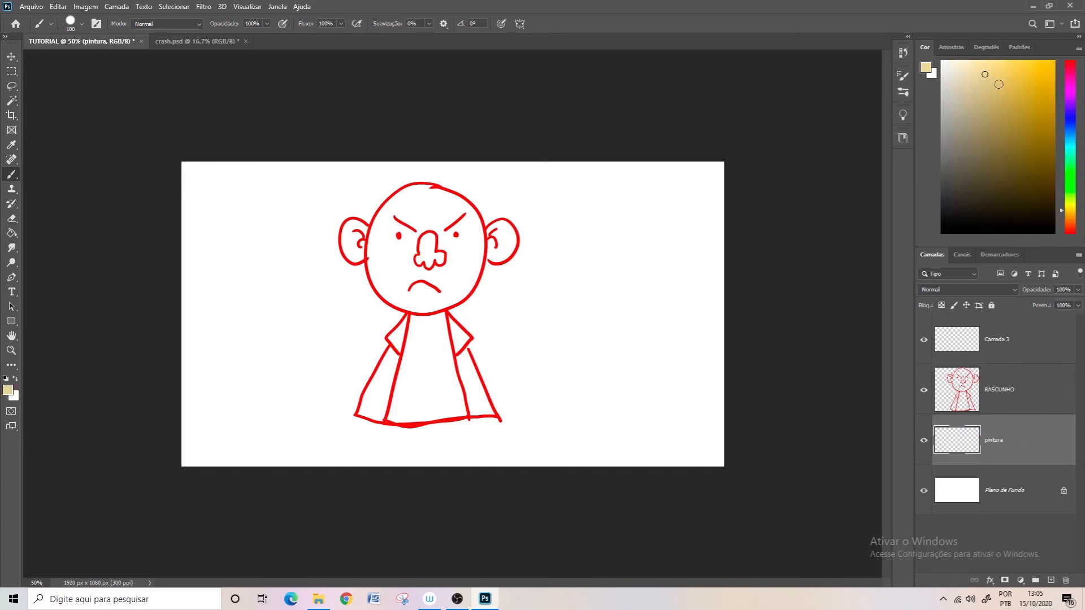
pyautogui.press(']')
pyautogui.press(']')
pyautogui.press(']')
pyautogui.moveTo(387, 249)
pyautogui.mouseDown()
pyautogui.moveTo(431, 201)
pyautogui.moveTo(412, 289)
pyautogui.moveTo(392, 275)
pyautogui.mouseUp()
# Reduce the brush size and paint both ears in the light yellow skin colour
pyautogui.press('[')
pyautogui.press('[')
pyautogui.press('[')
pyautogui.moveTo(500, 241); pyautogui.dragTo(508, 241)
pyautogui.moveTo(363, 232); pyautogui.dragTo(355, 246)
# Reduce the brush to 80 px and fill both arms with the light yellow skin colour
pyautogui.press('[')
pyautogui.press('[')
pyautogui.moveTo(390, 361); pyautogui.dragTo(364, 415)
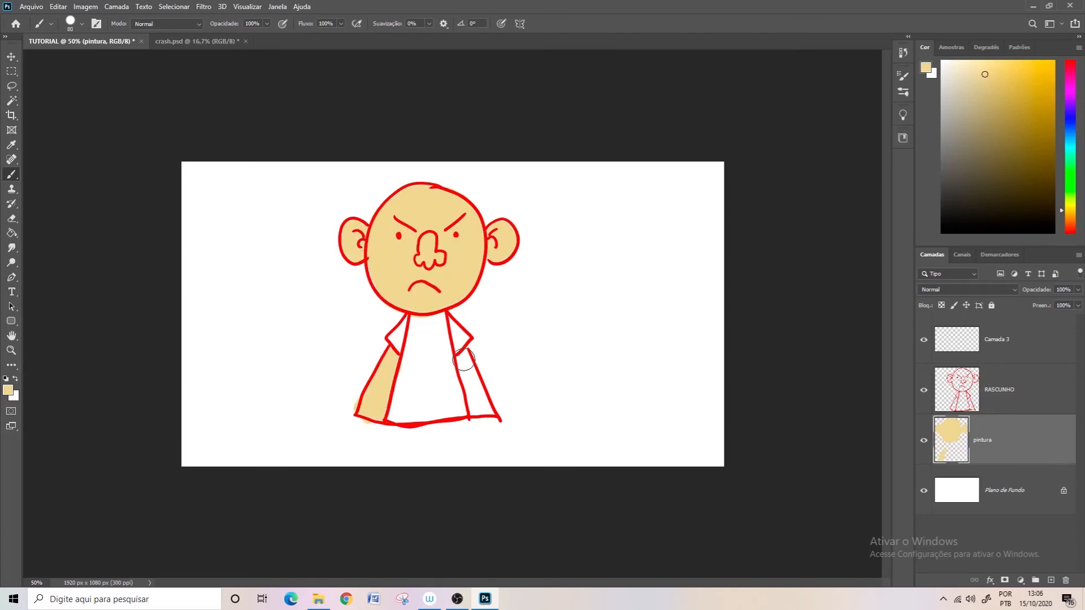
pyautogui.moveTo(477, 415); pyautogui.dragTo(470, 346)
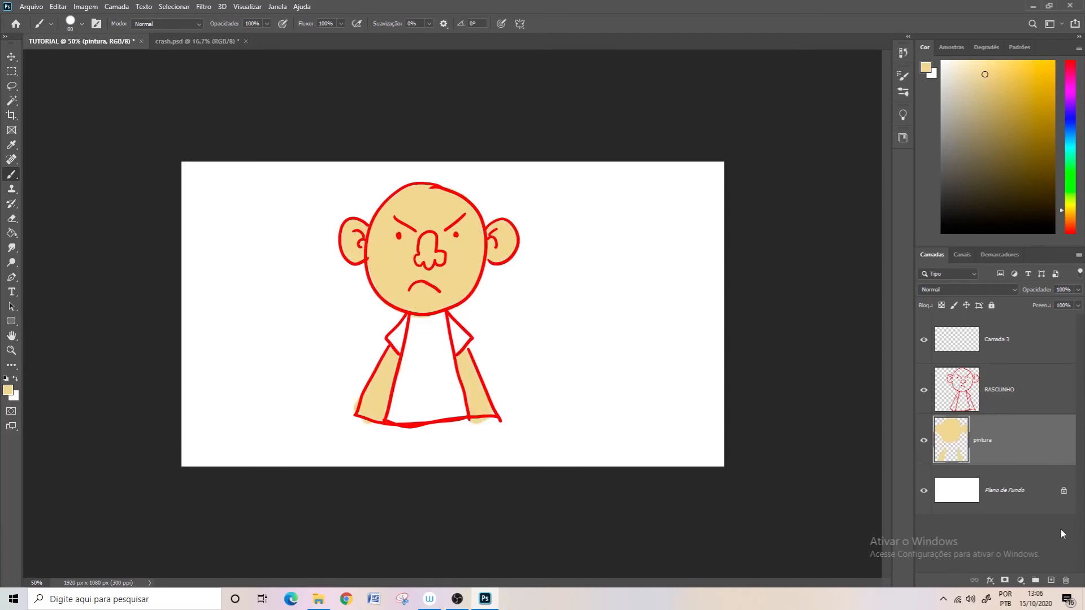
# Add a new layer above pintura and paint the shirt's torso light green
pyautogui.click(1051, 580)
pyautogui.click(1069, 178)
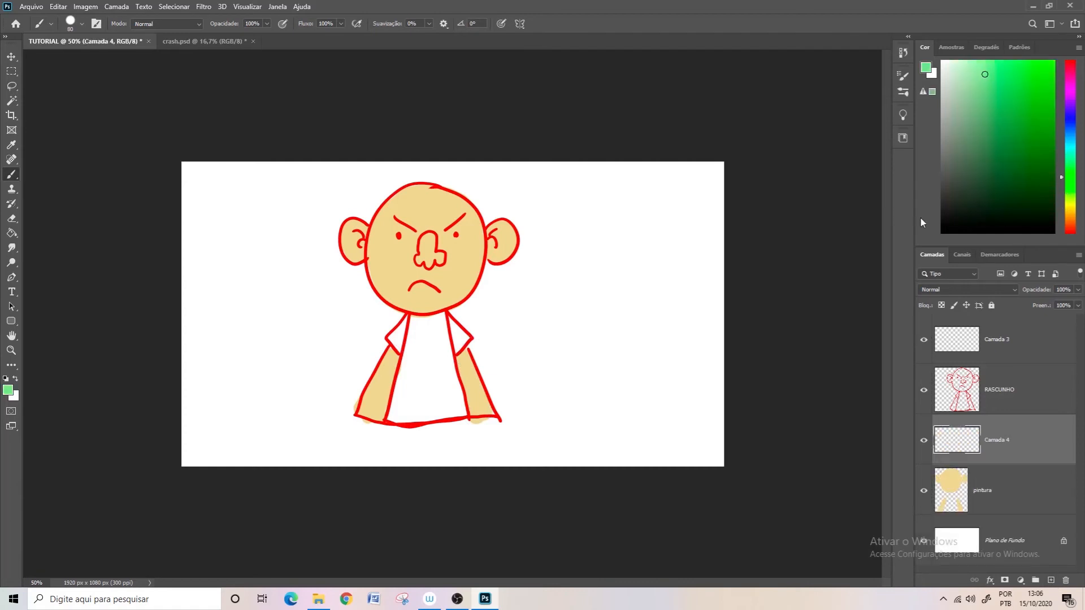
pyautogui.moveTo(416, 319); pyautogui.dragTo(398, 417)
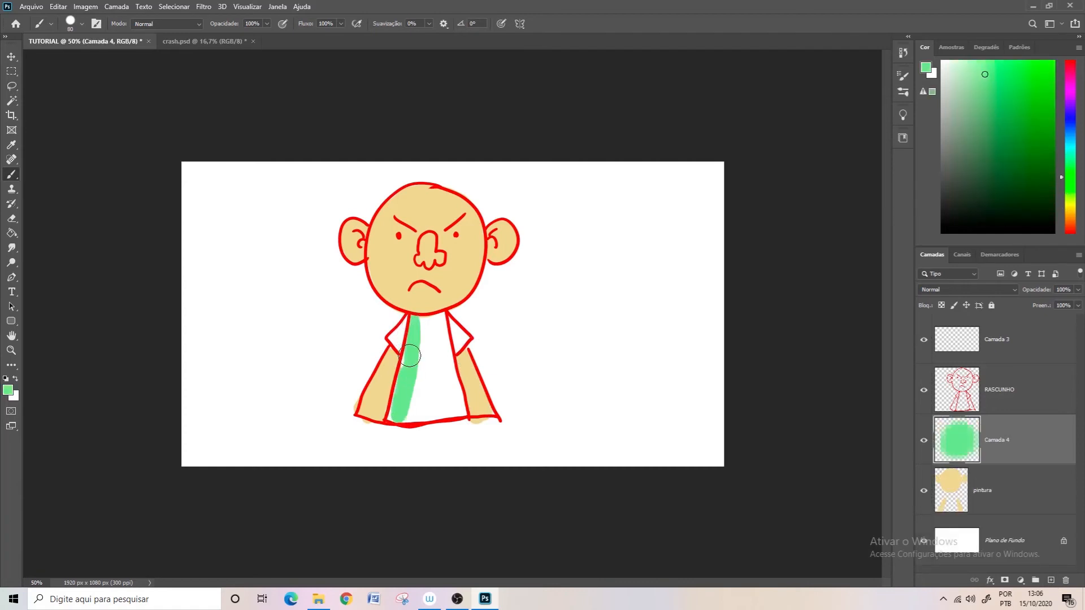
pyautogui.moveTo(409, 355)
pyautogui.mouseDown()
pyautogui.moveTo(399, 414)
pyautogui.moveTo(458, 403)
pyautogui.moveTo(440, 321)
pyautogui.moveTo(419, 321)
pyautogui.moveTo(412, 407)
pyautogui.moveTo(432, 330)
pyautogui.moveTo(435, 385)
pyautogui.mouseUp()
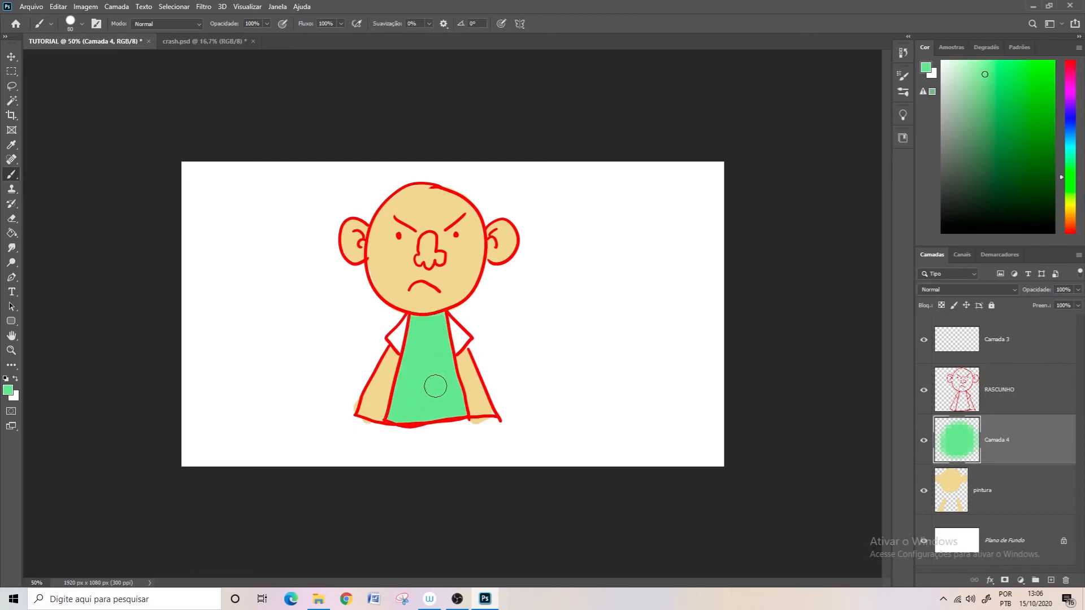
# Choose a light cyan colour, add a layer above the green shirt and paint both sleeves on it
pyautogui.click(1067, 146)
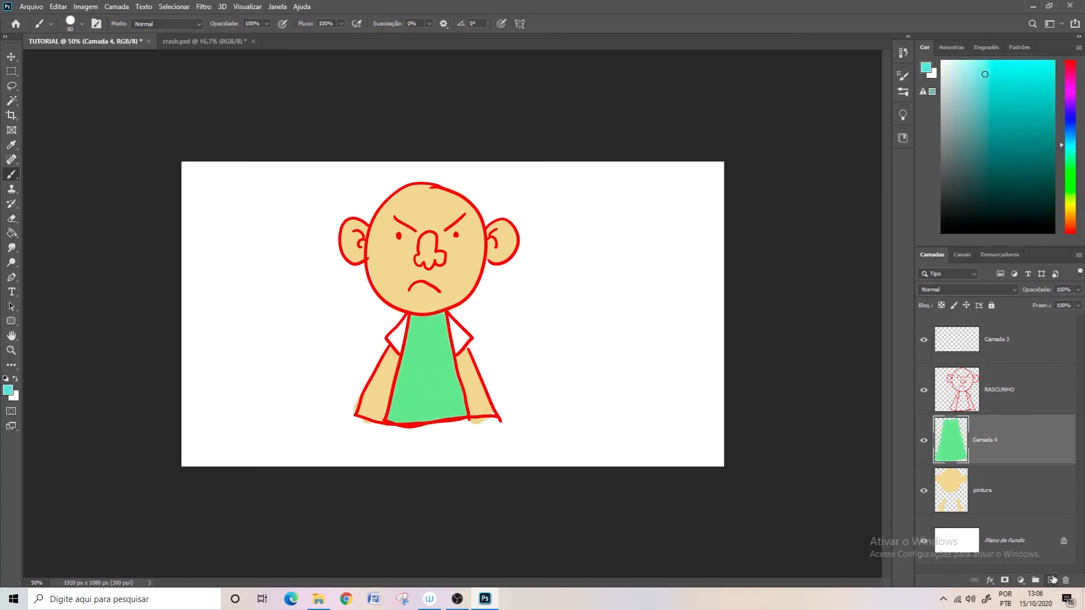
pyautogui.click(1050, 580)
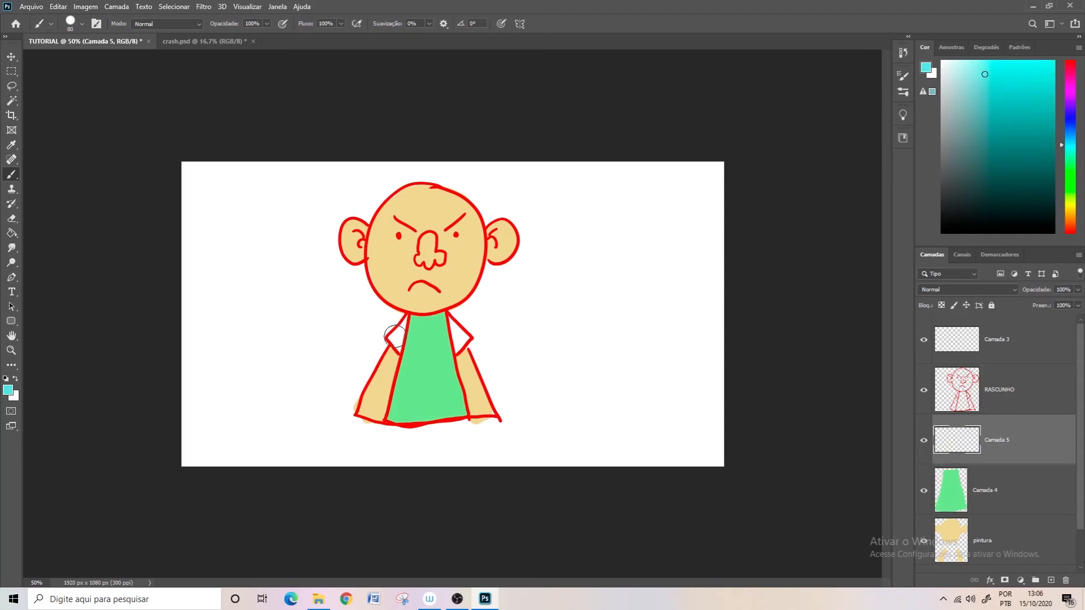
pyautogui.moveTo(404, 315)
pyautogui.mouseDown()
pyautogui.moveTo(393, 336)
pyautogui.moveTo(400, 323)
pyautogui.moveTo(456, 327)
pyautogui.mouseUp()
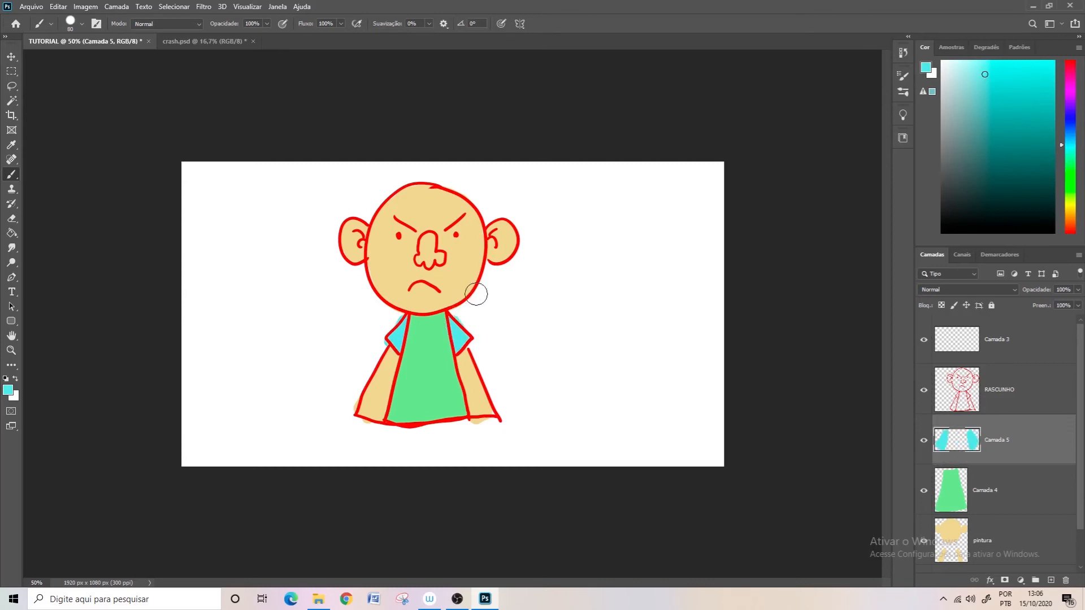
# Rename the pintura layer as PELE and the green shirt layer as CAMISA
pyautogui.scroll(-1, 982, 488)
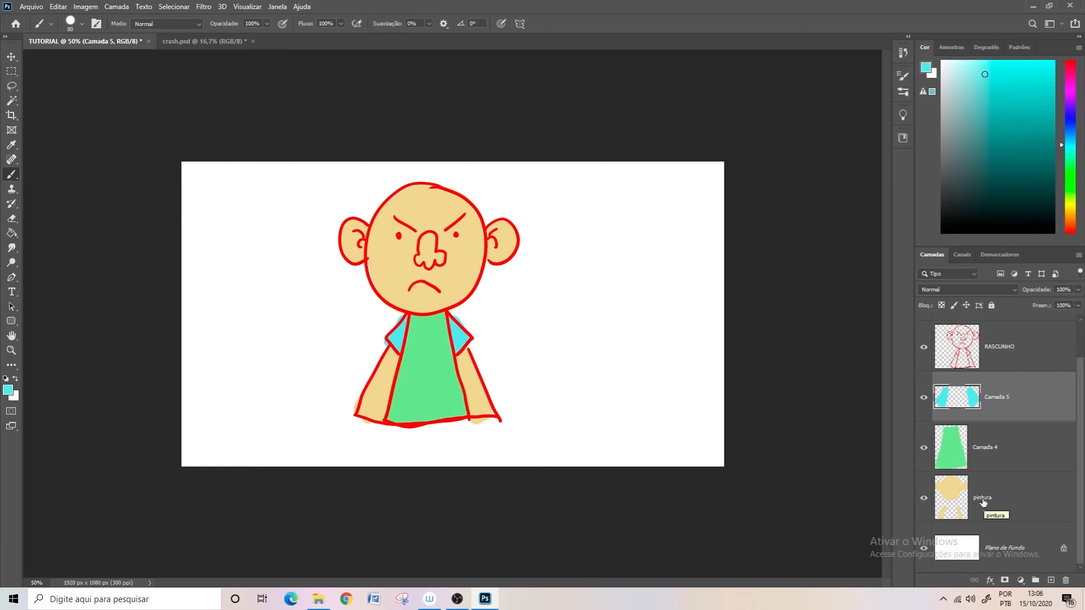
pyautogui.doubleClick(982, 498)
pyautogui.write('PELE')
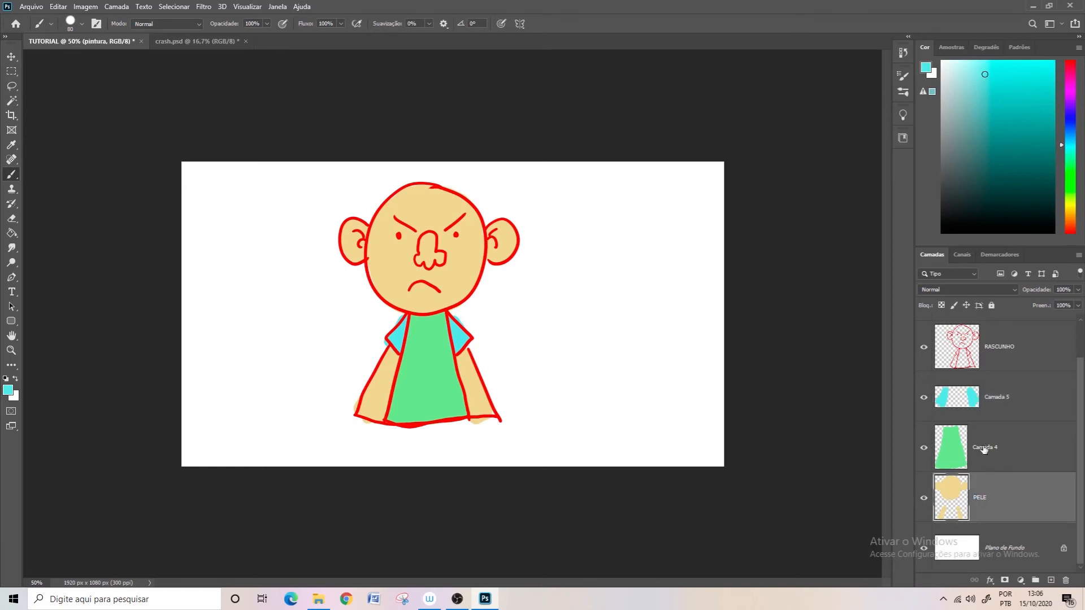
pyautogui.doubleClick(983, 448)
pyautogui.write('C')
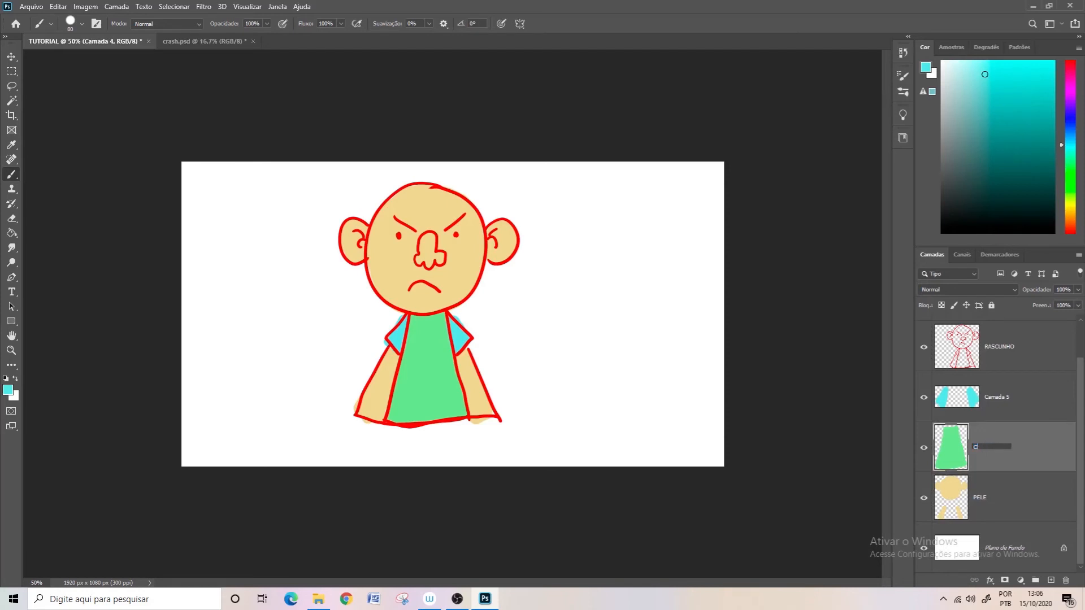
pyautogui.write('AMISA')
pyautogui.press('Return')
# Rename the cyan sleeve layer as MANGA and select the CAMISA layer
pyautogui.doubleClick(993, 397)
pyautogui.write('M')
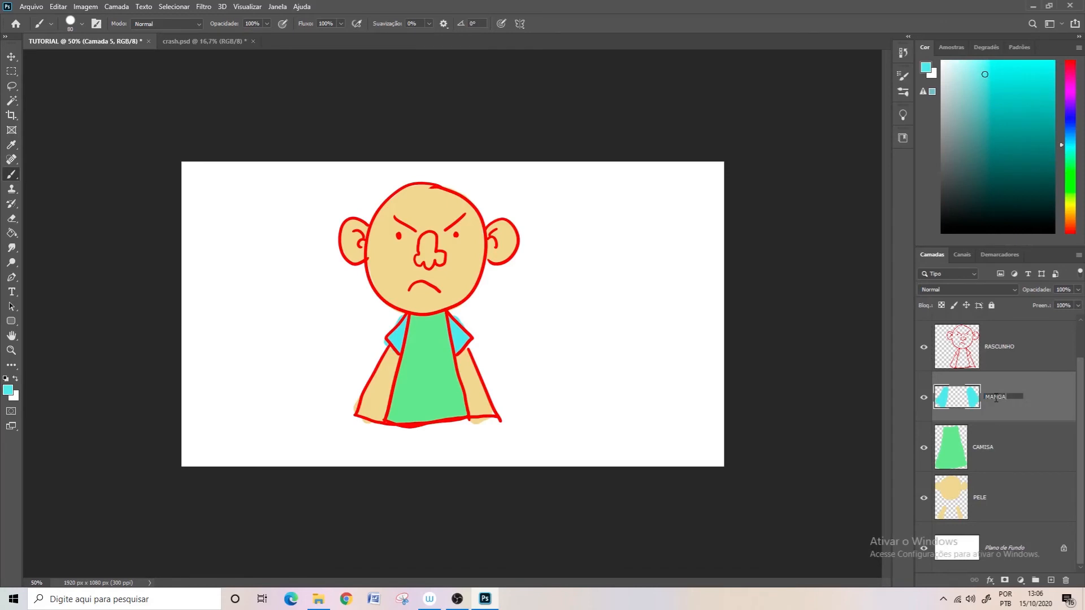
pyautogui.write('ANGA')
pyautogui.click(1004, 439)
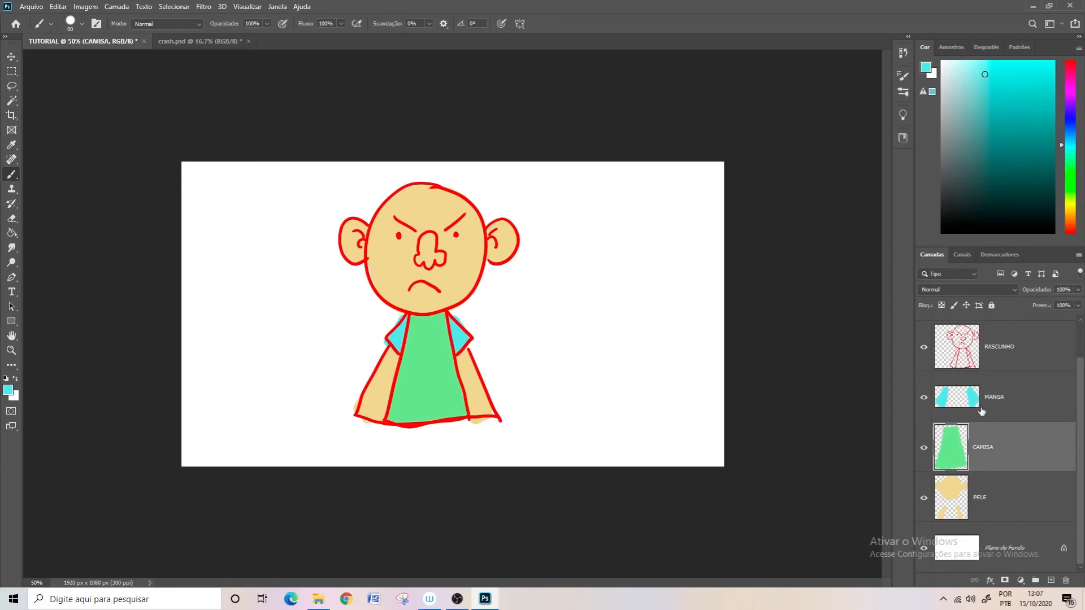
# Group the PELE, CAMISA and MANGA layers together and expand the group to show its contents
pyautogui.click(991, 497)
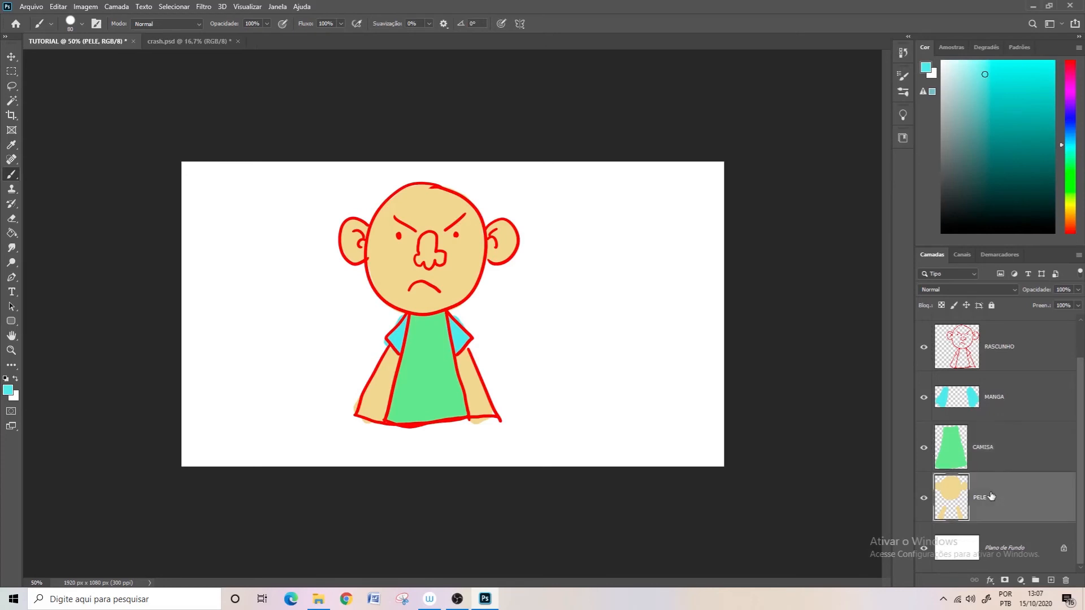
pyautogui.keyDown('shift'); pyautogui.click(996, 447); pyautogui.keyUp('shift')
pyautogui.keyDown('shift'); pyautogui.click(1007, 405); pyautogui.keyUp('shift')
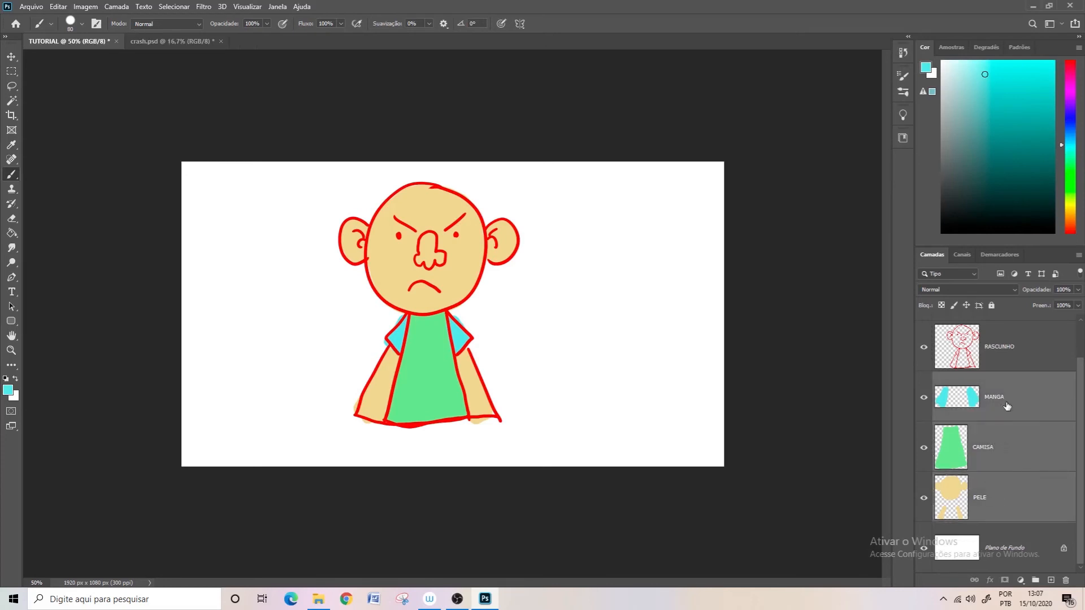
pyautogui.click(1036, 580)
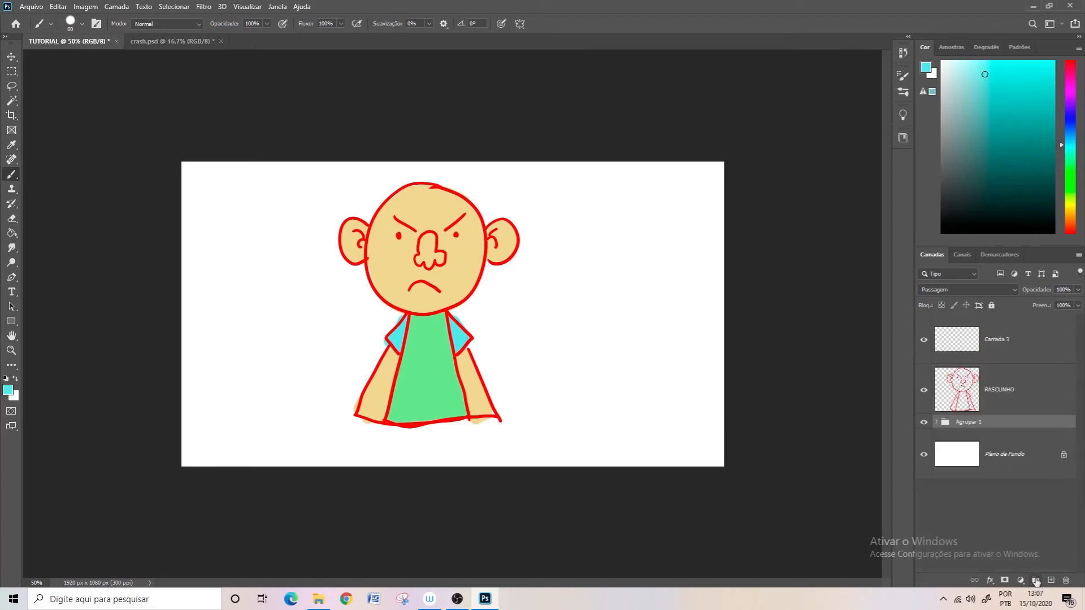
pyautogui.click(937, 424)
pyautogui.scroll(-1, 949, 444)
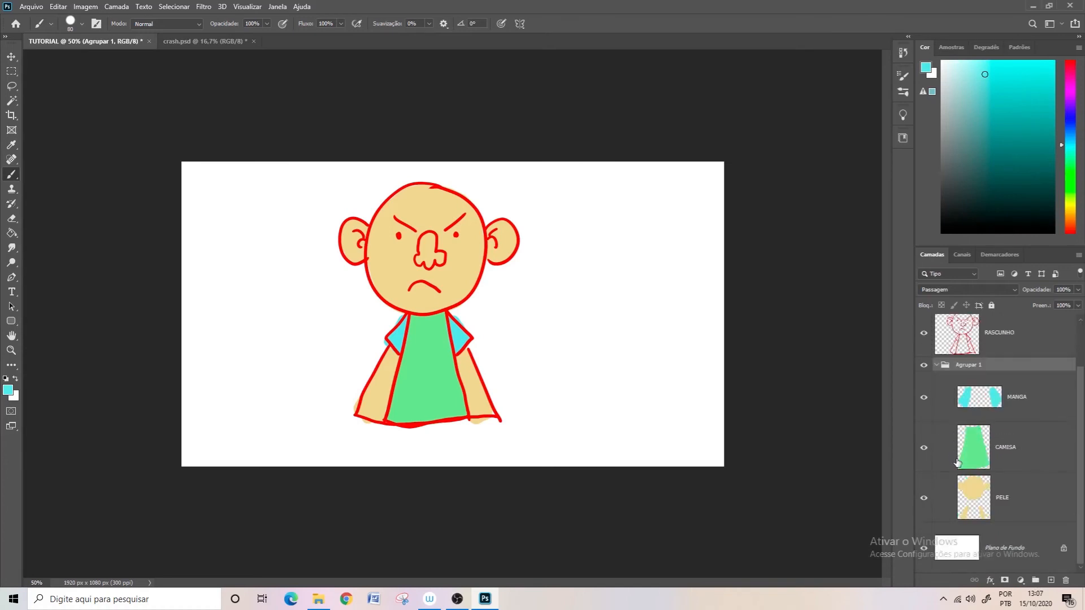
pyautogui.scroll(1, 949, 444)
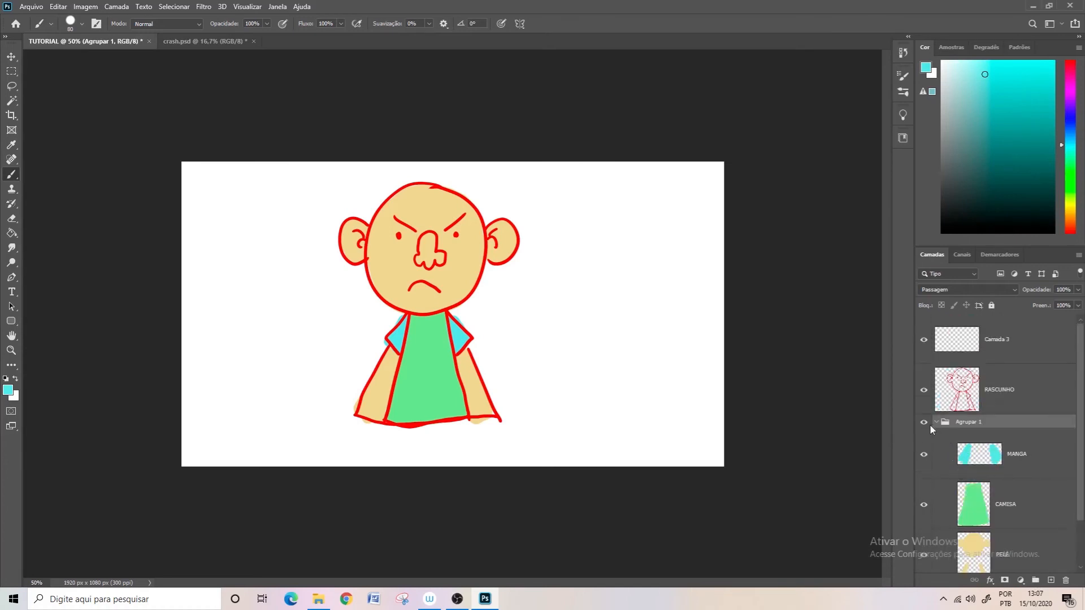
# Give the new layer group a red colour label and rename it pintura
pyautogui.rightClick(930, 425)
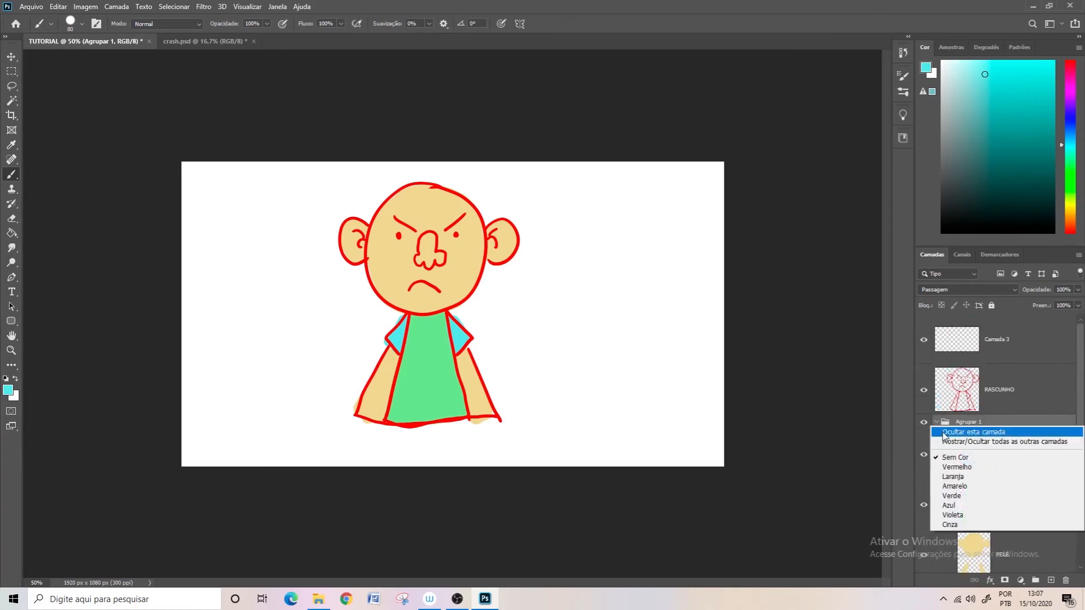
pyautogui.click(964, 468)
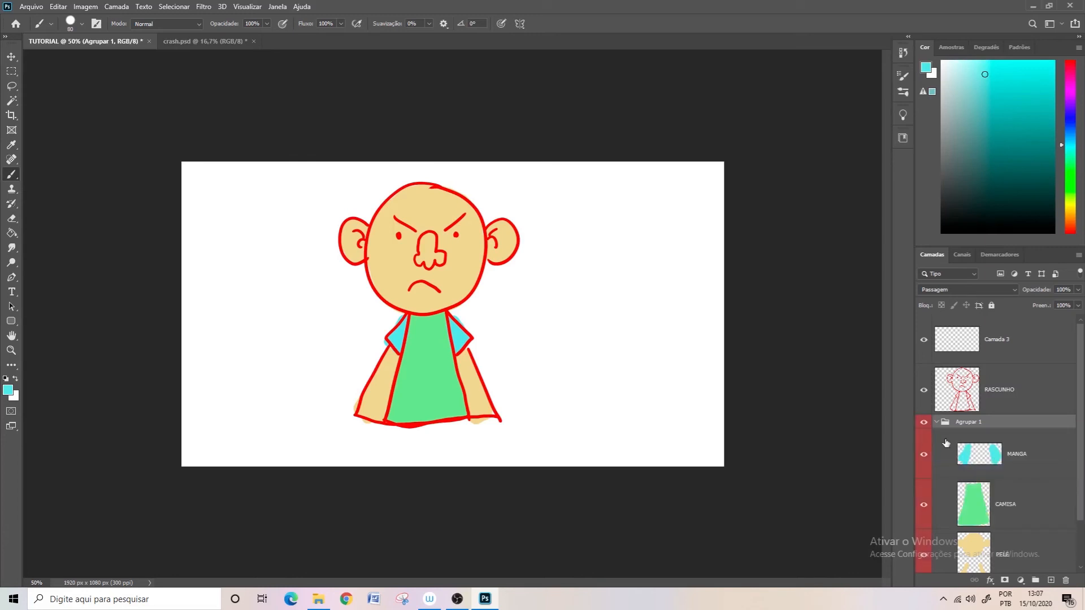
pyautogui.doubleClick(969, 421)
pyautogui.write('PI')
pyautogui.click(1031, 445)
# Give the RASCUNHO layer a blue colour label and collapse the pintura group
pyautogui.rightClick(925, 406)
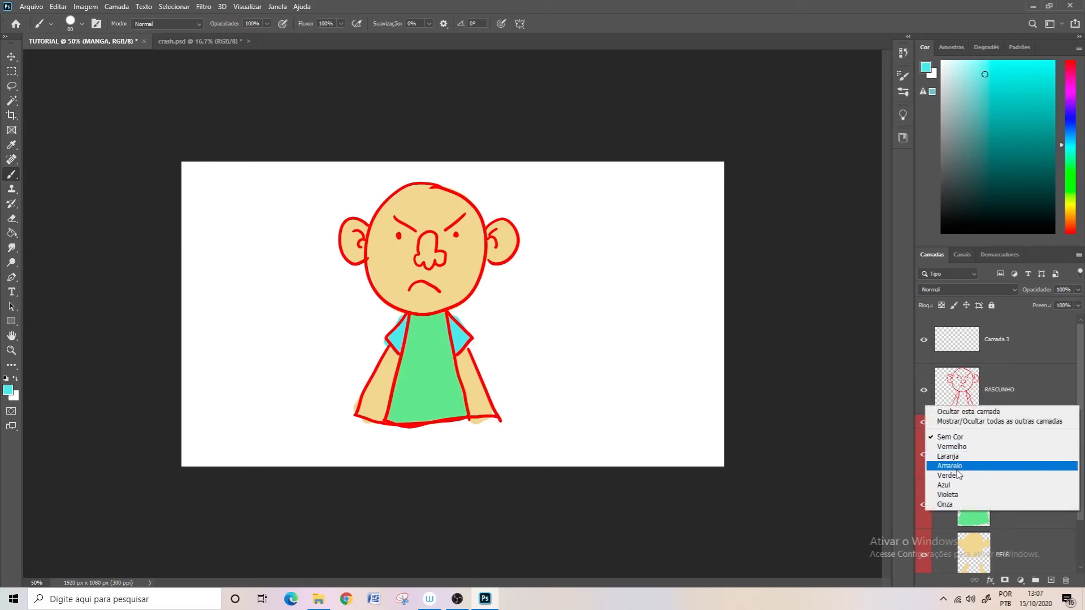
pyautogui.click(959, 487)
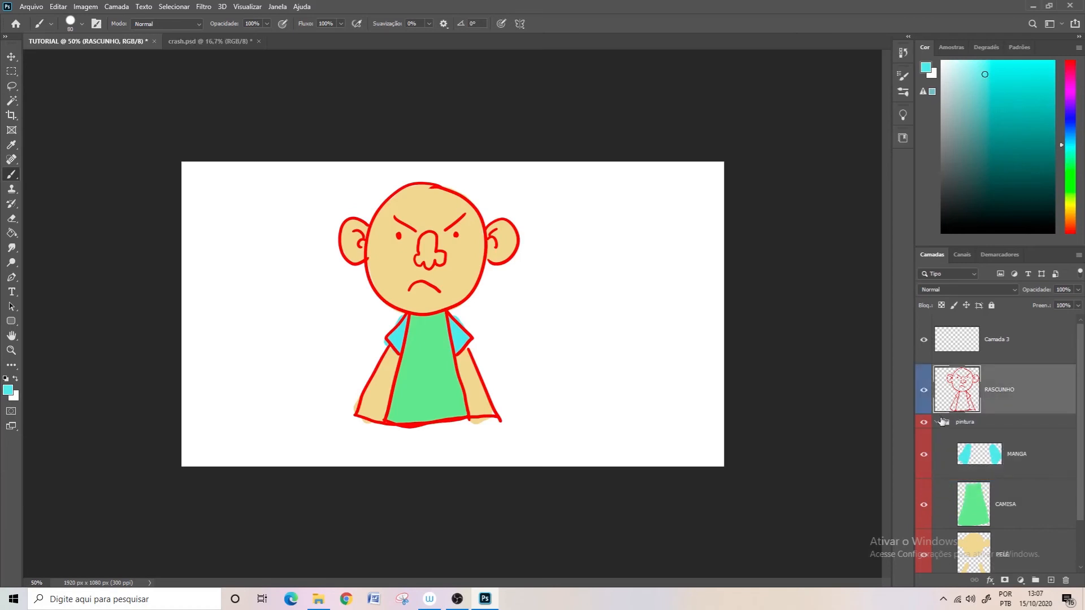
pyautogui.click(935, 423)
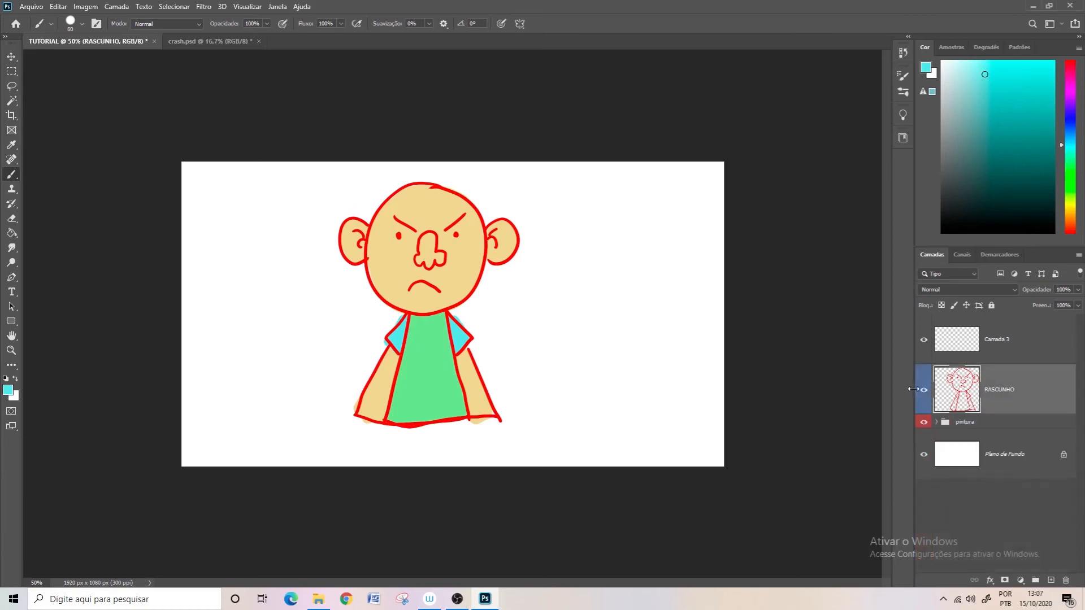
# Switch to the crash.psd document and examine its REF and MASCARA groups by showing and hiding each one
pyautogui.click(198, 42)
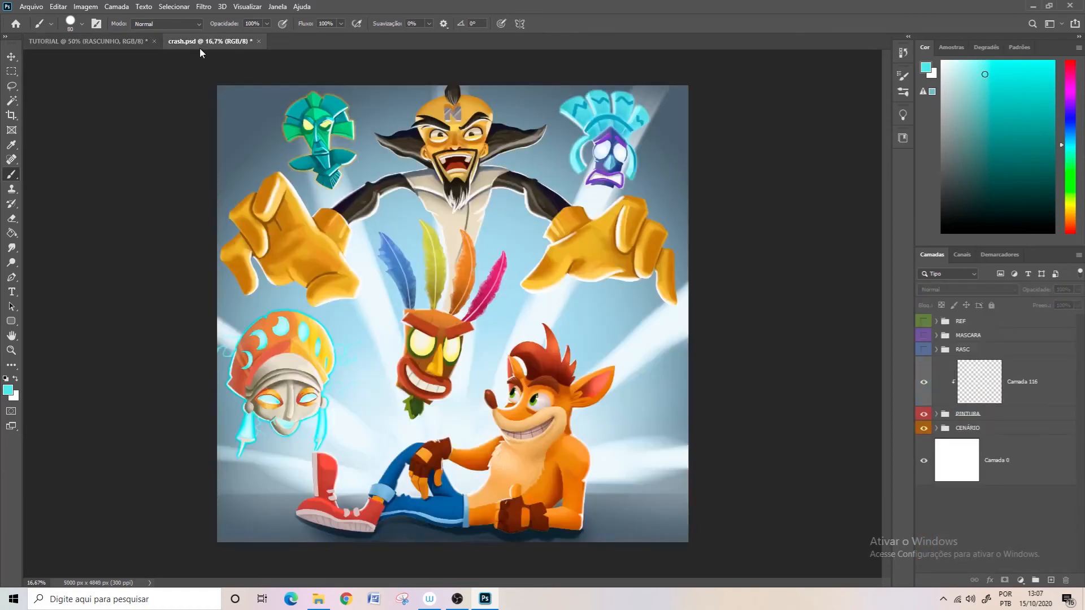
pyautogui.click(924, 322)
pyautogui.click(936, 322)
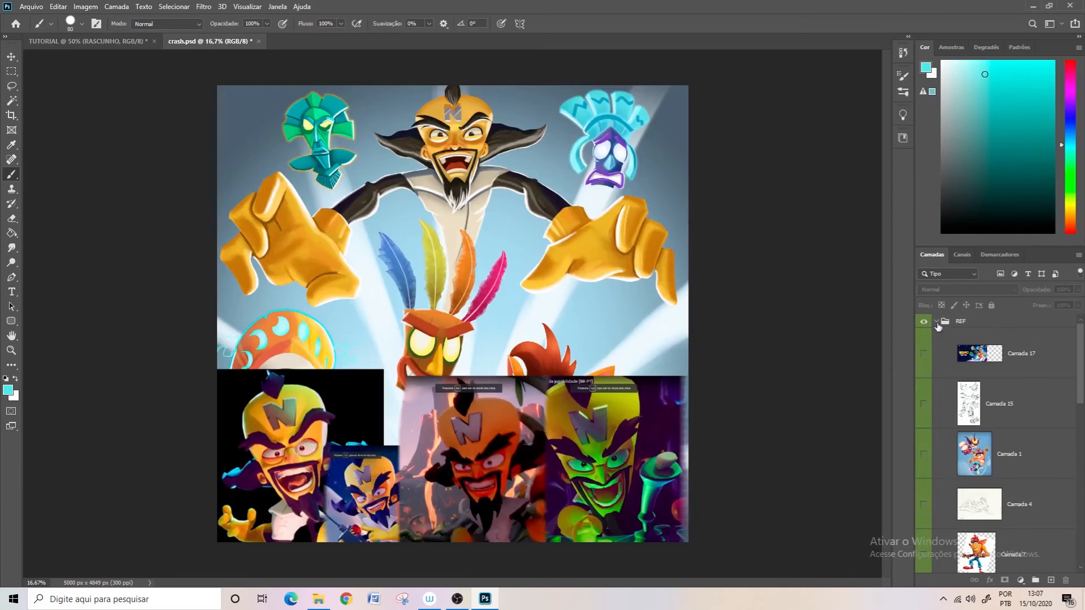
pyautogui.click(936, 322)
pyautogui.click(924, 322)
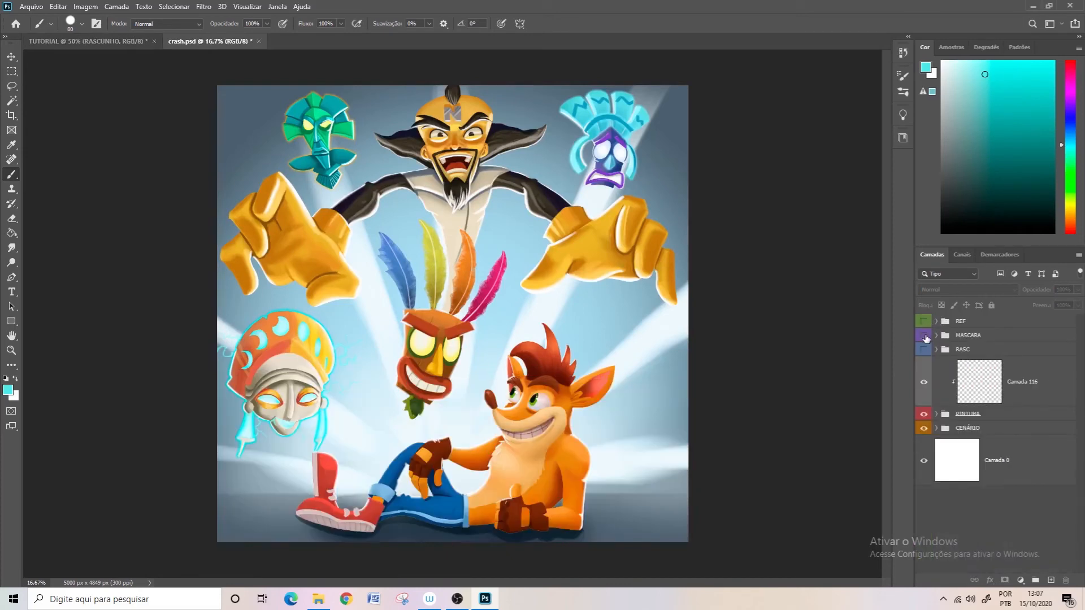
pyautogui.click(924, 336)
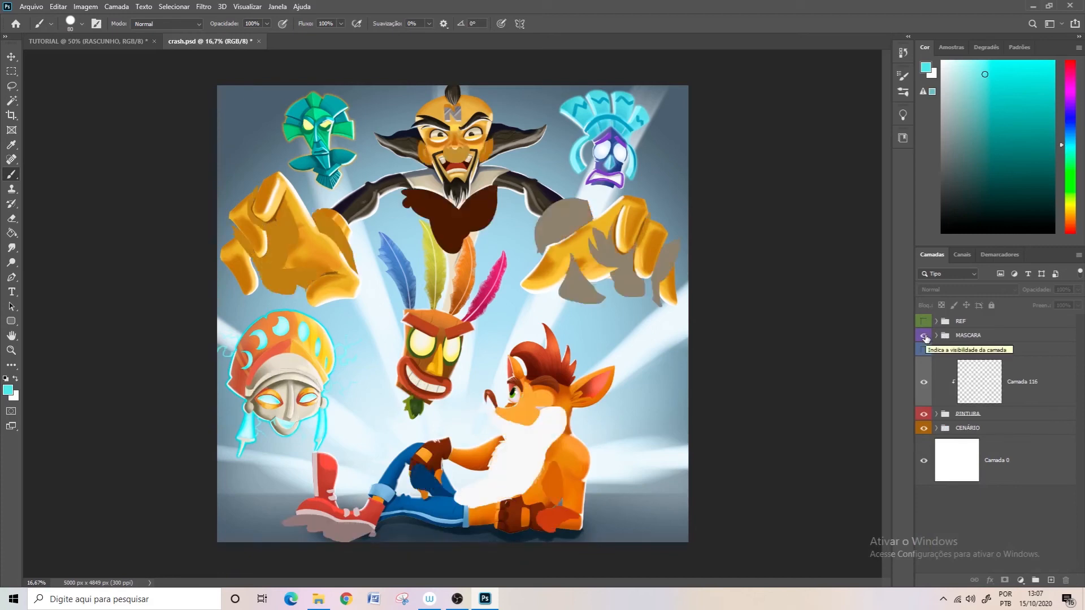
pyautogui.click(924, 336)
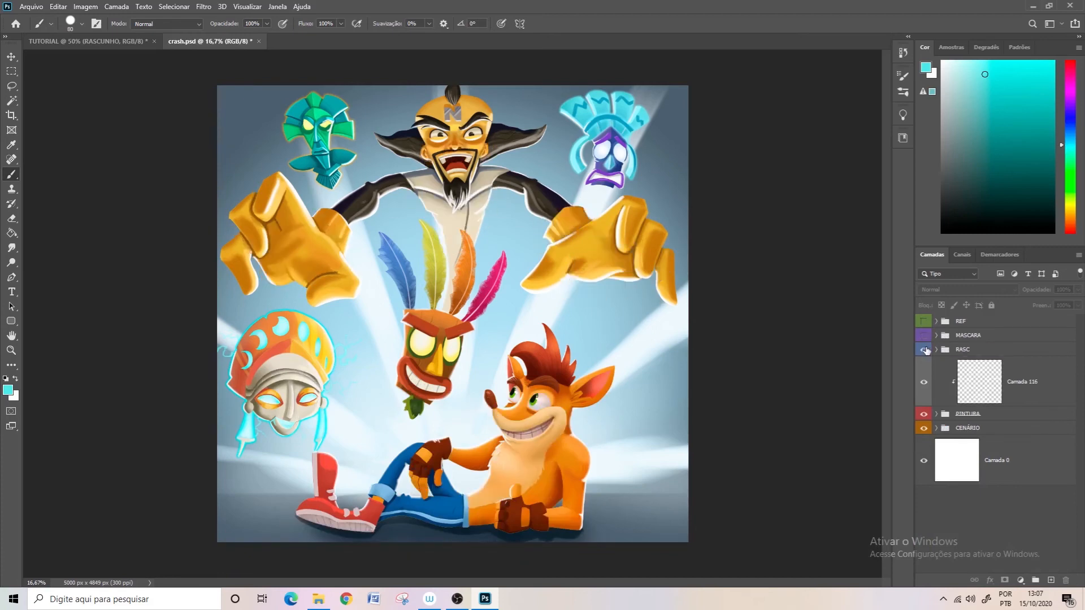
# View the RASC sketches alone with the PINTURA and CENÁRIO groups hidden, and restore the painted view
pyautogui.moveTo(925, 416); pyautogui.dragTo(927, 437)
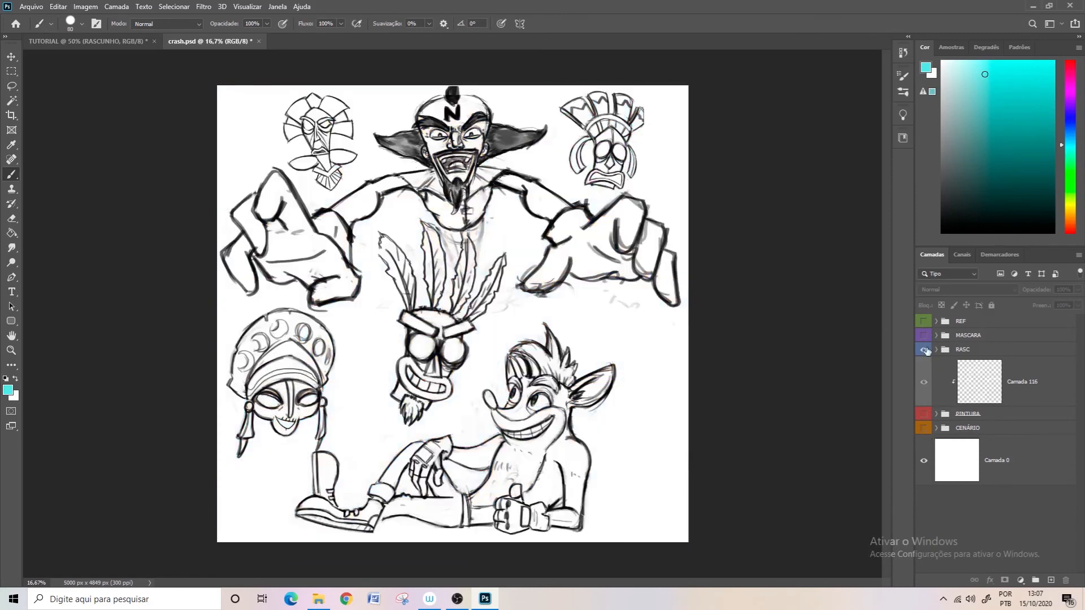
pyautogui.click(924, 350)
pyautogui.moveTo(924, 415); pyautogui.dragTo(927, 435)
# Expand the PINTURA group and its CRASH subgroup to examine their layers, and collapse both
pyautogui.click(935, 414)
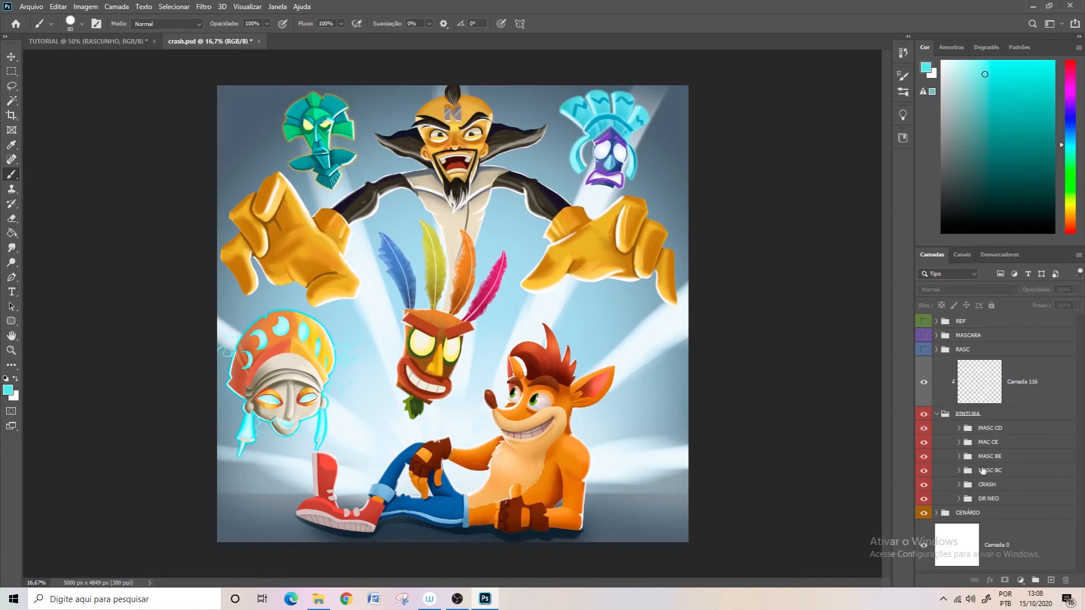
pyautogui.click(958, 485)
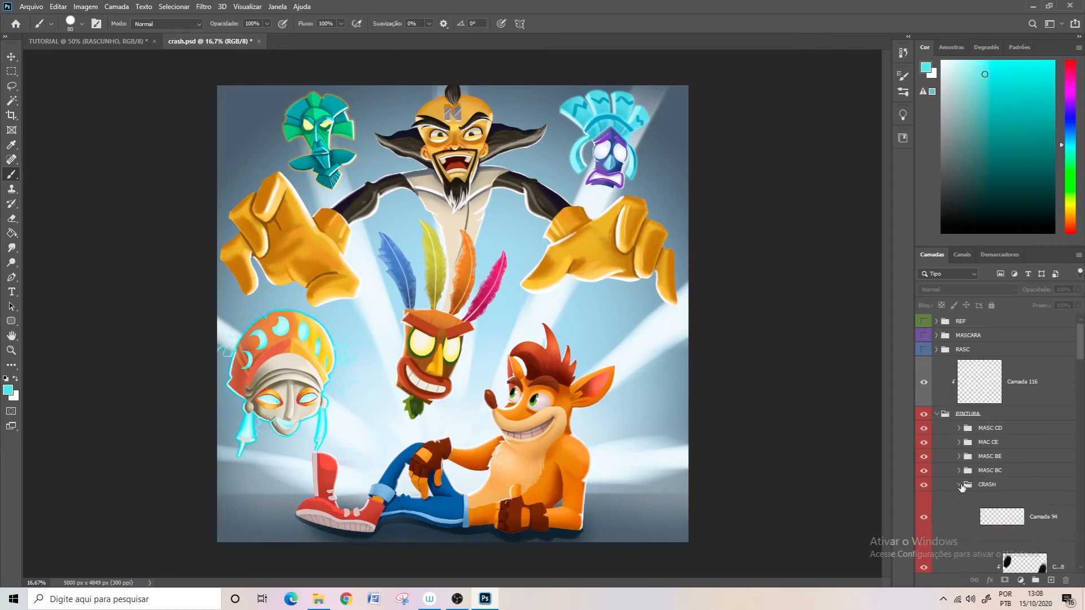
pyautogui.click(960, 486)
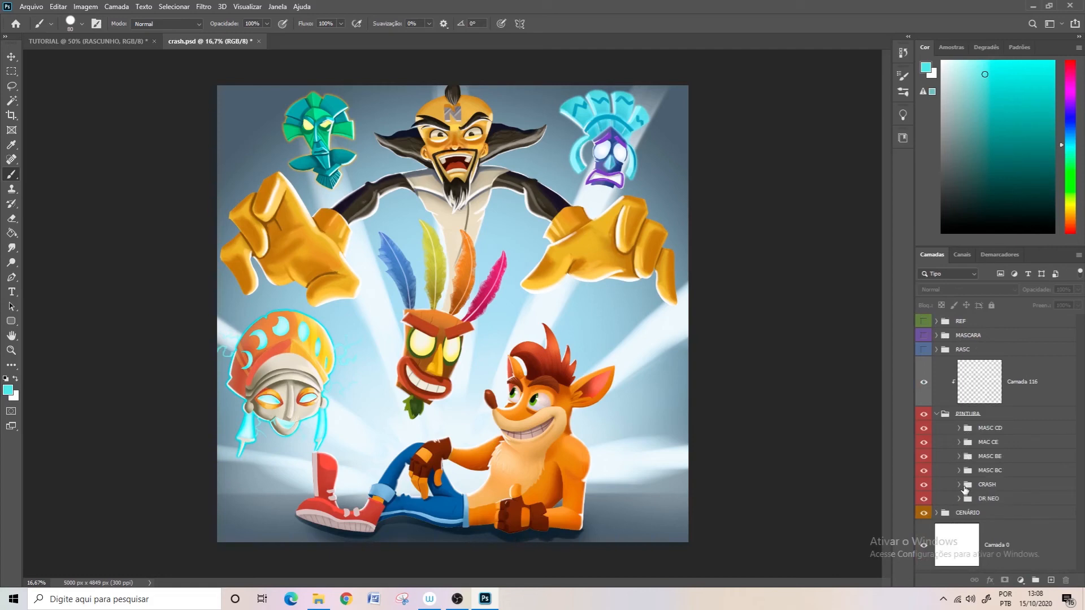
pyautogui.click(937, 414)
# Hide and show the CENÁRIO group to compare the artwork without its background, and select that group
pyautogui.click(924, 428)
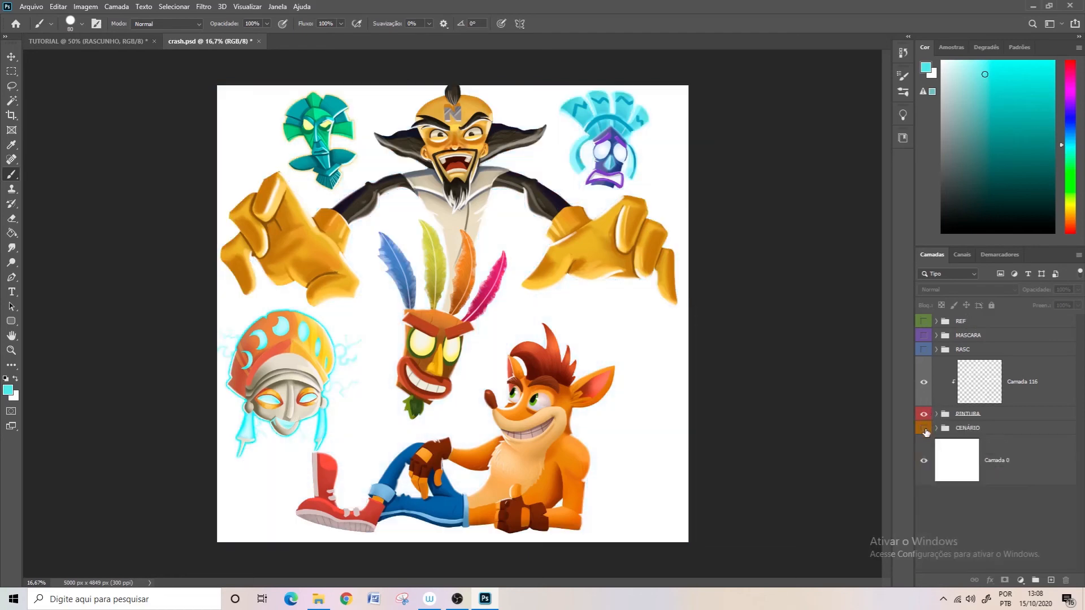
pyautogui.click(924, 429)
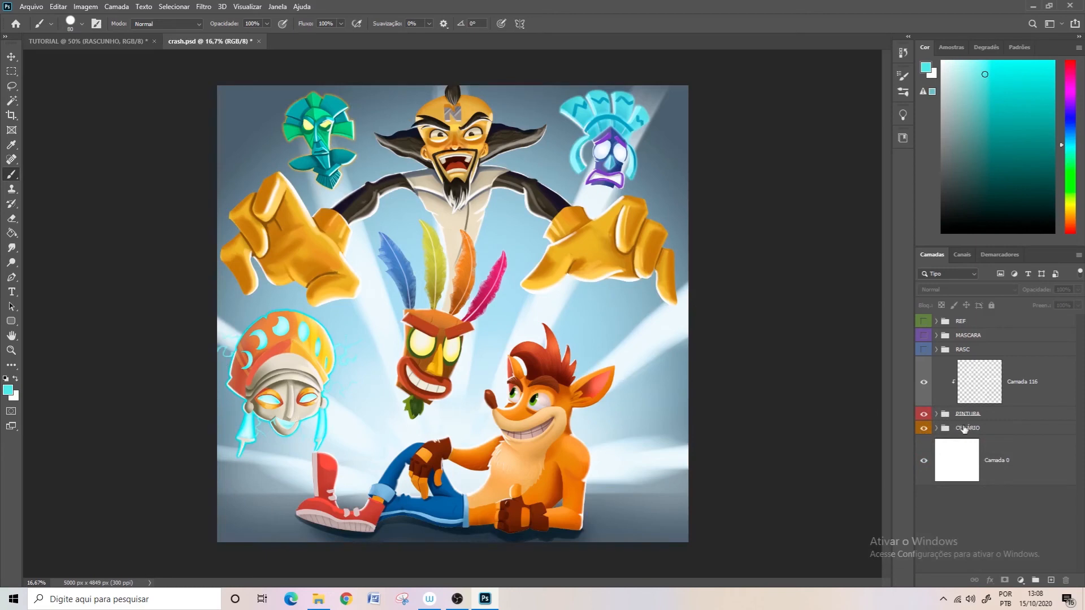
pyautogui.moveTo(964, 431)
pyautogui.mouseDown()
pyautogui.moveTo(954, 364)
pyautogui.moveTo(967, 437)
pyautogui.mouseUp()
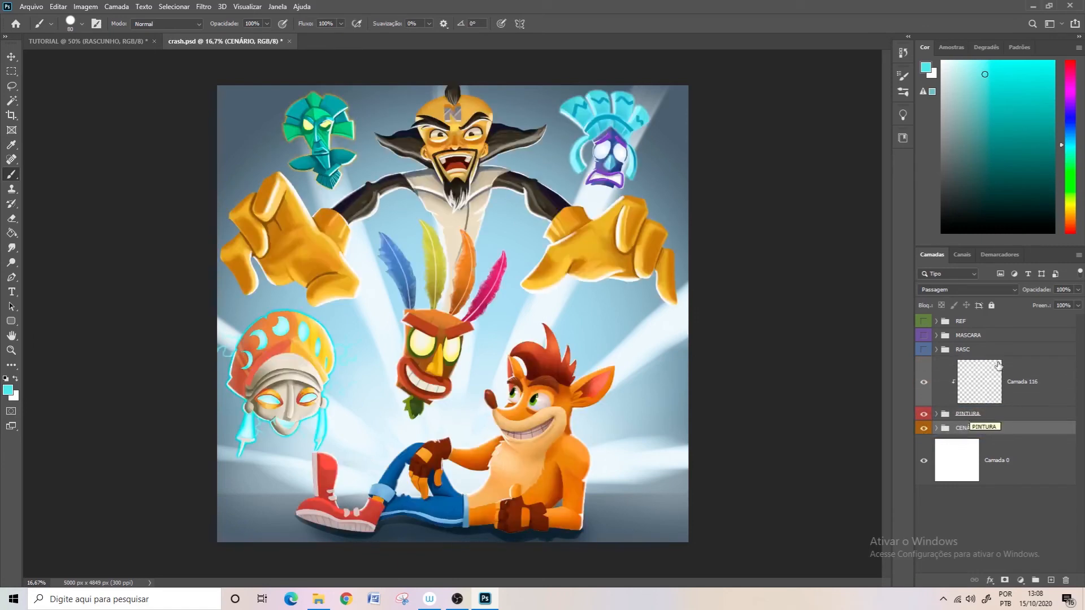
# Return to the TUTORIAL document, lock the RASCUNHO layer's transparent pixels and recolour its line art black with a 125 px brush
pyautogui.click(67, 43)
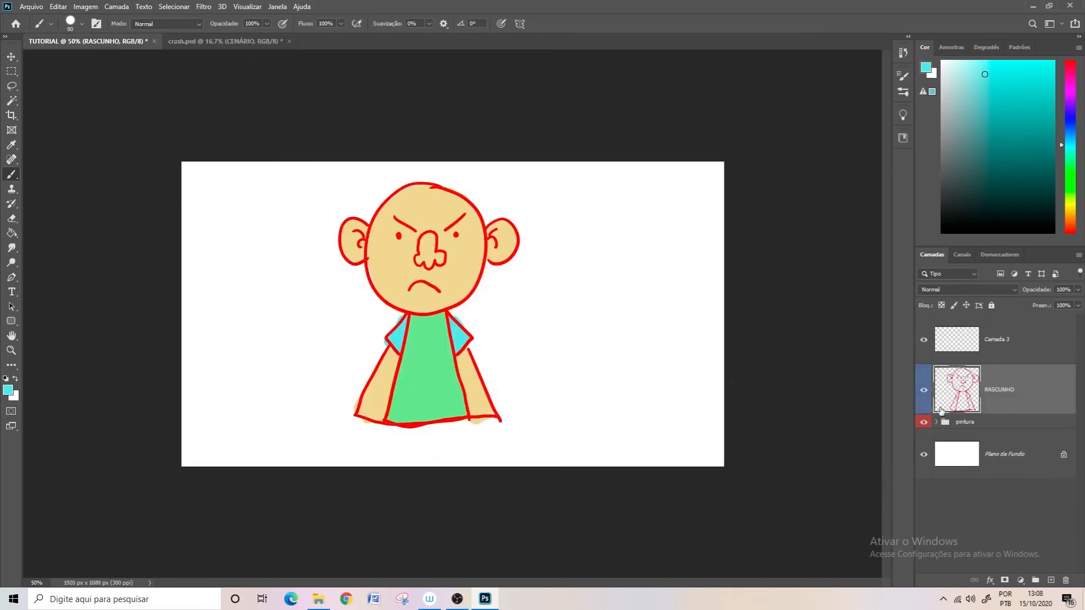
pyautogui.click(942, 305)
pyautogui.press('d')
pyautogui.press(']')
pyautogui.press(']')
pyautogui.press(']')
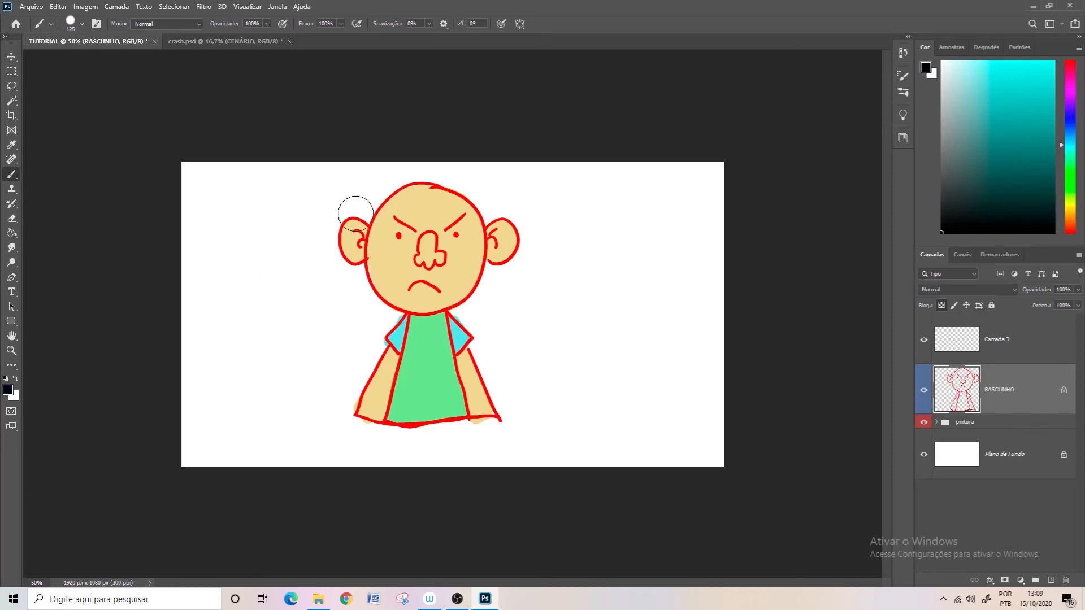
pyautogui.moveTo(356, 212)
pyautogui.mouseDown()
pyautogui.moveTo(322, 254)
pyautogui.moveTo(427, 165)
pyautogui.moveTo(342, 282)
pyautogui.moveTo(459, 185)
pyautogui.moveTo(426, 242)
pyautogui.moveTo(289, 377)
pyautogui.moveTo(531, 214)
pyautogui.moveTo(412, 305)
pyautogui.moveTo(376, 367)
pyautogui.moveTo(481, 315)
pyautogui.moveTo(389, 420)
pyautogui.moveTo(456, 405)
pyautogui.moveTo(431, 448)
pyautogui.moveTo(472, 410)
pyautogui.moveTo(410, 433)
pyautogui.moveTo(474, 307)
pyautogui.mouseUp()
pyautogui.moveTo(448, 218); pyautogui.dragTo(464, 198)
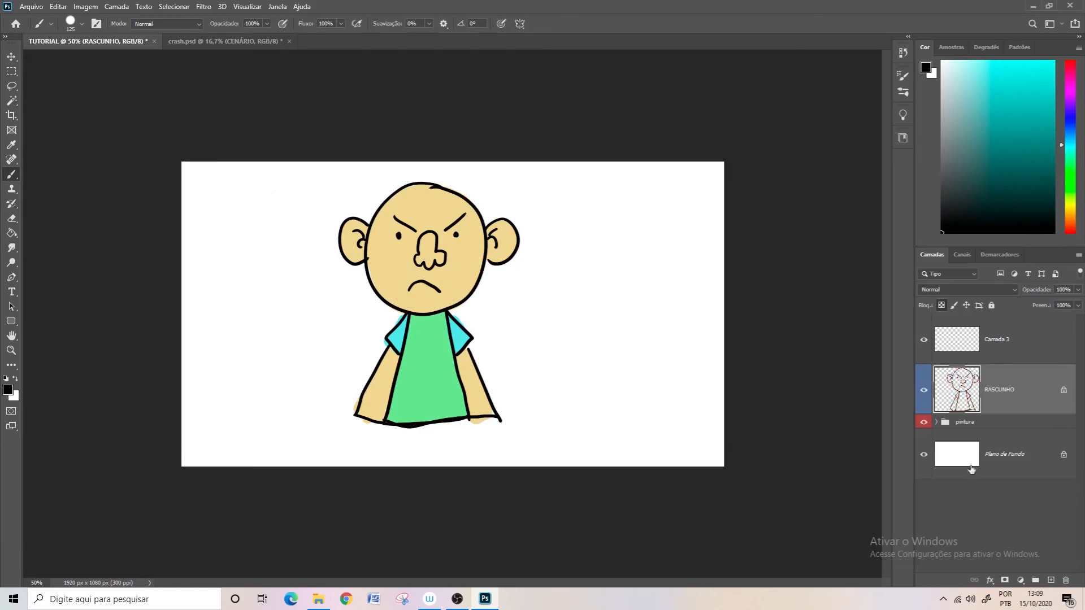
# Lock the transparent pixels of the CAMISA layer in the pintura group and repaint the shirt's torso bright cyan
pyautogui.click(936, 422)
pyautogui.click(1012, 509)
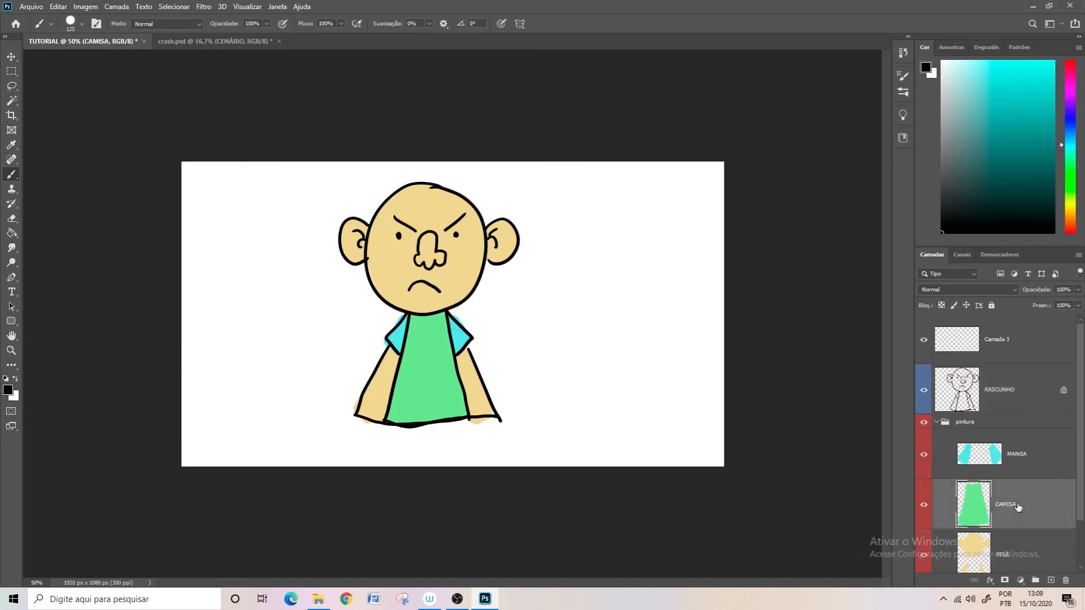
pyautogui.click(941, 305)
pyautogui.click(1033, 60)
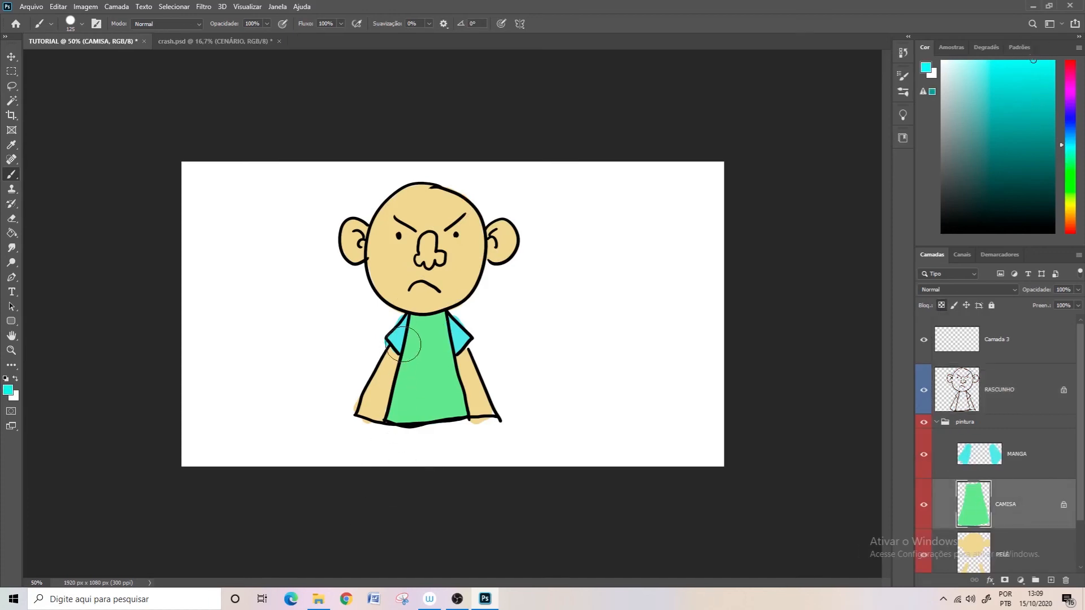
pyautogui.moveTo(403, 344)
pyautogui.mouseDown()
pyautogui.moveTo(413, 418)
pyautogui.moveTo(431, 297)
pyautogui.moveTo(460, 404)
pyautogui.mouseUp()
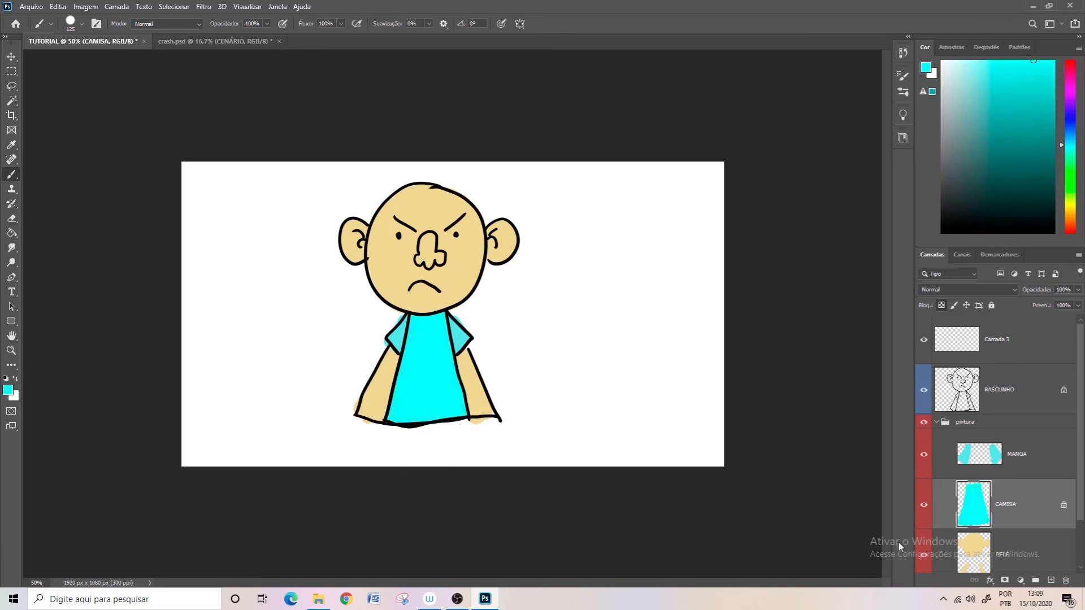
# Collapse and select the pintura group, and look through the list of available layer styles without applying one
pyautogui.click(936, 423)
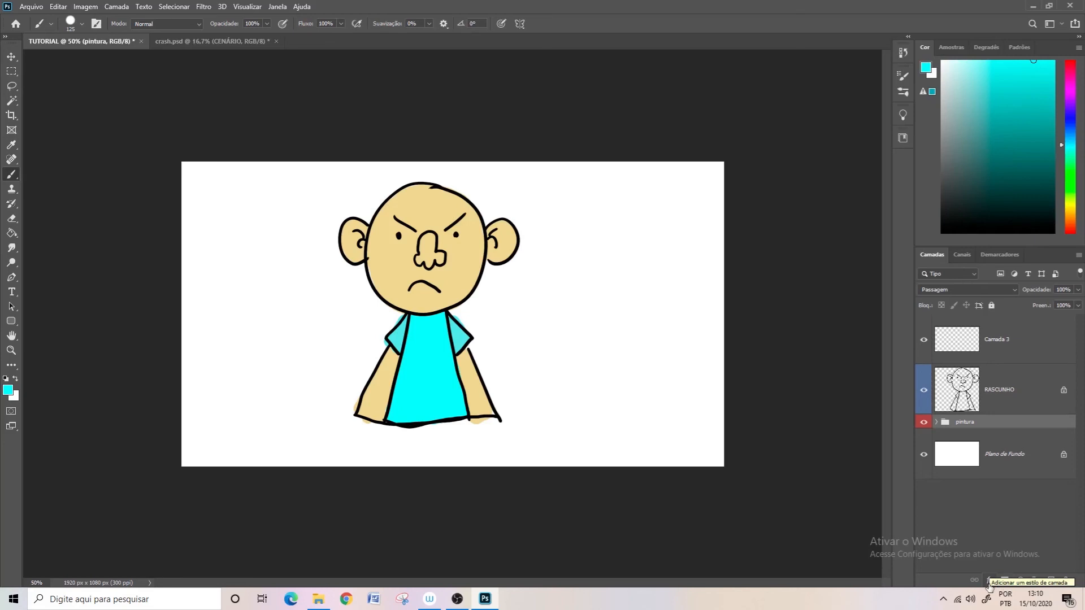
pyautogui.click(989, 583)
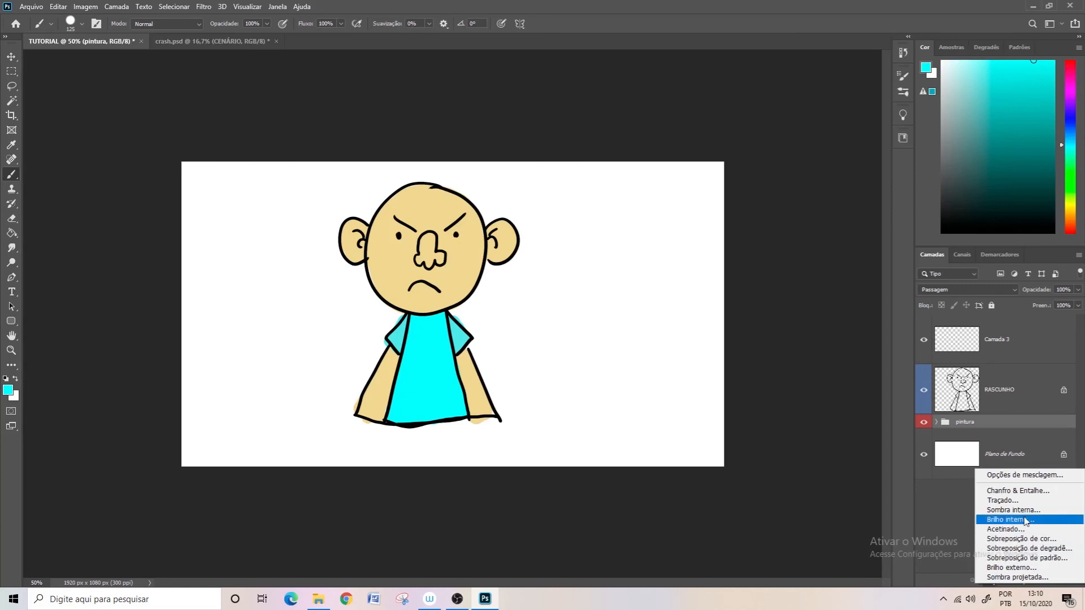
pyautogui.click(974, 293)
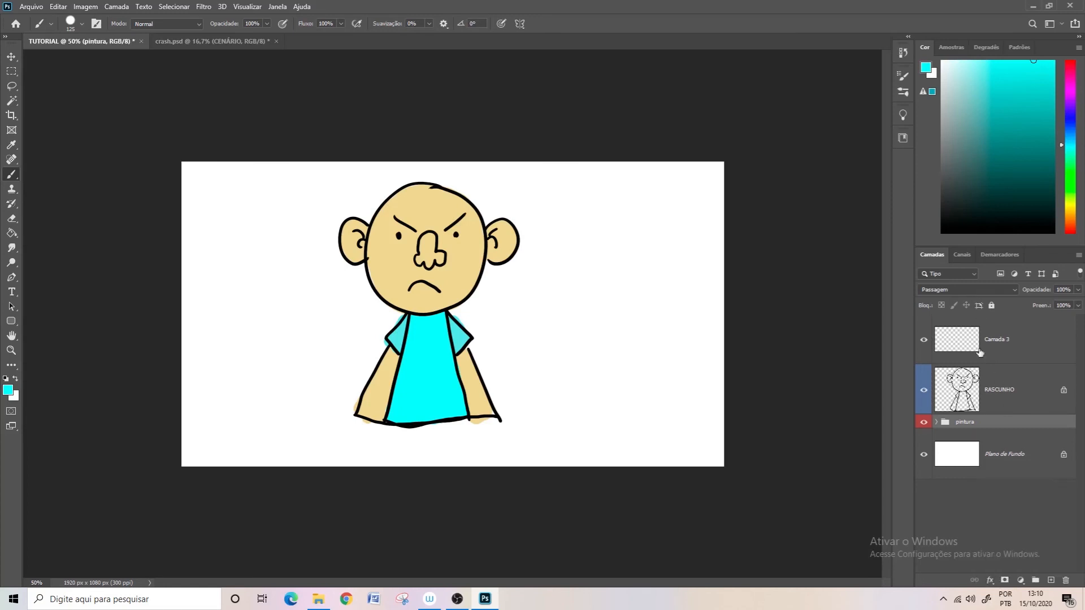
# Preview the Sobrepor blend mode on the RASCUNHO layer and leave it on Normal
pyautogui.click(989, 398)
pyautogui.click(965, 291)
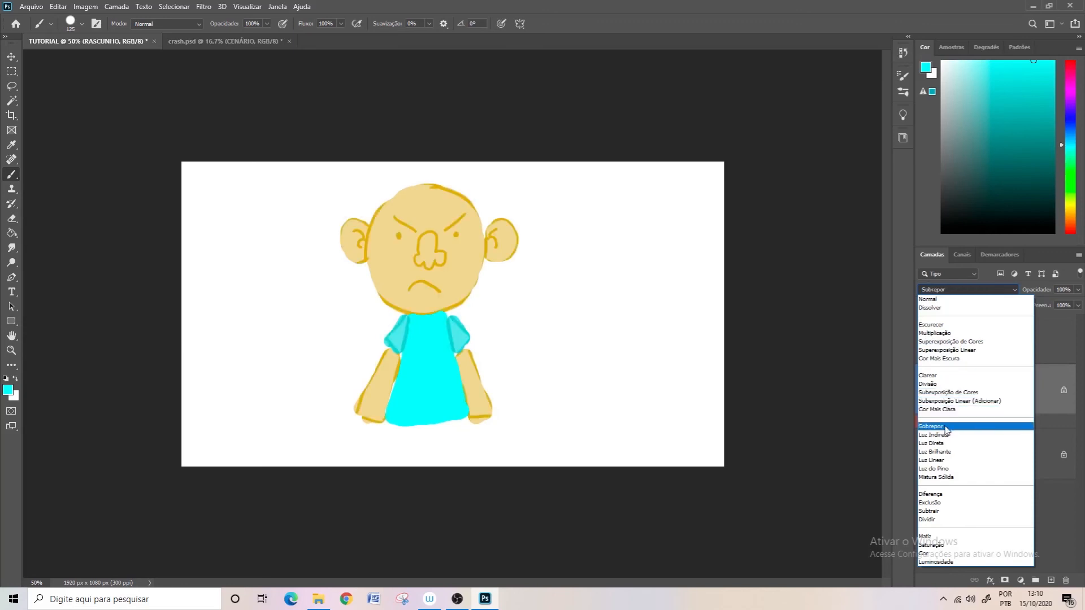
pyautogui.click(902, 432)
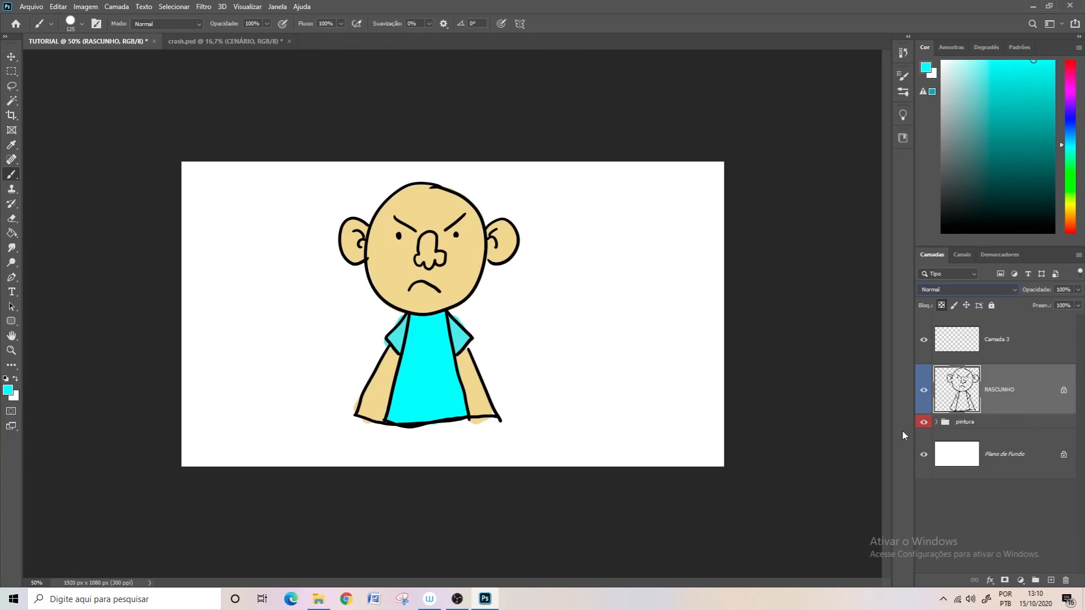
# Move the RASCUNHO line art slightly upward with the Move tool, separately from the painted layers
pyautogui.click(11, 57)
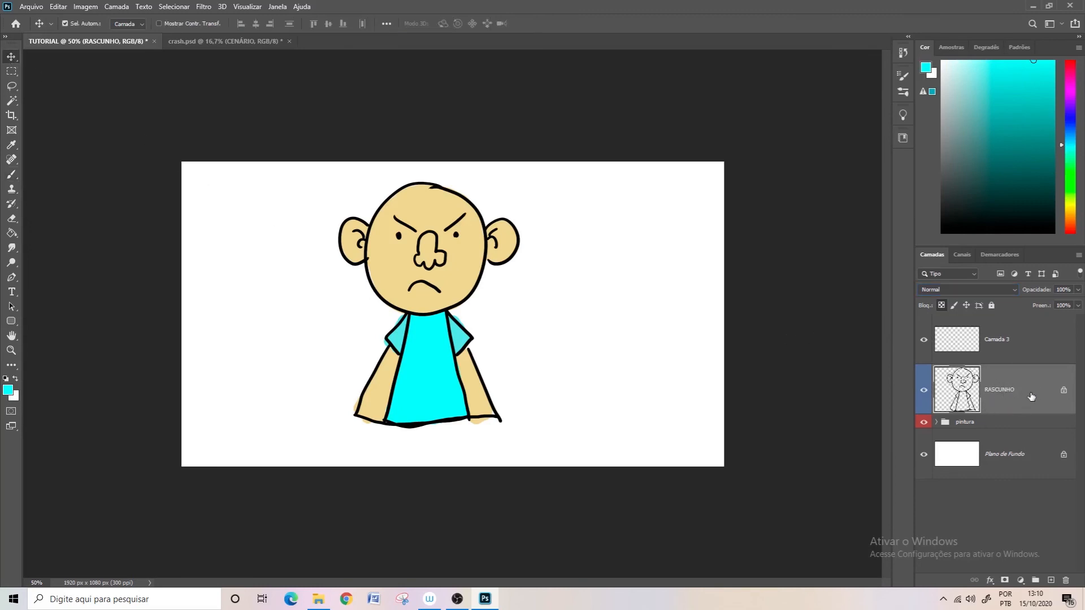
pyautogui.press('ctrl')
pyautogui.moveTo(538, 316)
pyautogui.mouseDown()
pyautogui.moveTo(608, 317)
pyautogui.moveTo(438, 322)
pyautogui.moveTo(523, 273)
pyautogui.moveTo(602, 377)
pyautogui.moveTo(559, 312)
pyautogui.moveTo(540, 312)
pyautogui.mouseUp()
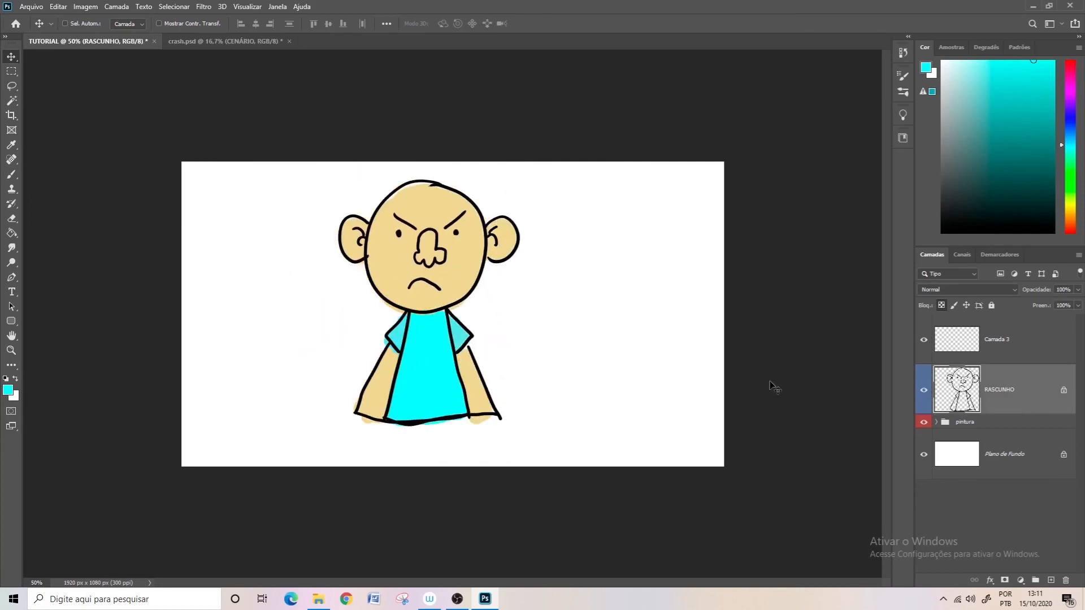
# Expand the pintura group, try moving the CAMISA layer upward on its own, and undo the move
pyautogui.click(937, 422)
pyautogui.click(975, 500)
pyautogui.moveTo(606, 340)
pyautogui.mouseDown()
pyautogui.moveTo(691, 320)
pyautogui.moveTo(631, 379)
pyautogui.moveTo(619, 357)
pyautogui.mouseUp()
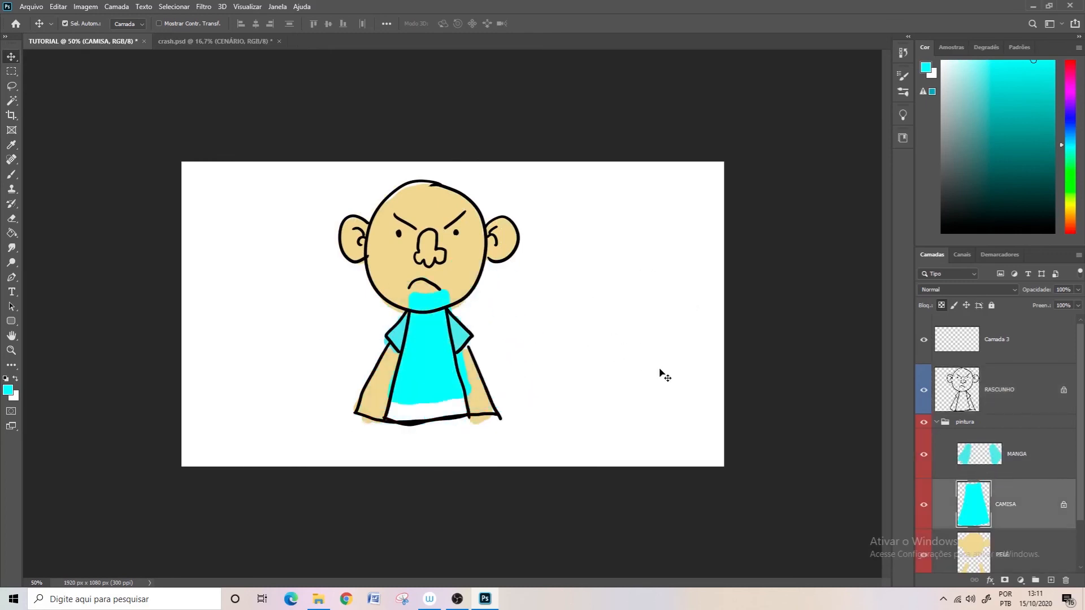
pyautogui.hotkey('ctrl', 'z')
# Pick the PELE layer from the character's face with automatic layer selection and nudge it slightly up and left
pyautogui.click(65, 24)
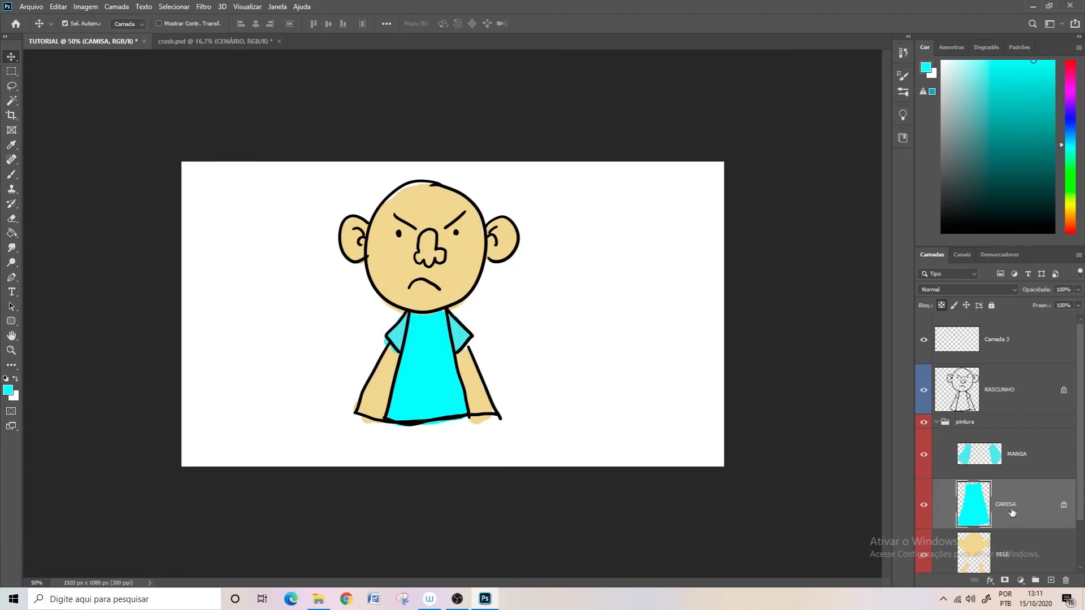
pyautogui.click(464, 273)
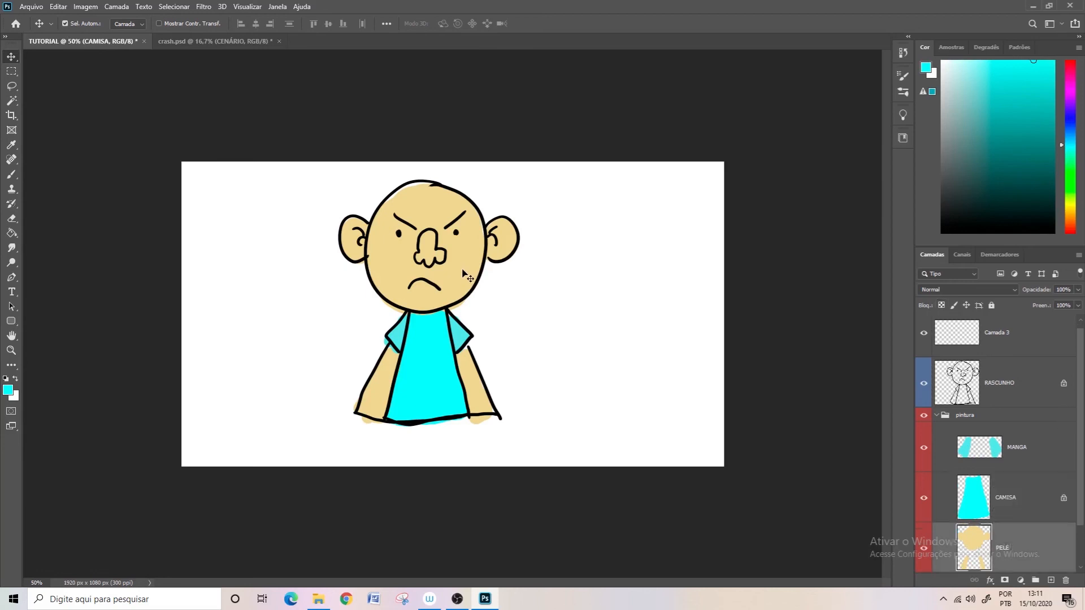
pyautogui.moveTo(463, 273)
pyautogui.mouseDown()
pyautogui.moveTo(480, 258)
pyautogui.moveTo(640, 255)
pyautogui.moveTo(417, 264)
pyautogui.moveTo(455, 257)
pyautogui.moveTo(458, 268)
pyautogui.mouseUp()
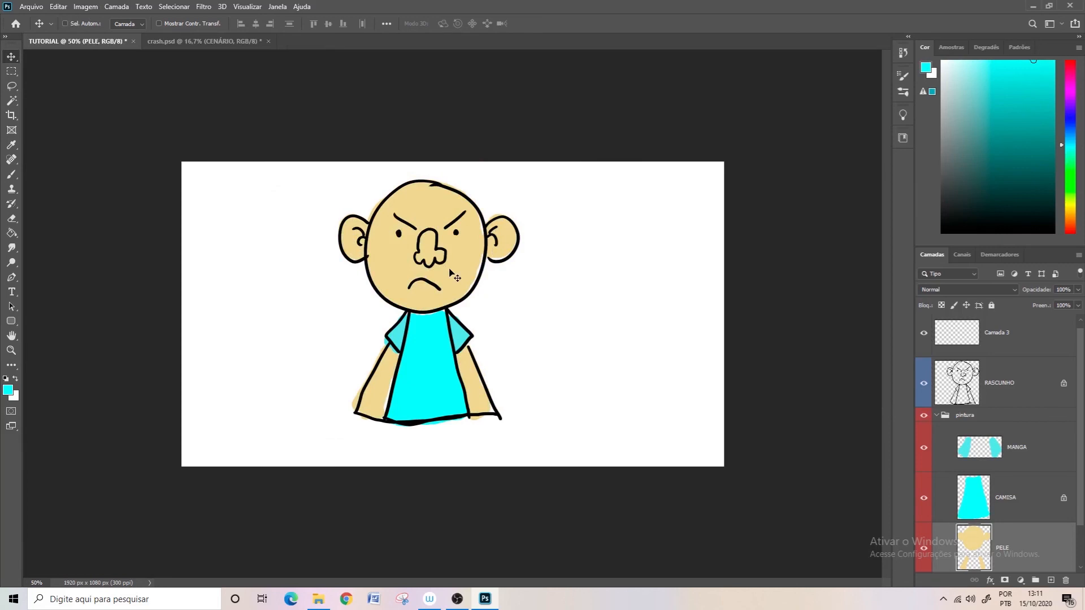
# Collapse the pintura group, delete the empty Camada 3 layer and select the RASCUNHO layer
pyautogui.click(937, 418)
pyautogui.click(997, 355)
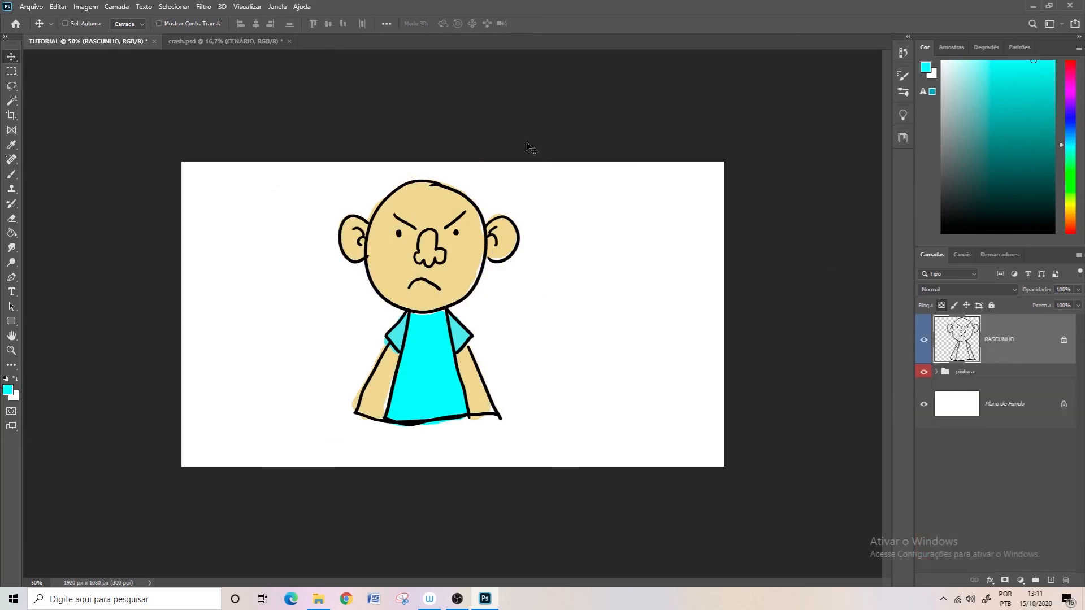
# With the Crop tool, try extending the canvas frame to 2232 x 1400 px and pull its edges back around the white background
pyautogui.click(13, 131)
pyautogui.click(11, 116)
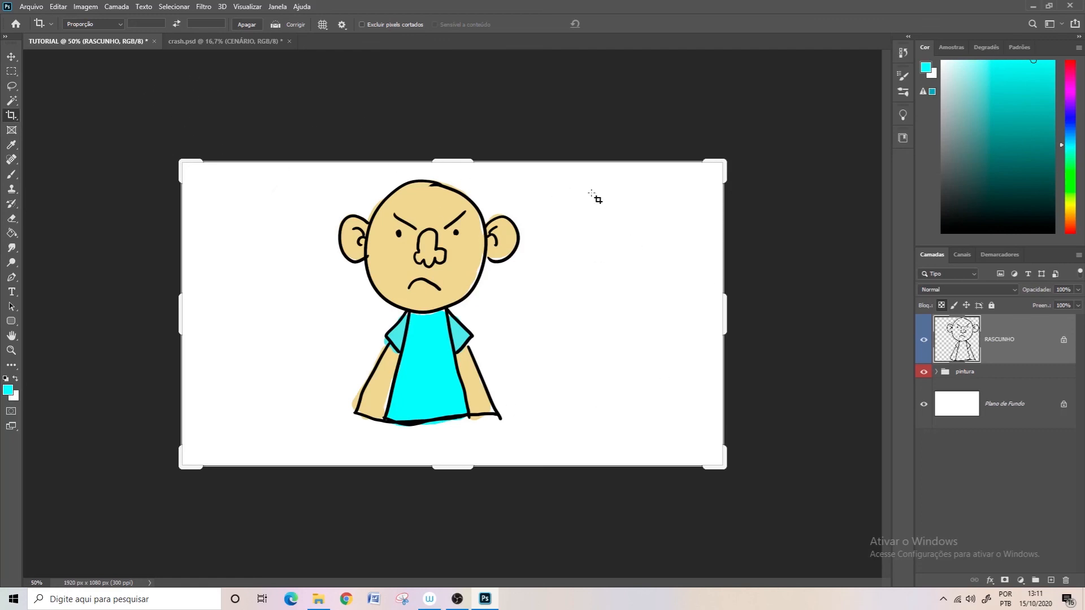
pyautogui.moveTo(719, 162); pyautogui.dragTo(768, 113)
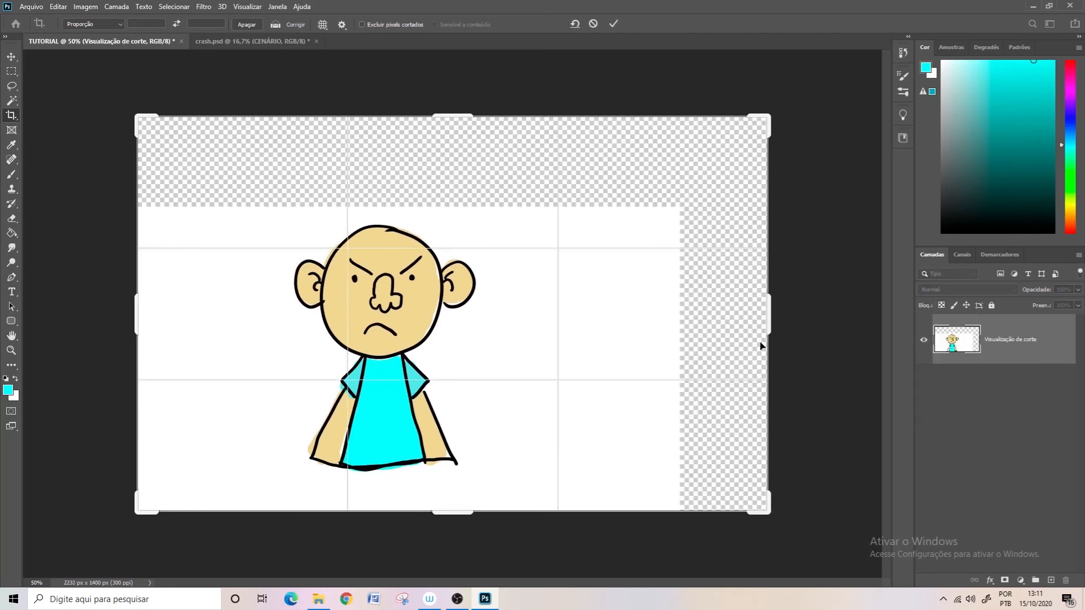
pyautogui.moveTo(761, 344); pyautogui.dragTo(678, 293)
pyautogui.moveTo(464, 125); pyautogui.dragTo(465, 210)
# Preview the 1 : 1 (Quadrado) and 4 : 5 (8 : 10) crop ratios and clear the ratio setting
pyautogui.click(115, 24)
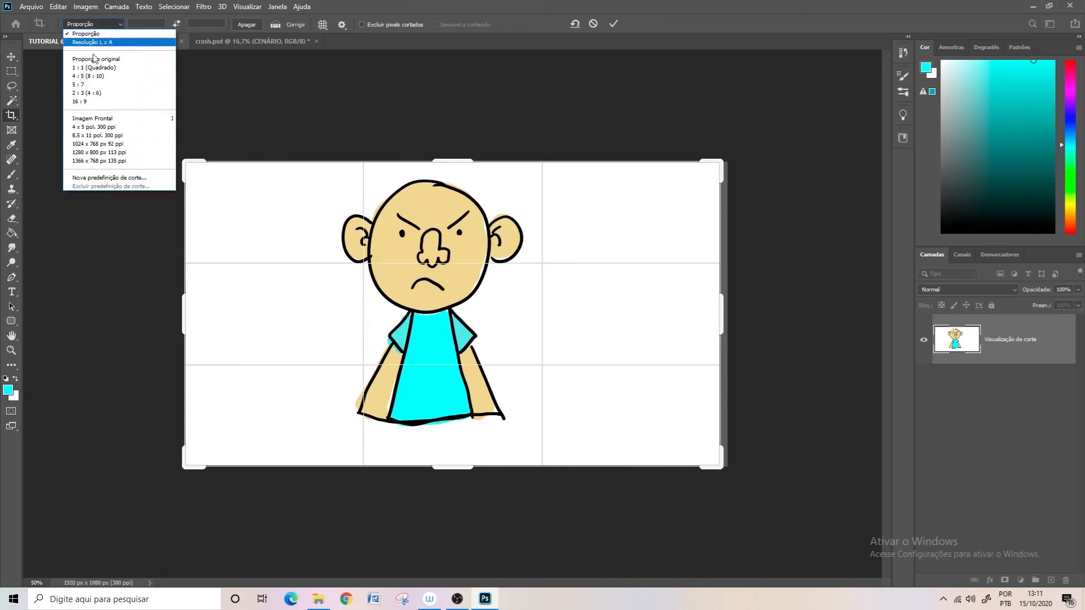
pyautogui.click(95, 67)
pyautogui.click(103, 25)
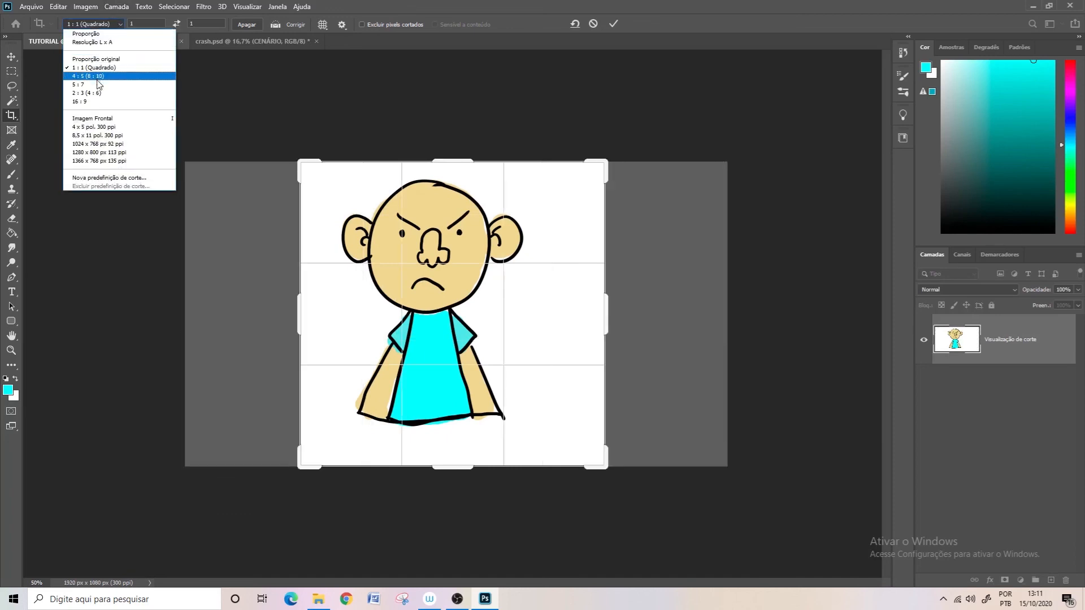
pyautogui.click(97, 76)
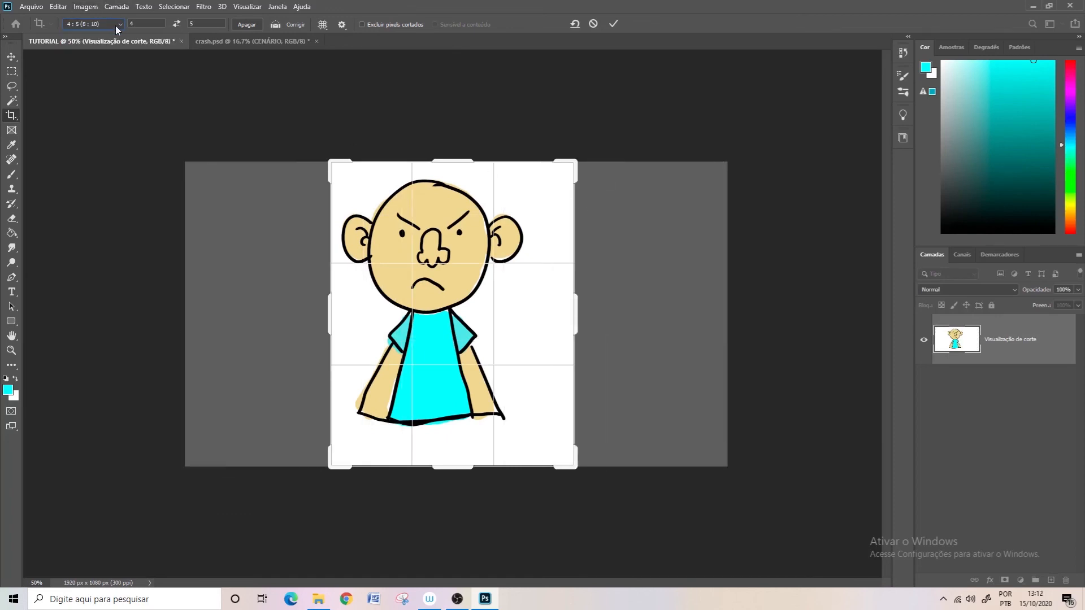
pyautogui.click(247, 24)
# Resize the crop frame freely past the white background and apply it, enlarging the canvas to about 2144 x 1408 px
pyautogui.moveTo(329, 308); pyautogui.dragTo(263, 295)
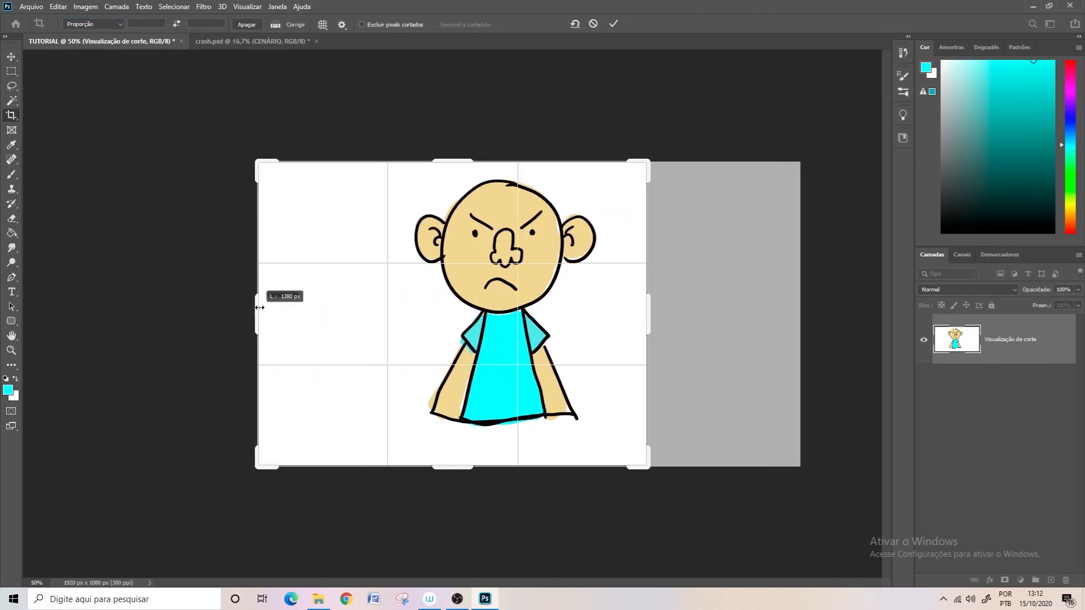
pyautogui.moveTo(465, 169); pyautogui.dragTo(464, 124)
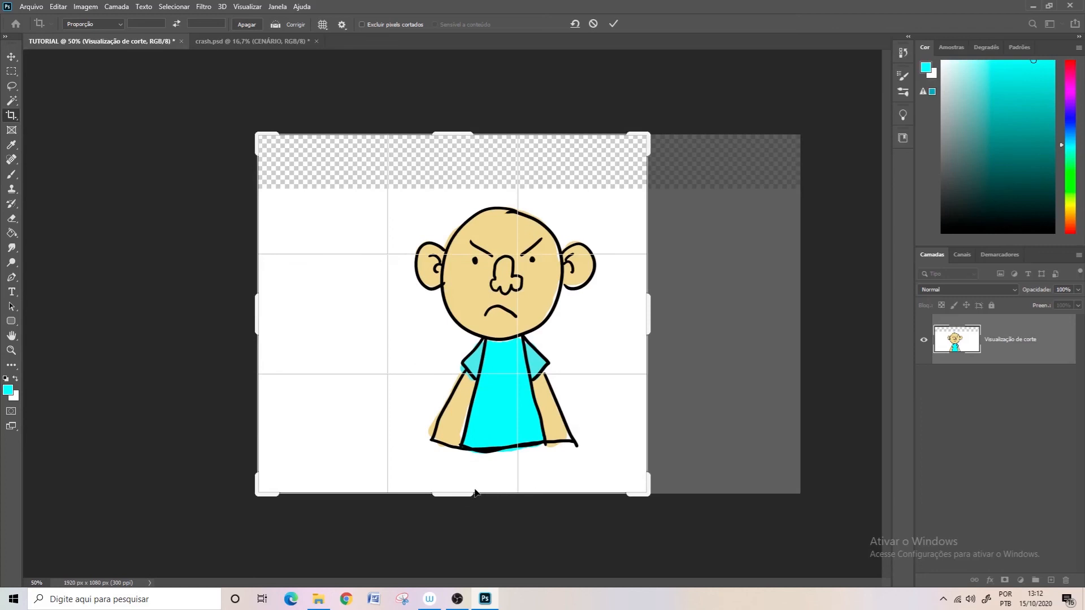
pyautogui.moveTo(475, 493); pyautogui.dragTo(455, 504)
pyautogui.moveTo(644, 315); pyautogui.dragTo(757, 314)
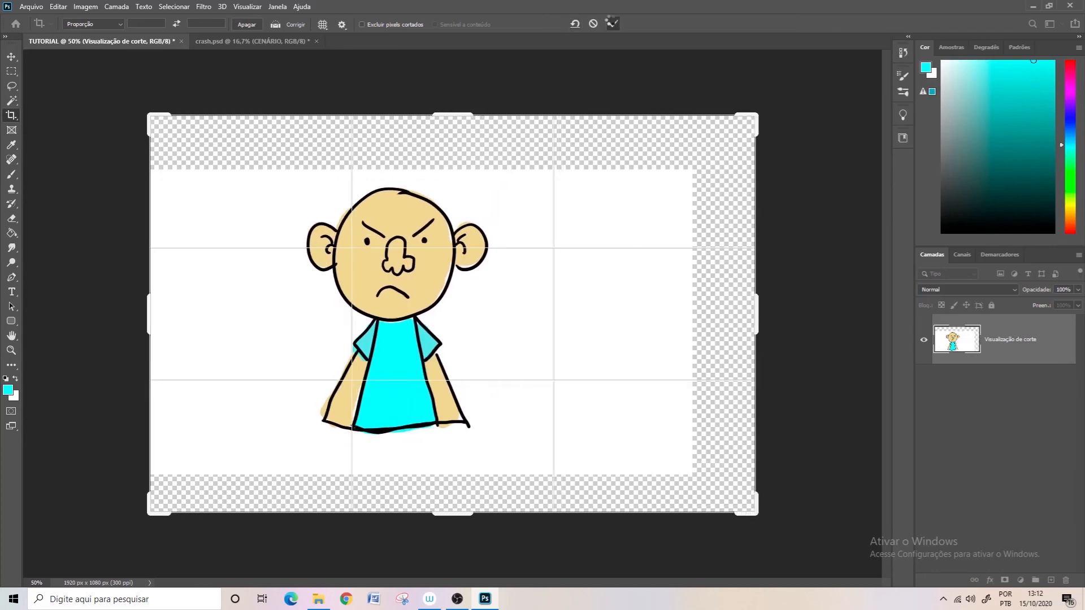
pyautogui.click(613, 23)
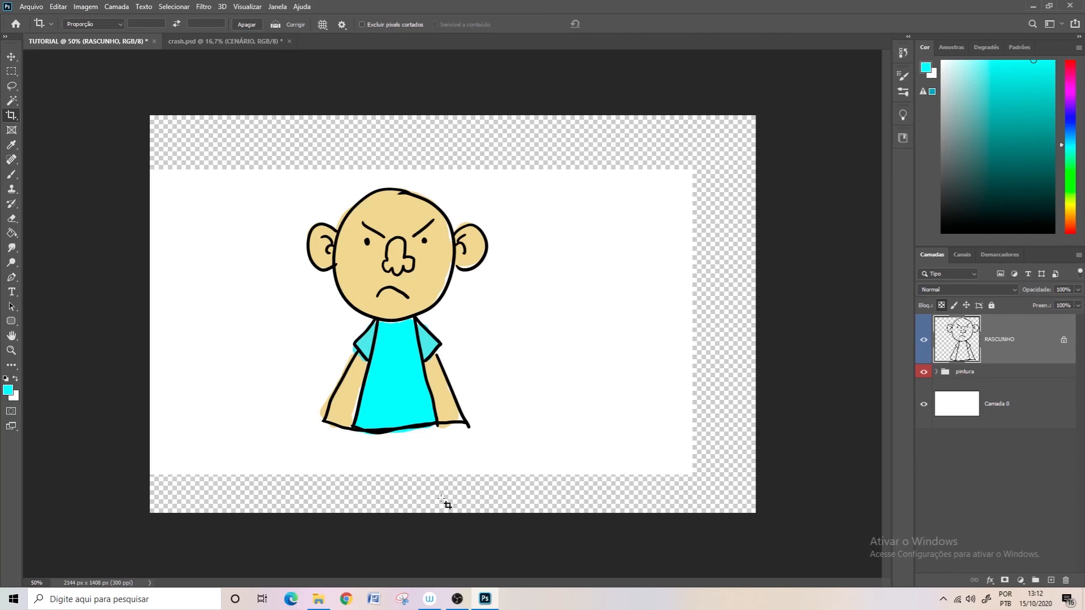
# Fill the transparent border of the Camada 0 layer with white using the Paint Bucket tool
pyautogui.click(1014, 420)
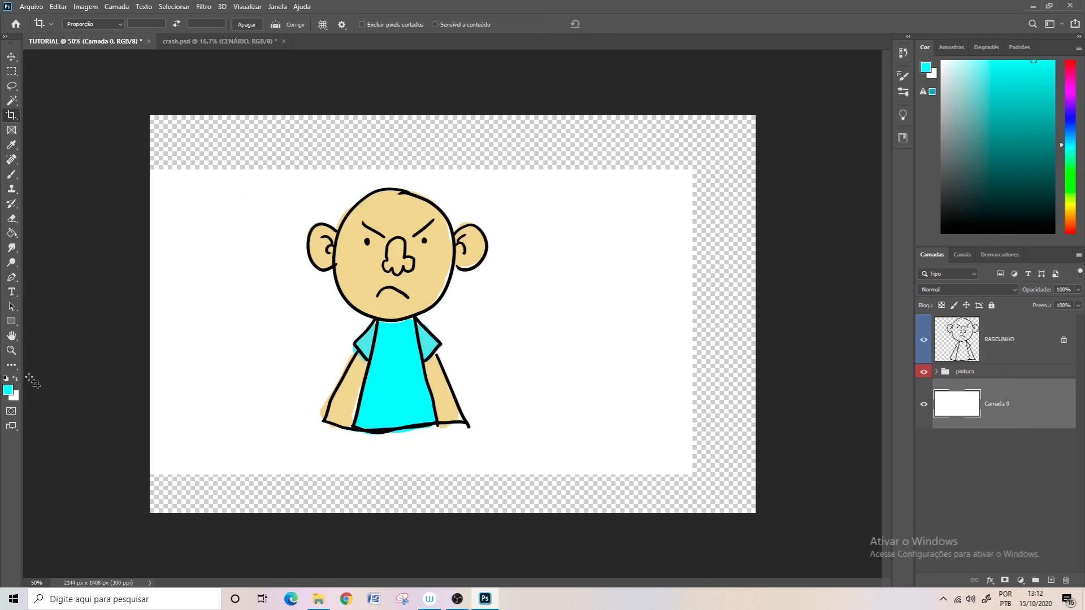
pyautogui.press('x')
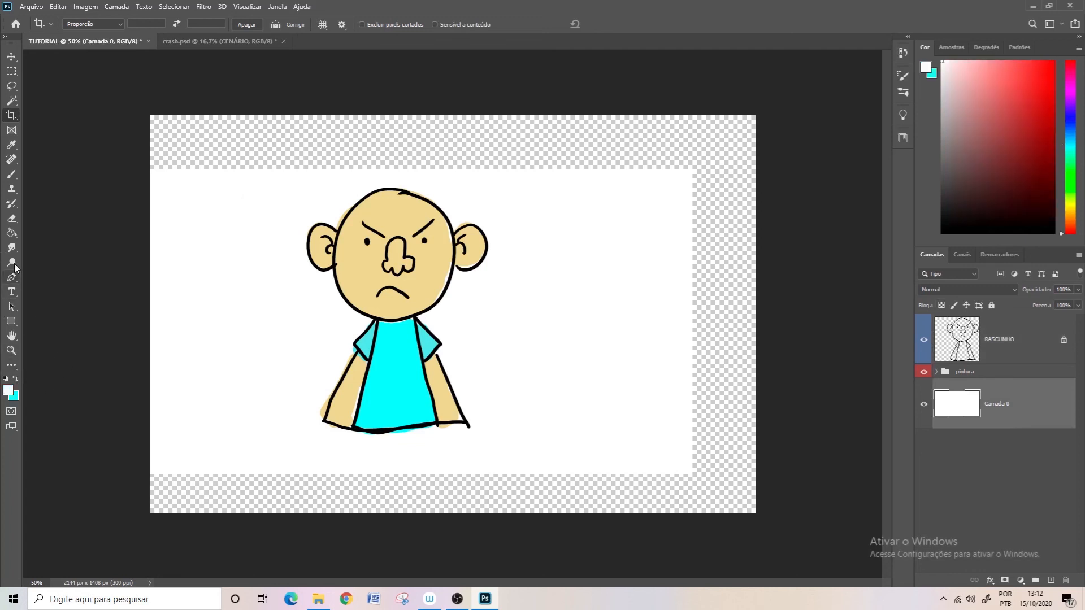
pyautogui.click(12, 233)
pyautogui.click(350, 166)
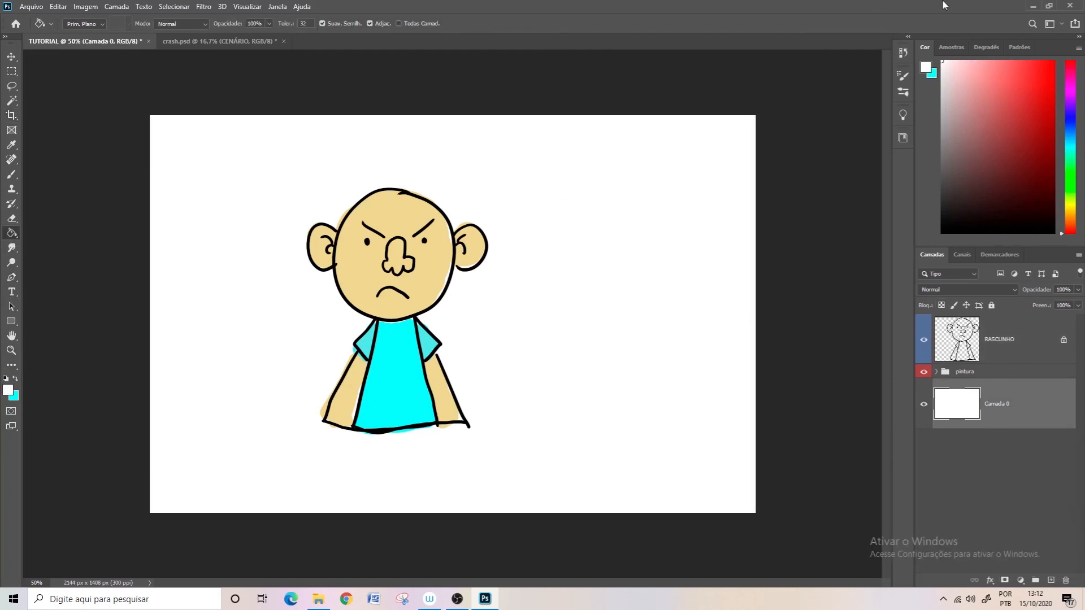
# Set the foreground colour to bright red and deselect all layers
pyautogui.moveTo(948, 112)
pyautogui.mouseDown()
pyautogui.moveTo(947, 233)
pyautogui.moveTo(1051, 68)
pyautogui.moveTo(1080, 65)
pyautogui.mouseUp()
pyautogui.moveTo(1065, 229)
pyautogui.mouseDown()
pyautogui.moveTo(1062, 79)
pyautogui.moveTo(1060, 239)
pyautogui.mouseUp()
pyautogui.click(978, 438)
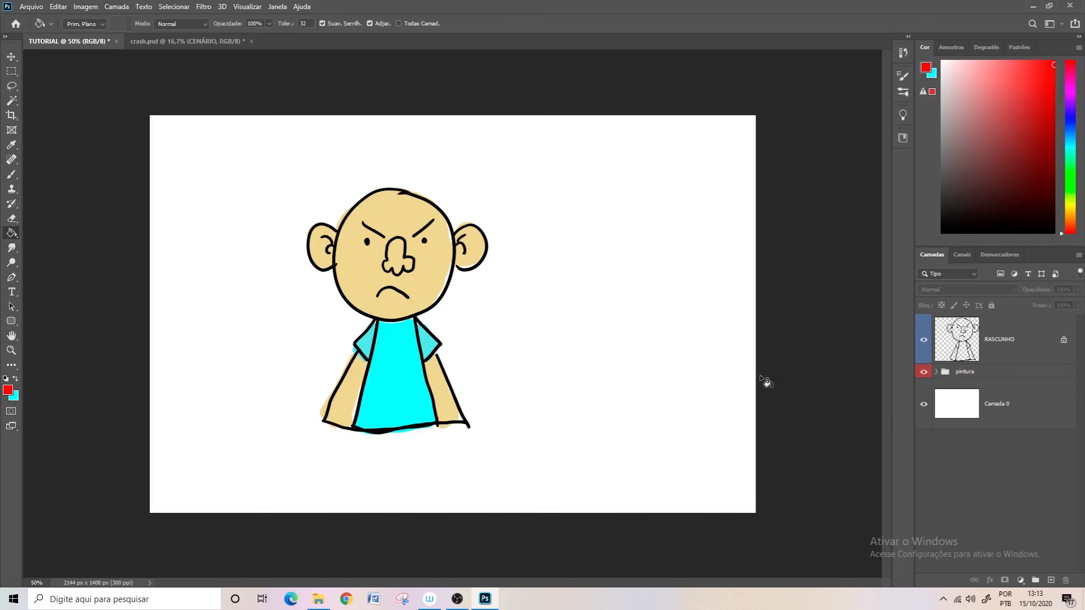
# Zoom the canvas out and in, enlarge the character to 66.7% with the Zoom tool, and switch to the Move tool
pyautogui.scroll(-3, 493, 307)
pyautogui.scroll(5, 459, 308)
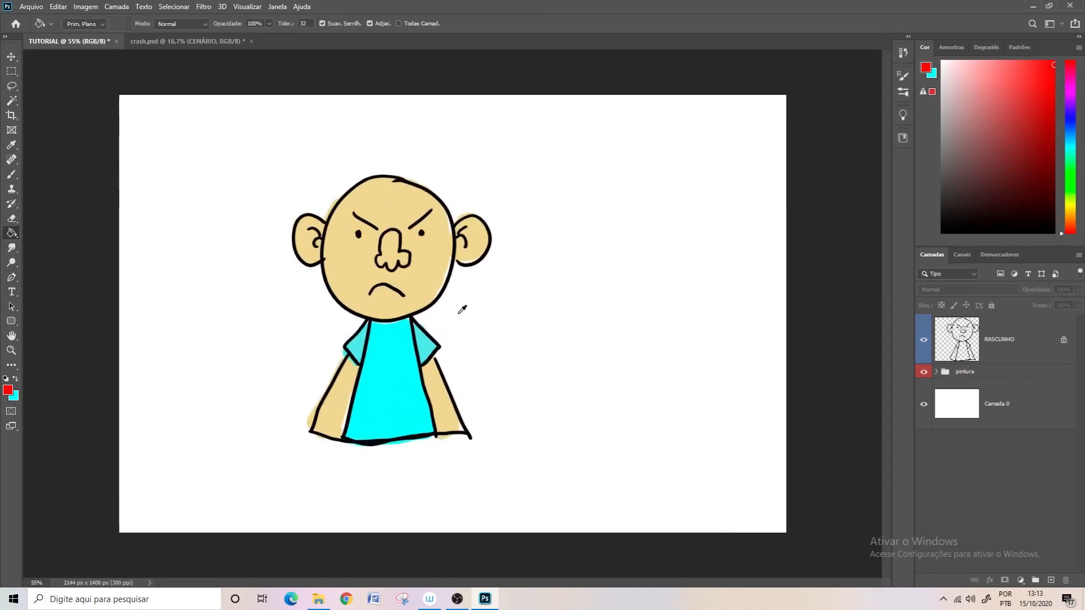
pyautogui.scroll(-4, 463, 309)
pyautogui.scroll(2, 462, 312)
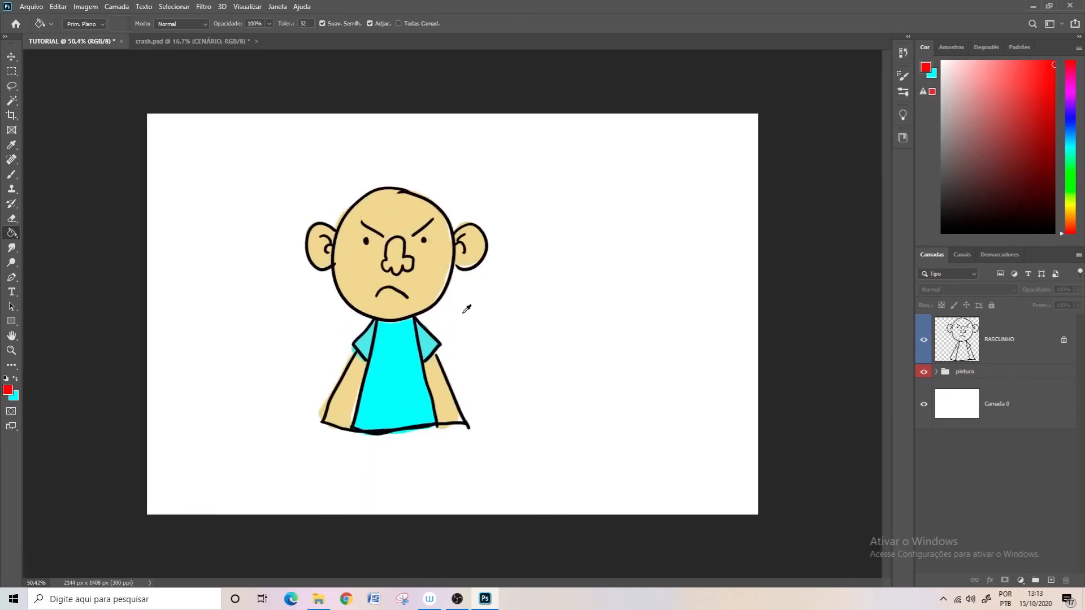
pyautogui.click(10, 349)
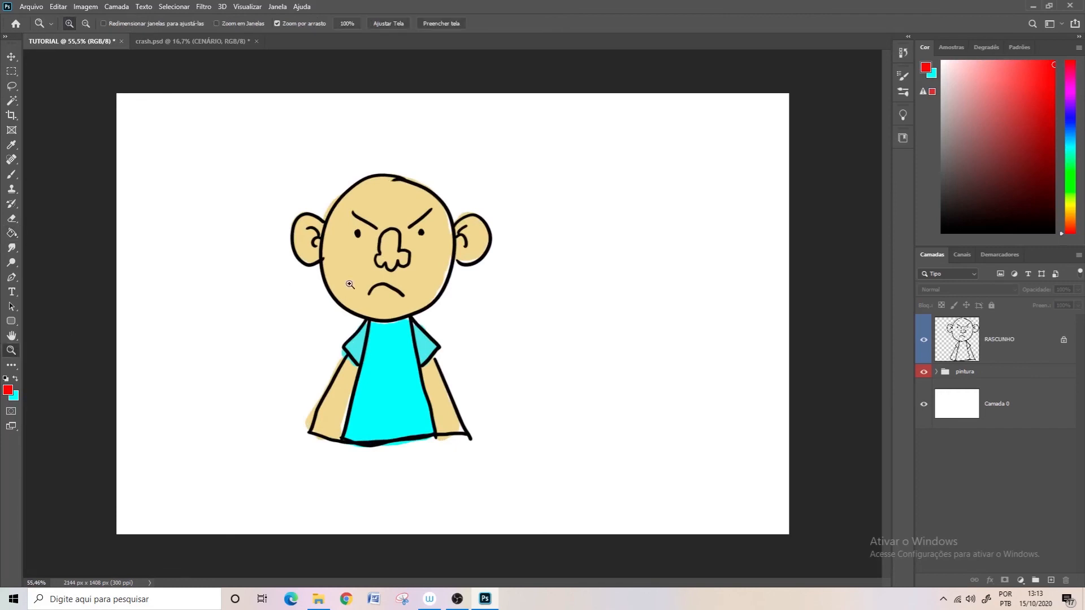
pyautogui.click(408, 280)
pyautogui.click(408, 280)
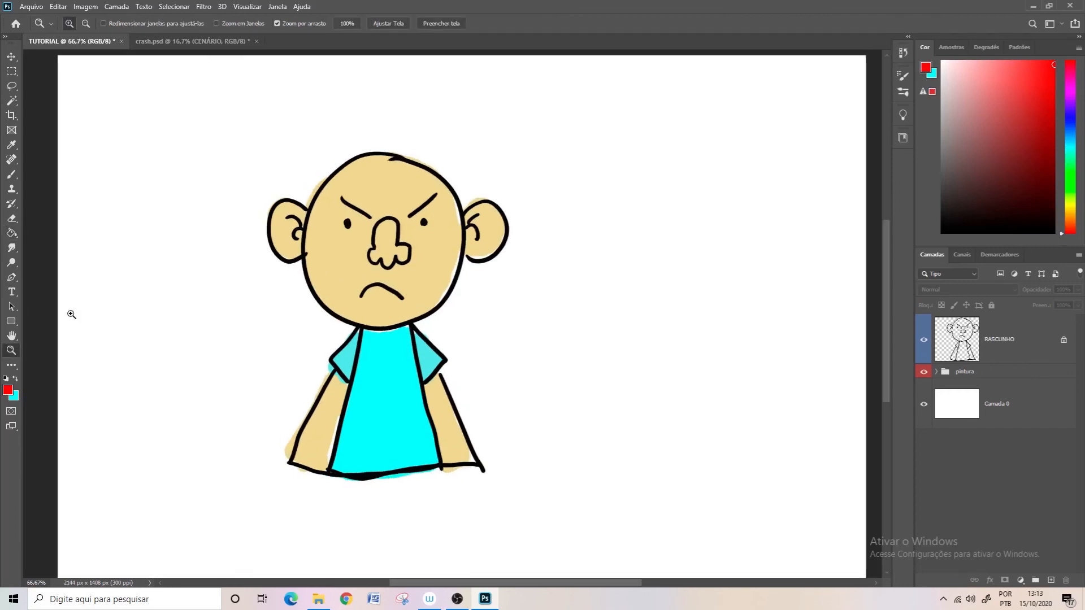
pyautogui.click(8, 57)
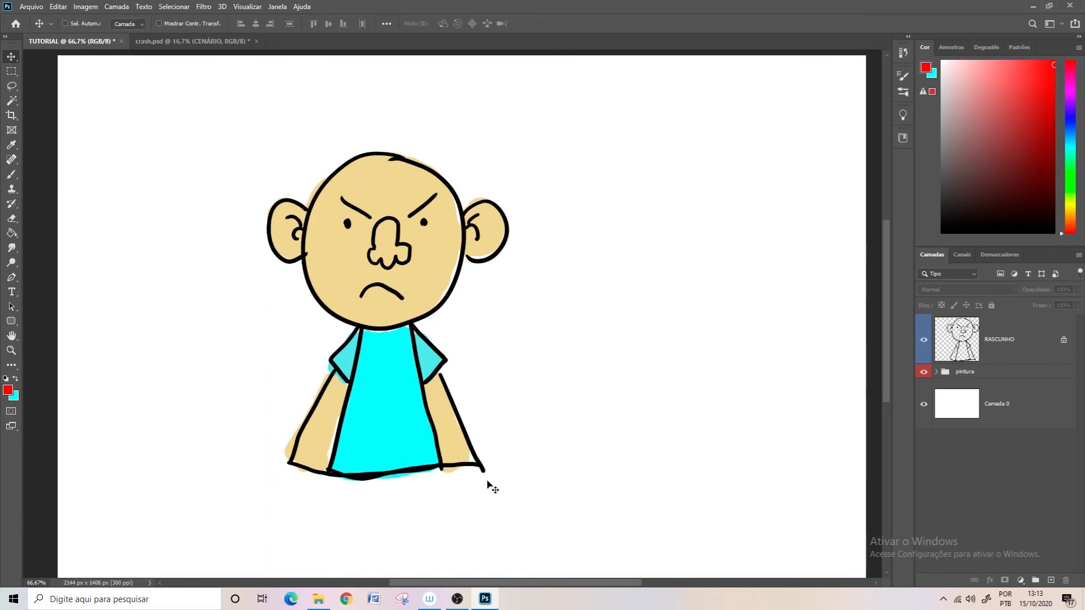